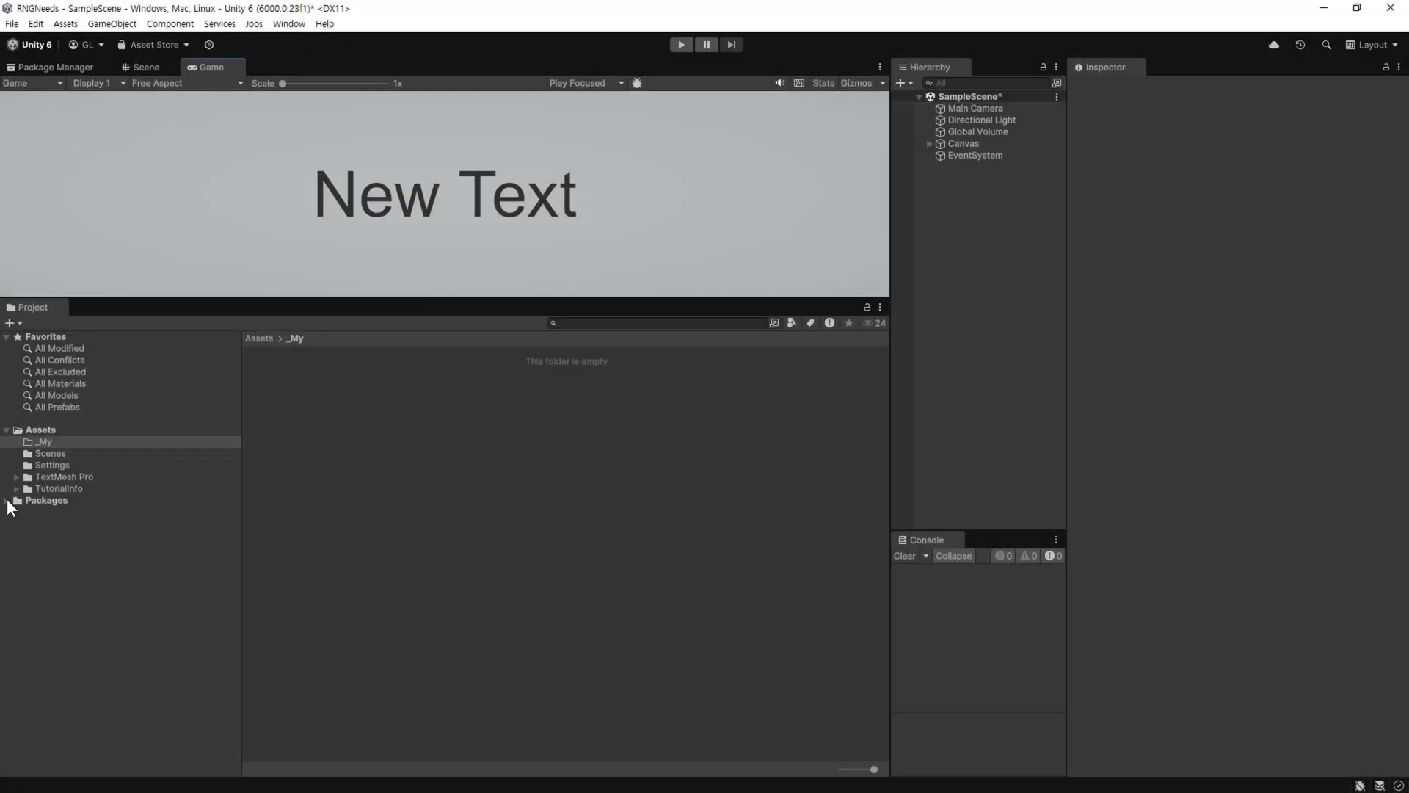
Browse the RNGNeeds package folder, enlarge the Game view to reveal TEST, and open RNGNeeds in Package Manager.
{"action": "left_click", "coordinate": [7, 499]}
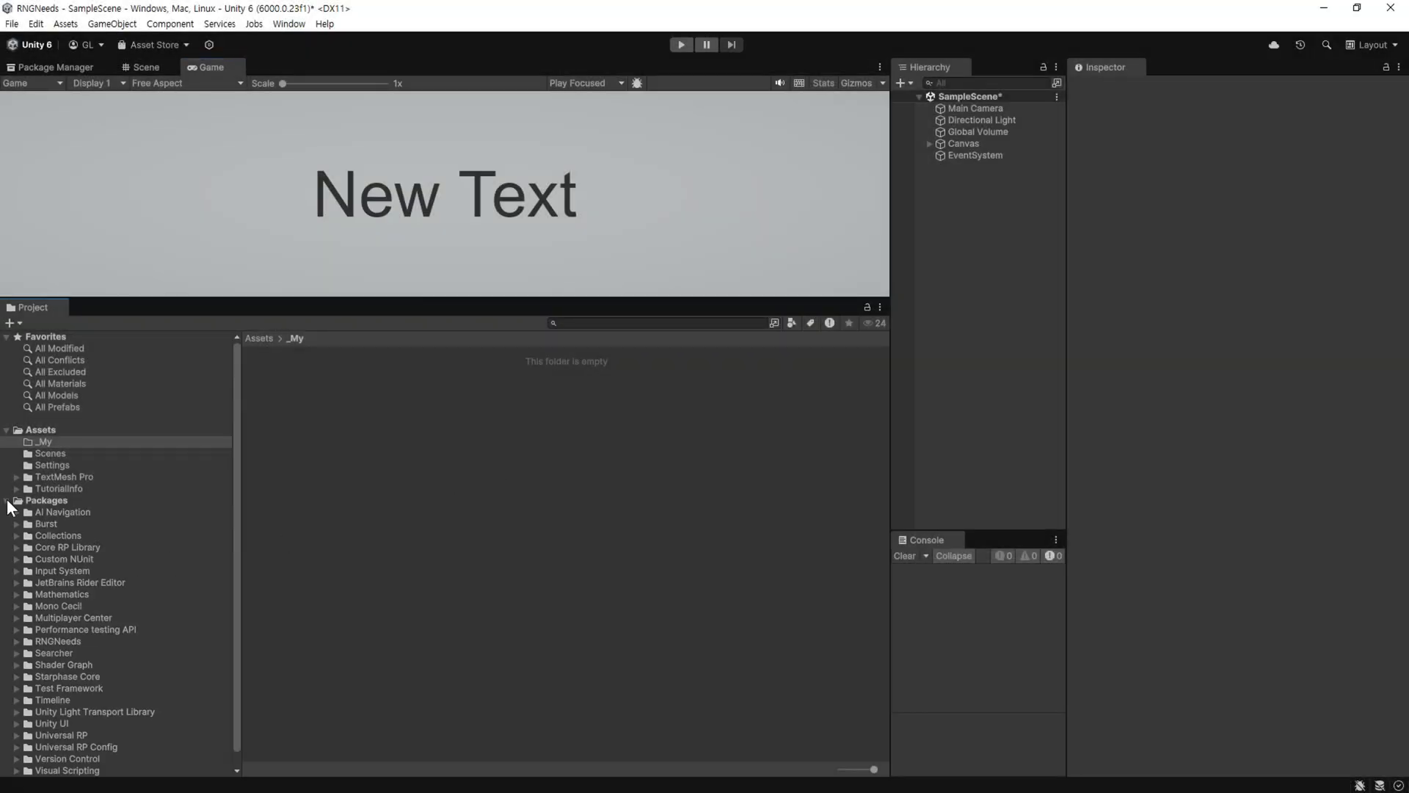
{"action": "left_click", "coordinate": [58, 641]}
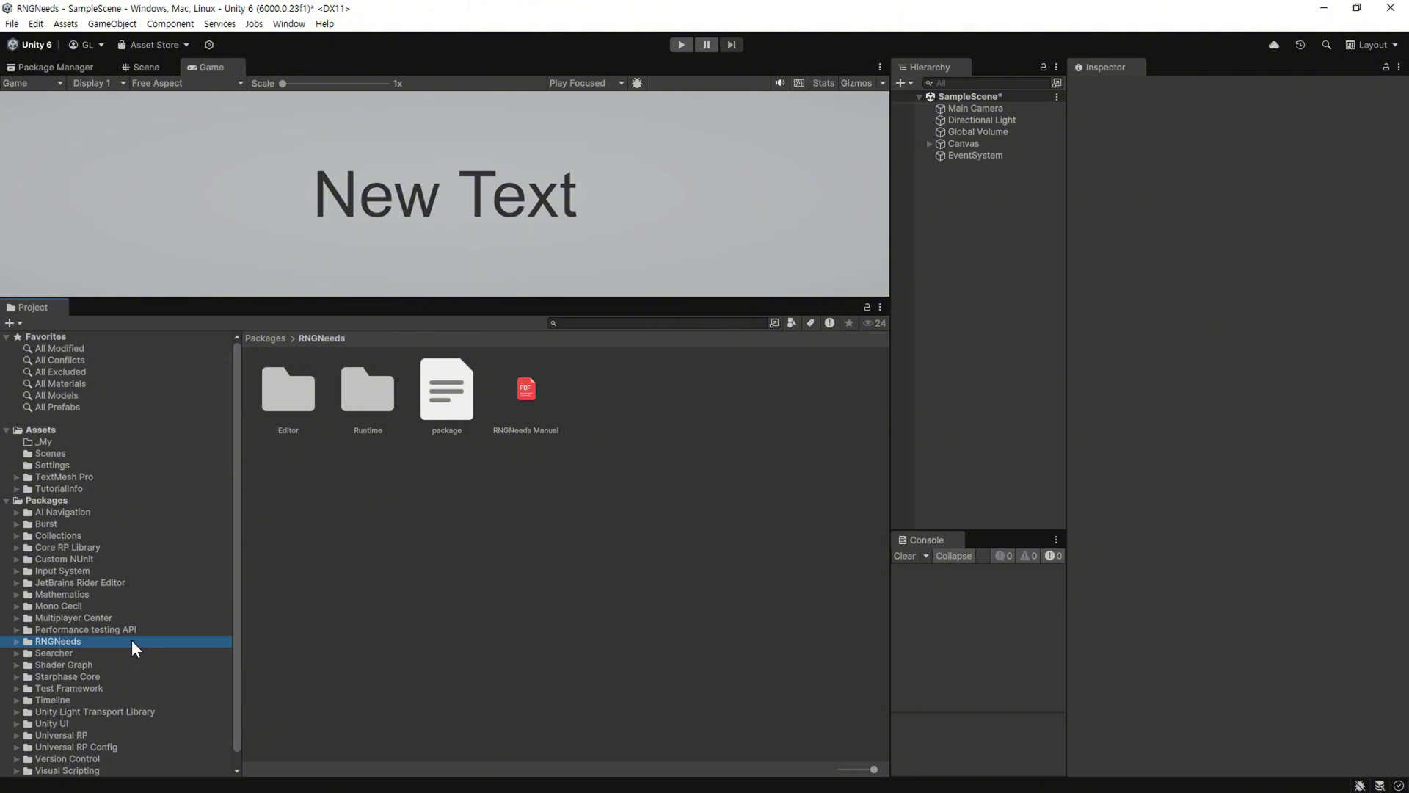
{"action": "left_click", "coordinate": [6, 500]}
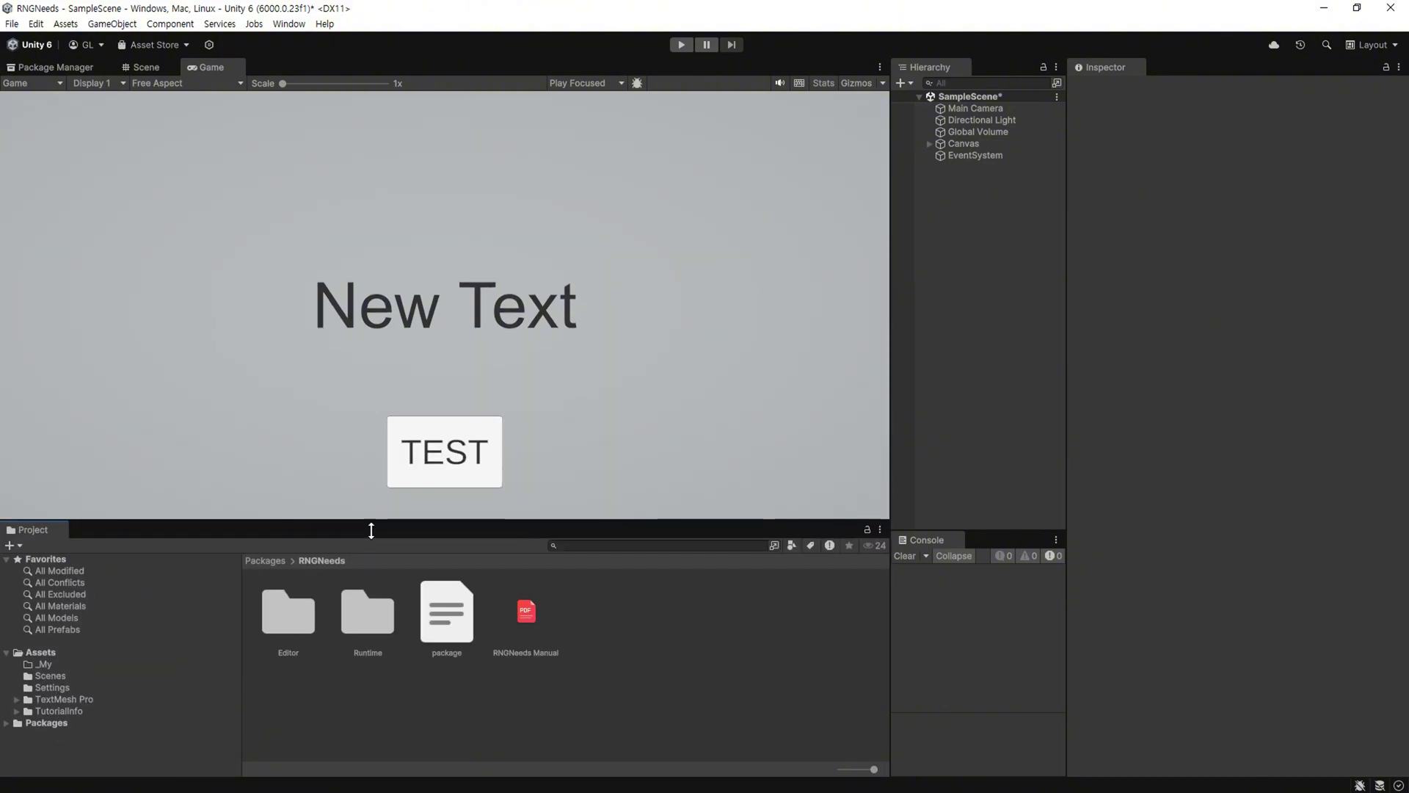
{"action": "left_click_drag", "start_coordinate": [342, 299], "coordinate": [342, 528]}
{"action": "left_click", "coordinate": [52, 67]}
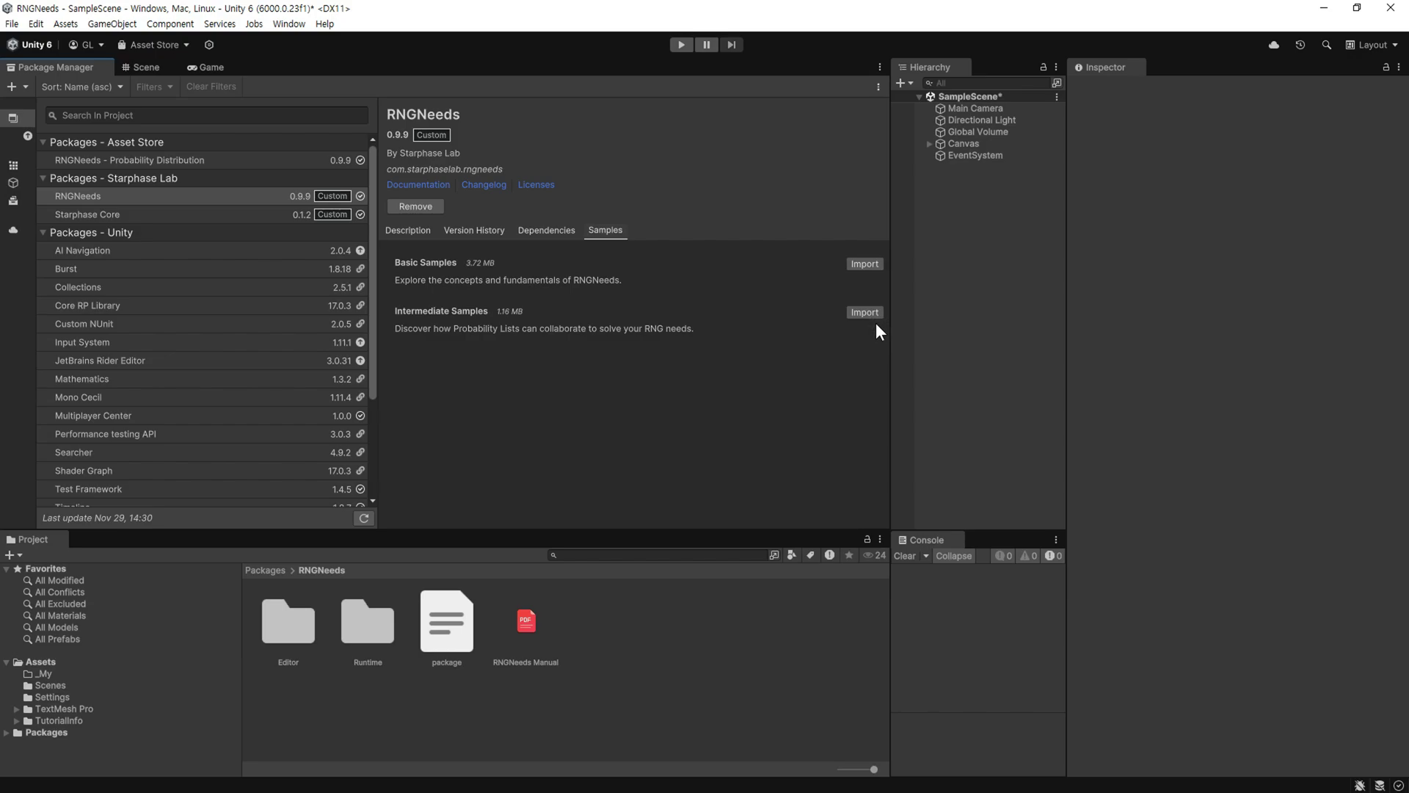
In the _My folder, add a NewScriptableObject script via Create > Scripting > ScriptableObject Script.
{"action": "left_click", "coordinate": [207, 67]}
{"action": "left_click", "coordinate": [44, 673]}
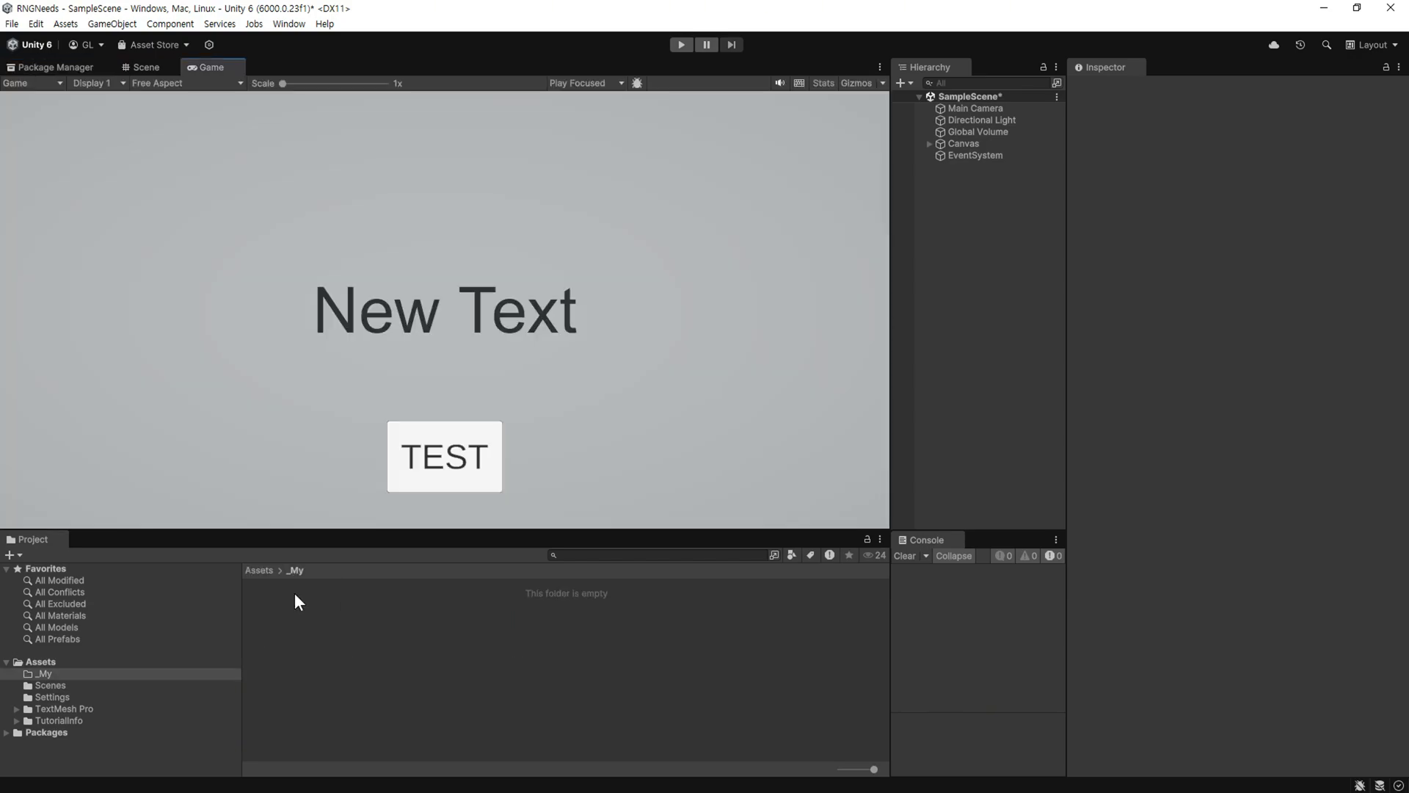
{"action": "right_click", "coordinate": [295, 596]}
{"action": "mouse_move", "coordinate": [480, 189]}
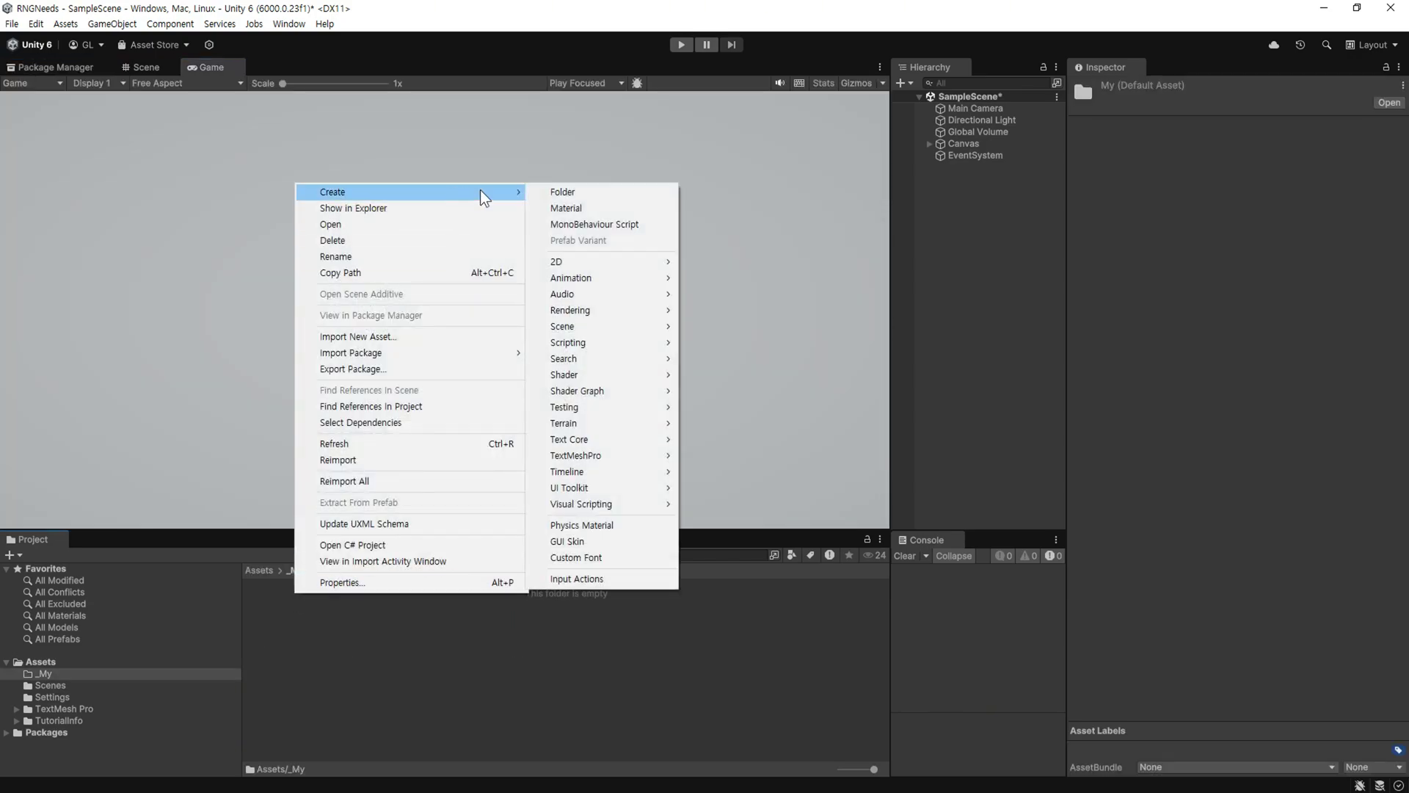
{"action": "mouse_move", "coordinate": [635, 346]}
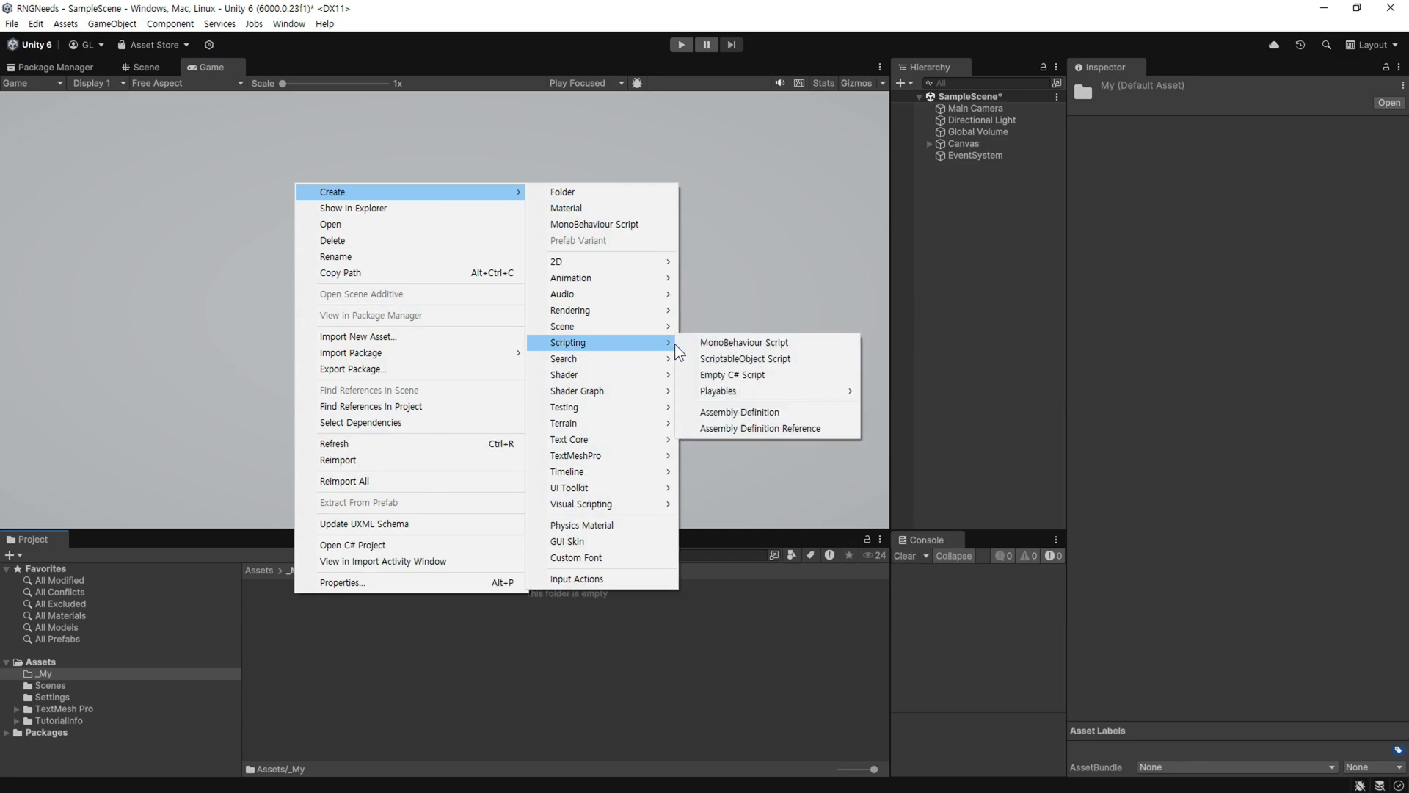
{"action": "left_click", "coordinate": [812, 361]}
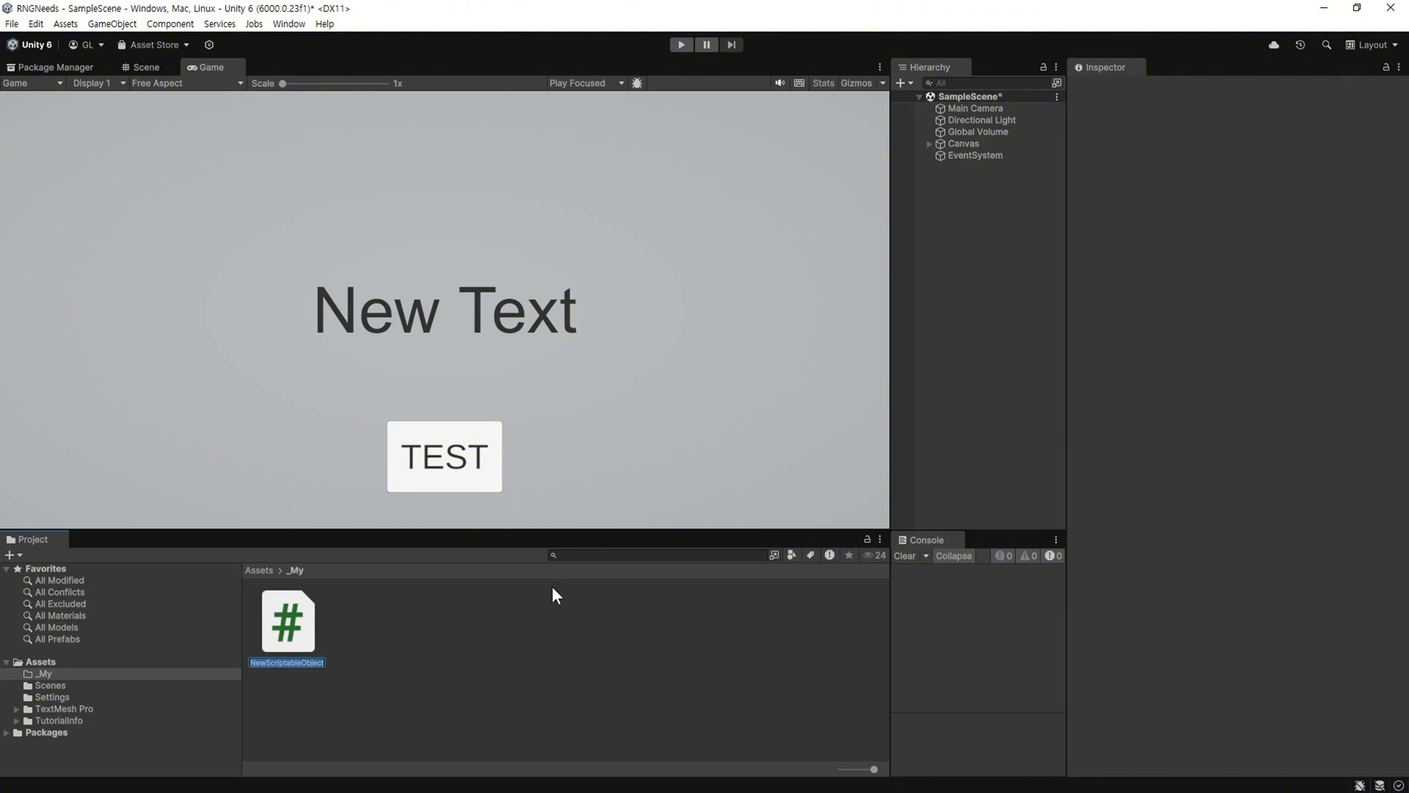
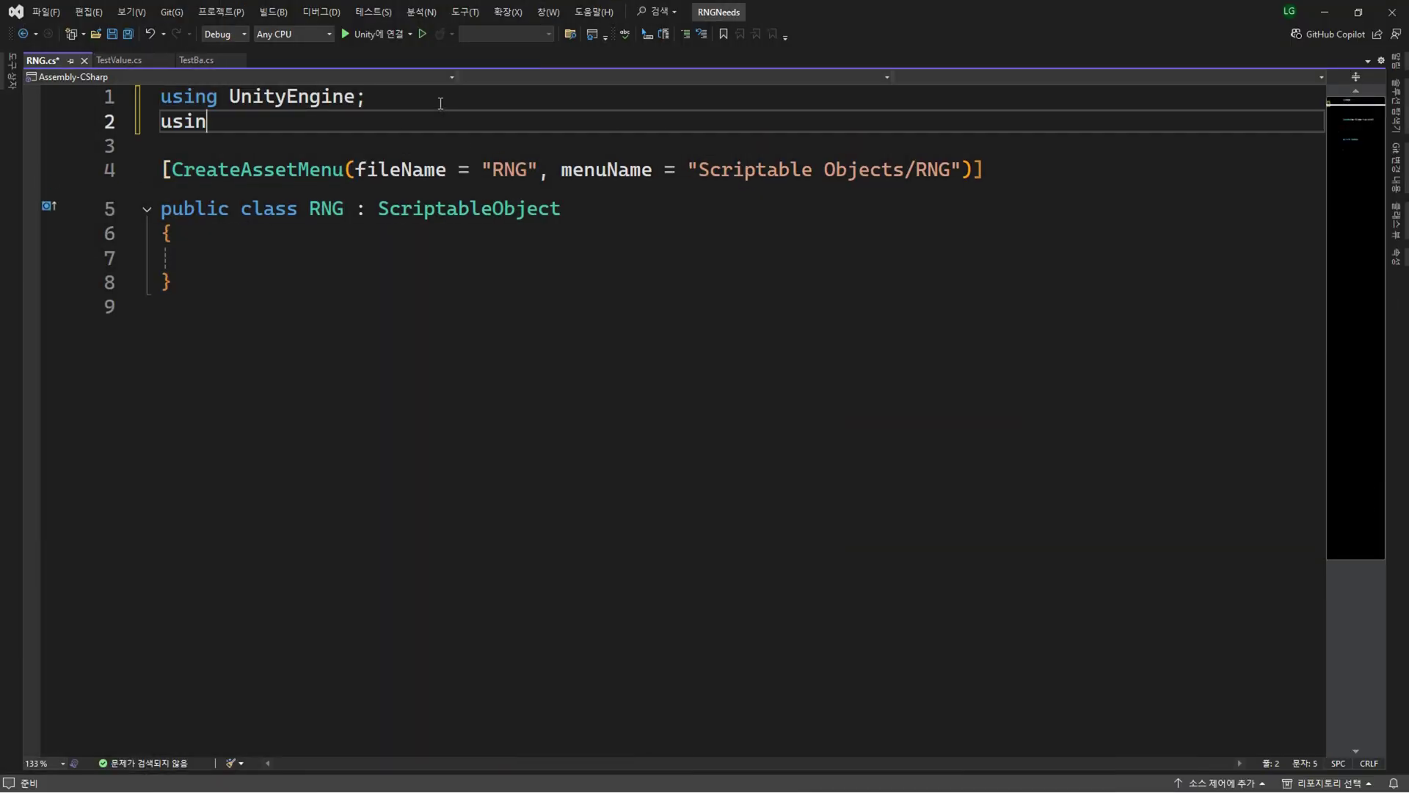
Add the 'using RNGNeeds;' directive at the top of RNG.cs.
{"action": "type", "text": "g RN"}
{"action": "key", "text": "Tab"}
{"action": "type", "text": ";"}
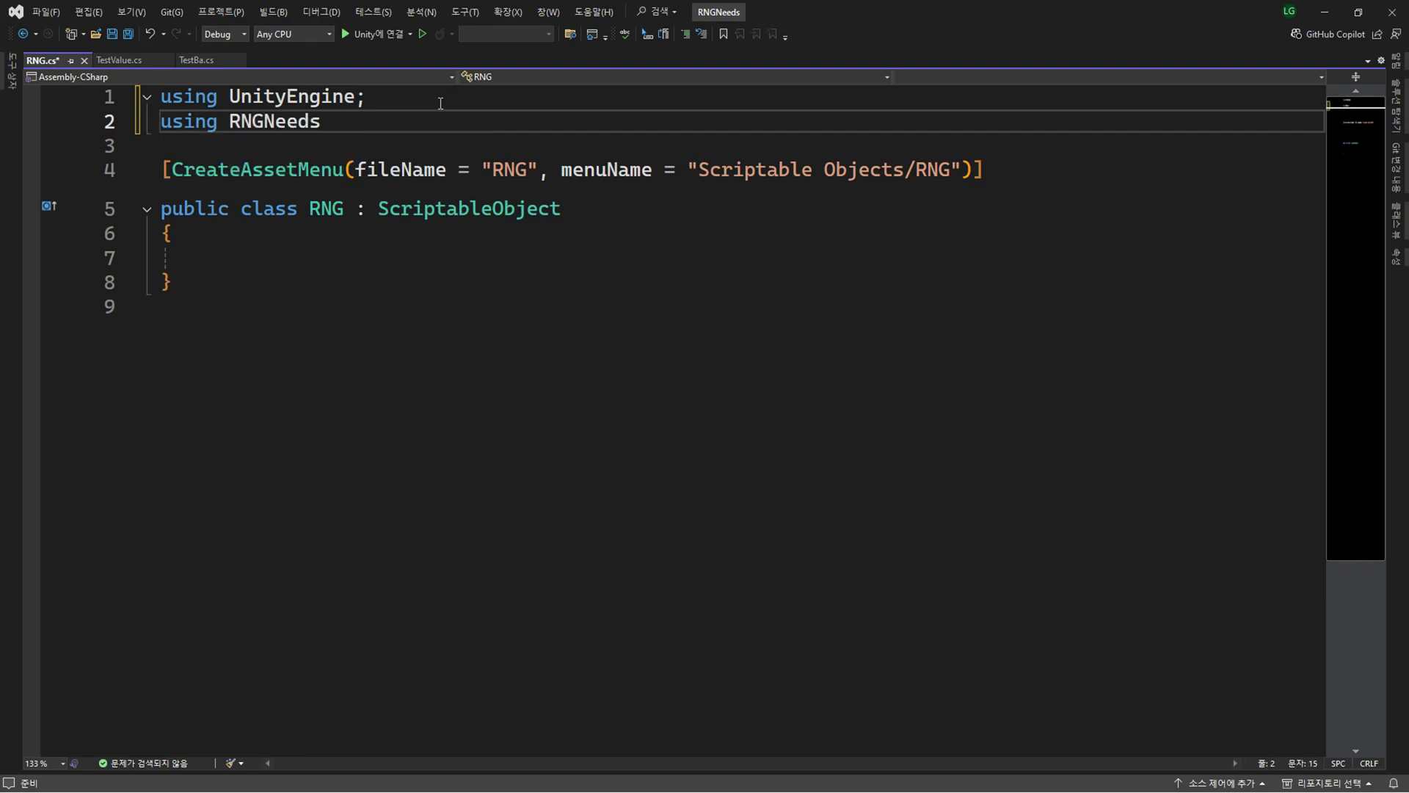
{"action": "key", "text": "Down"}
{"action": "key", "text": "Down"}
{"action": "key", "text": "Down"}
{"action": "key", "text": "Up"}
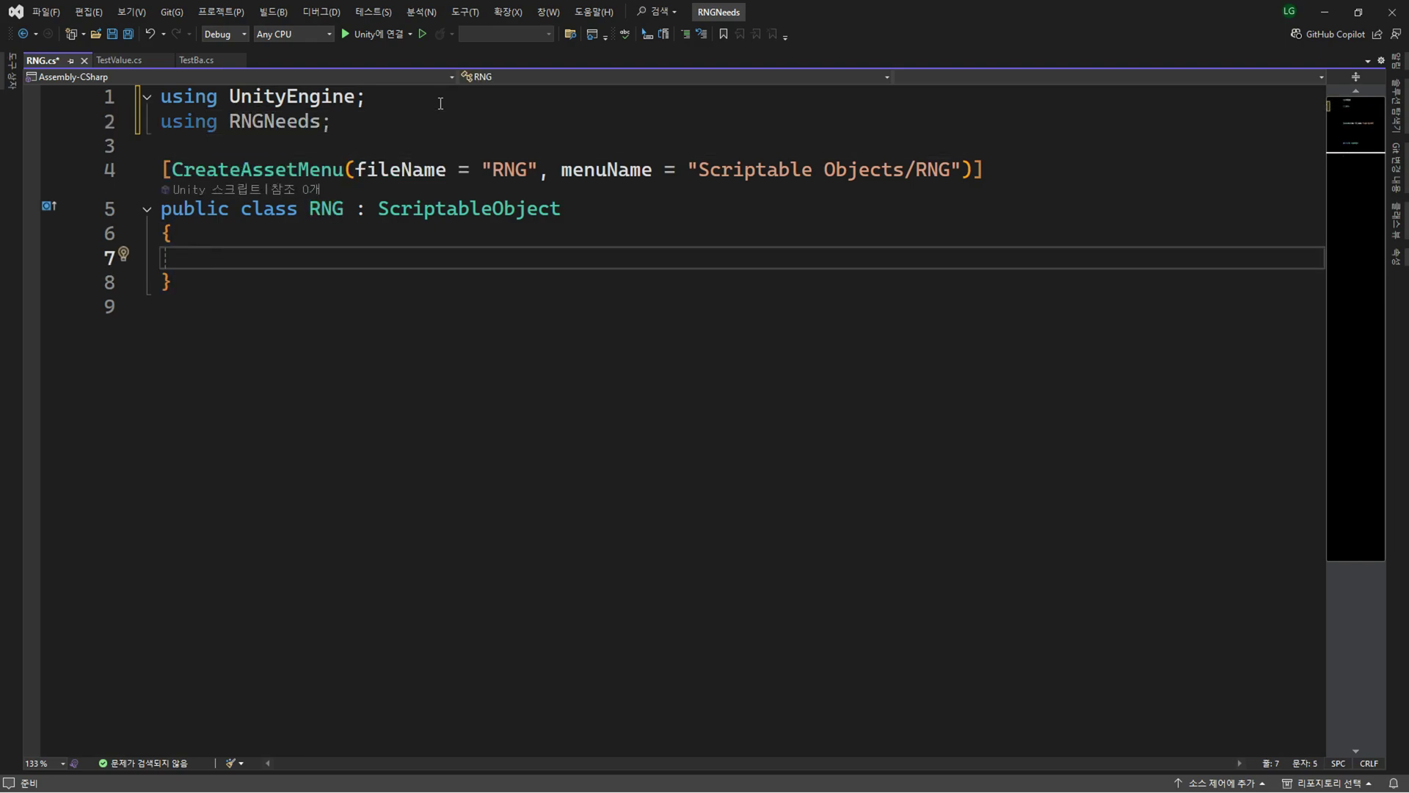
Declare 'public ProbabilityList<int> ranNum;' and begin a 'public int ReturnVal()' method.
{"action": "type", "text": "public Pro"}
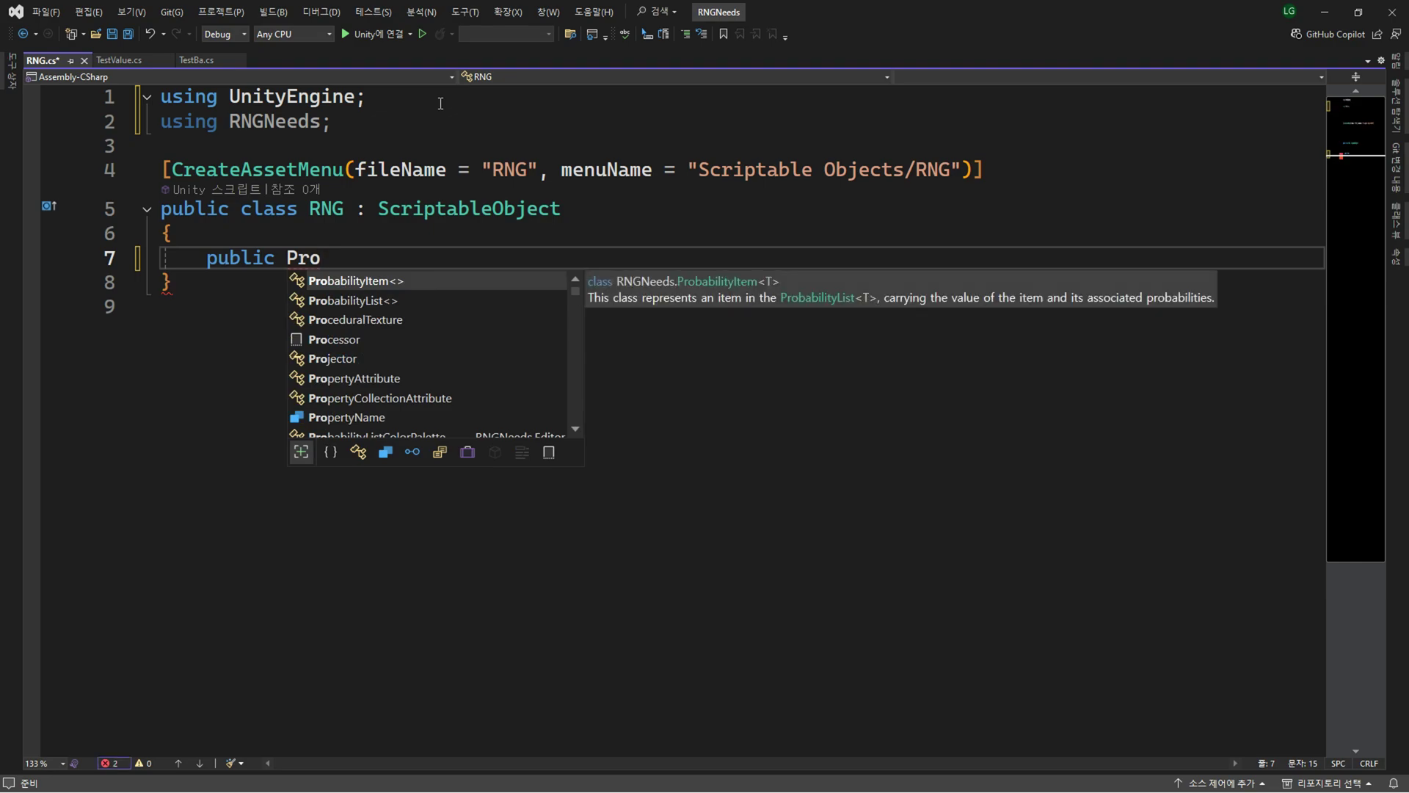
{"action": "key", "text": "Down"}
{"action": "key", "text": "Tab"}
{"action": "type", "text": "<"}
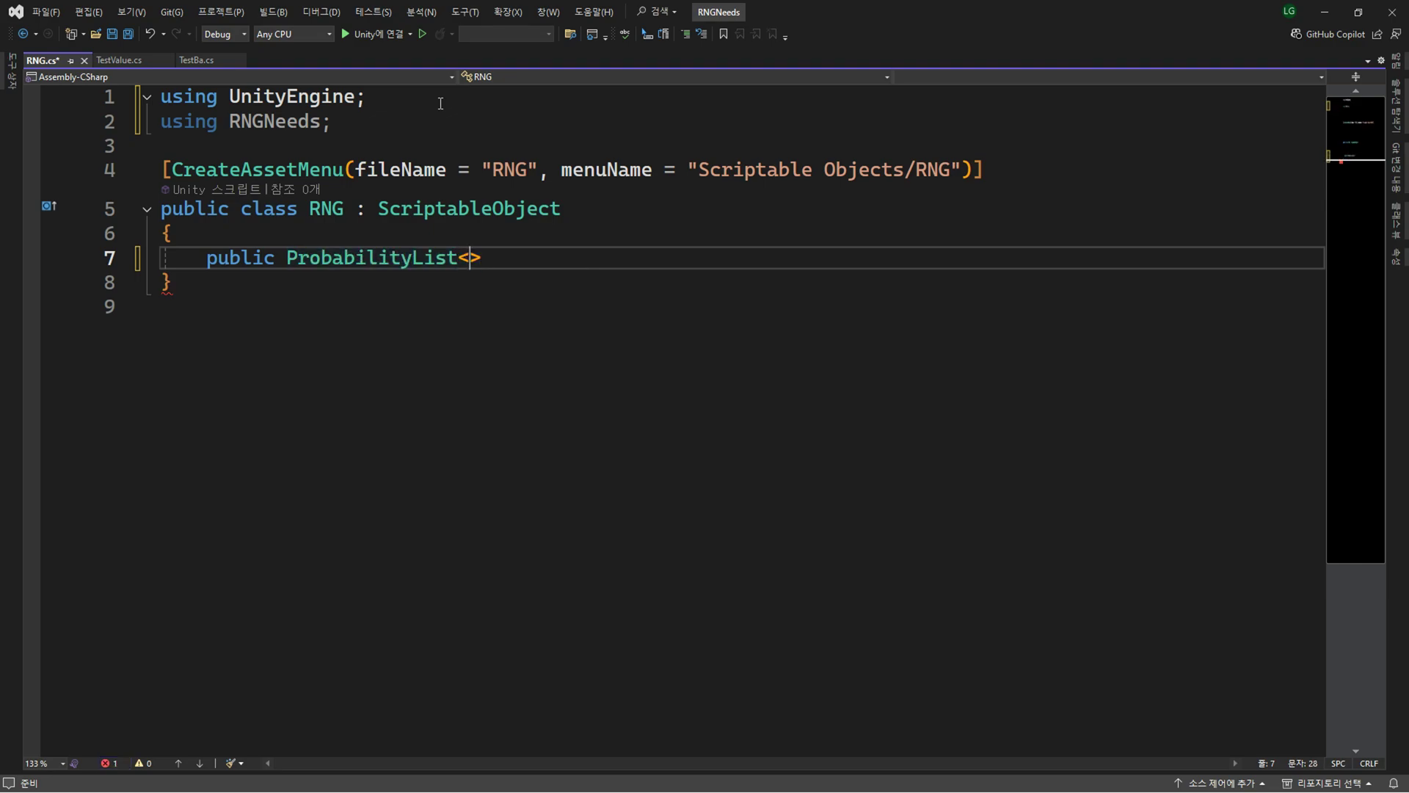
{"action": "type", "text": "bo"}
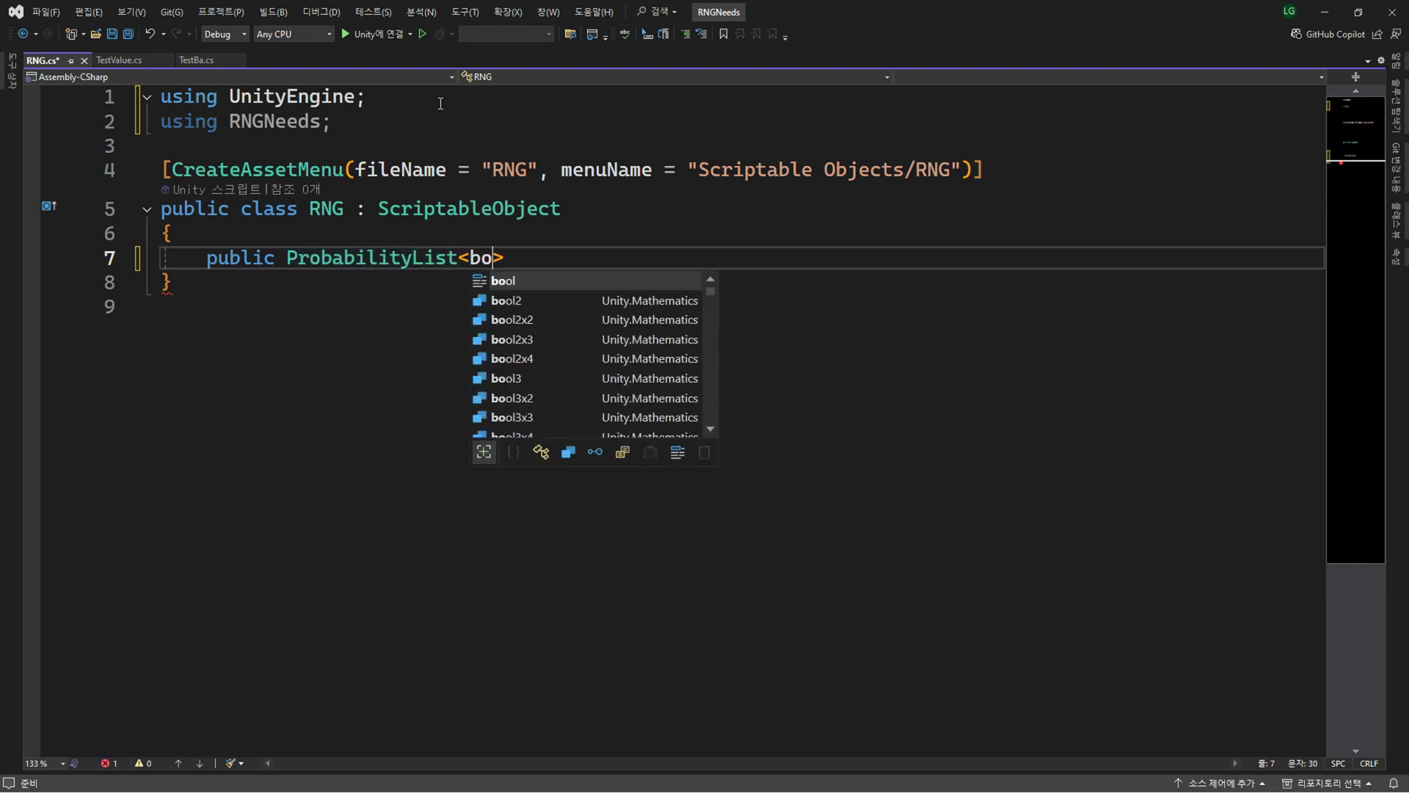
{"action": "key", "text": "Tab"}
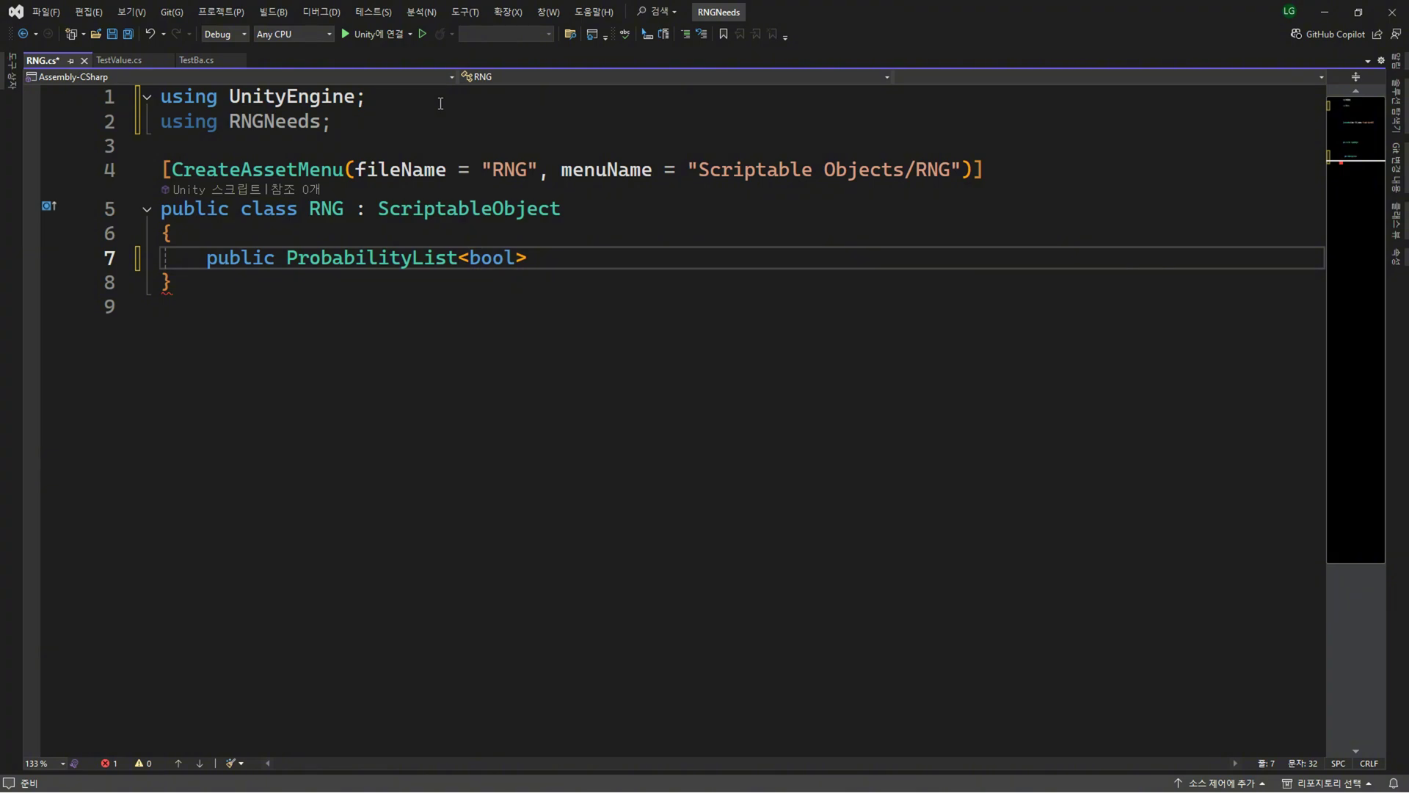
{"action": "key", "text": "ctrl+shift+Left"}
{"action": "type", "text": "b"}
{"action": "type", "text": "in"}
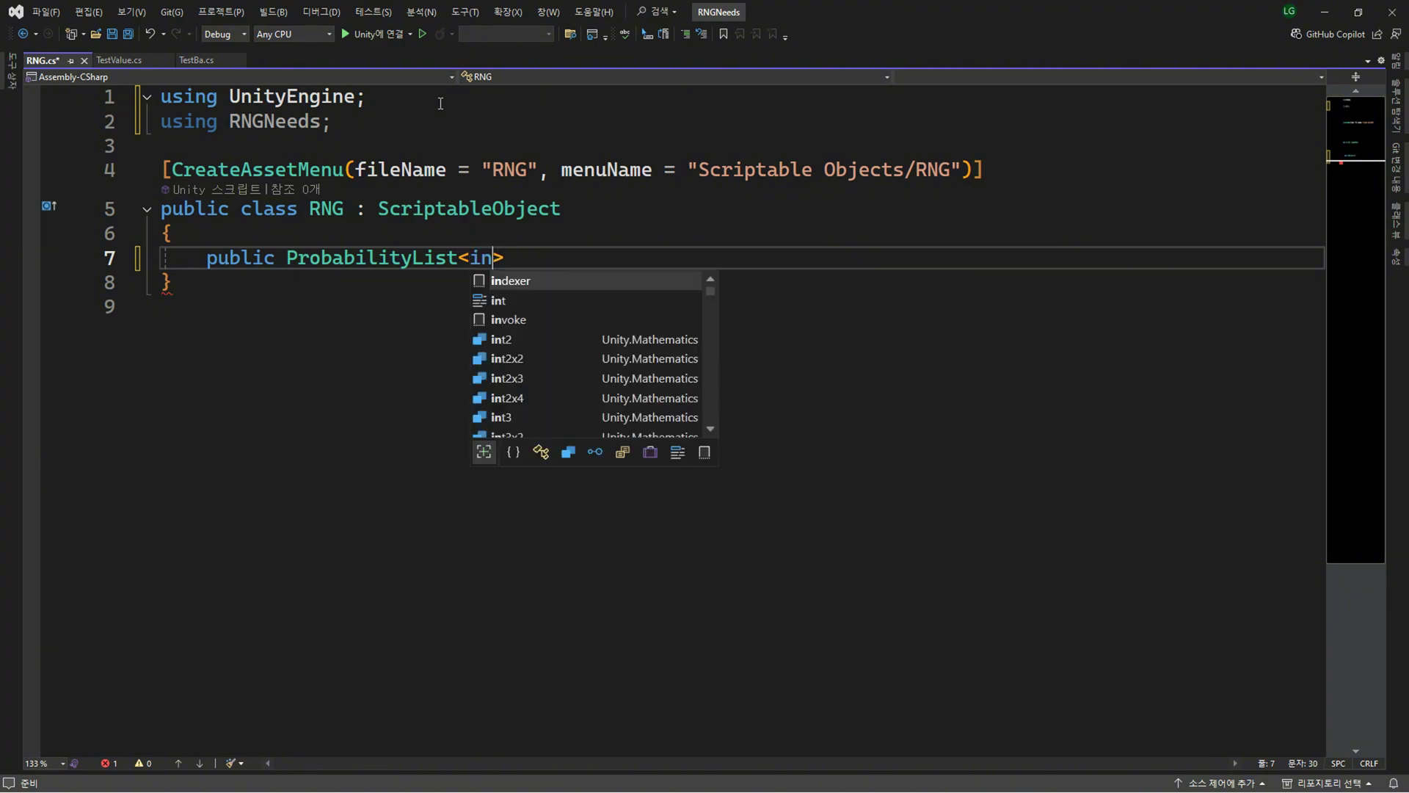
{"action": "type", "text": "t"}
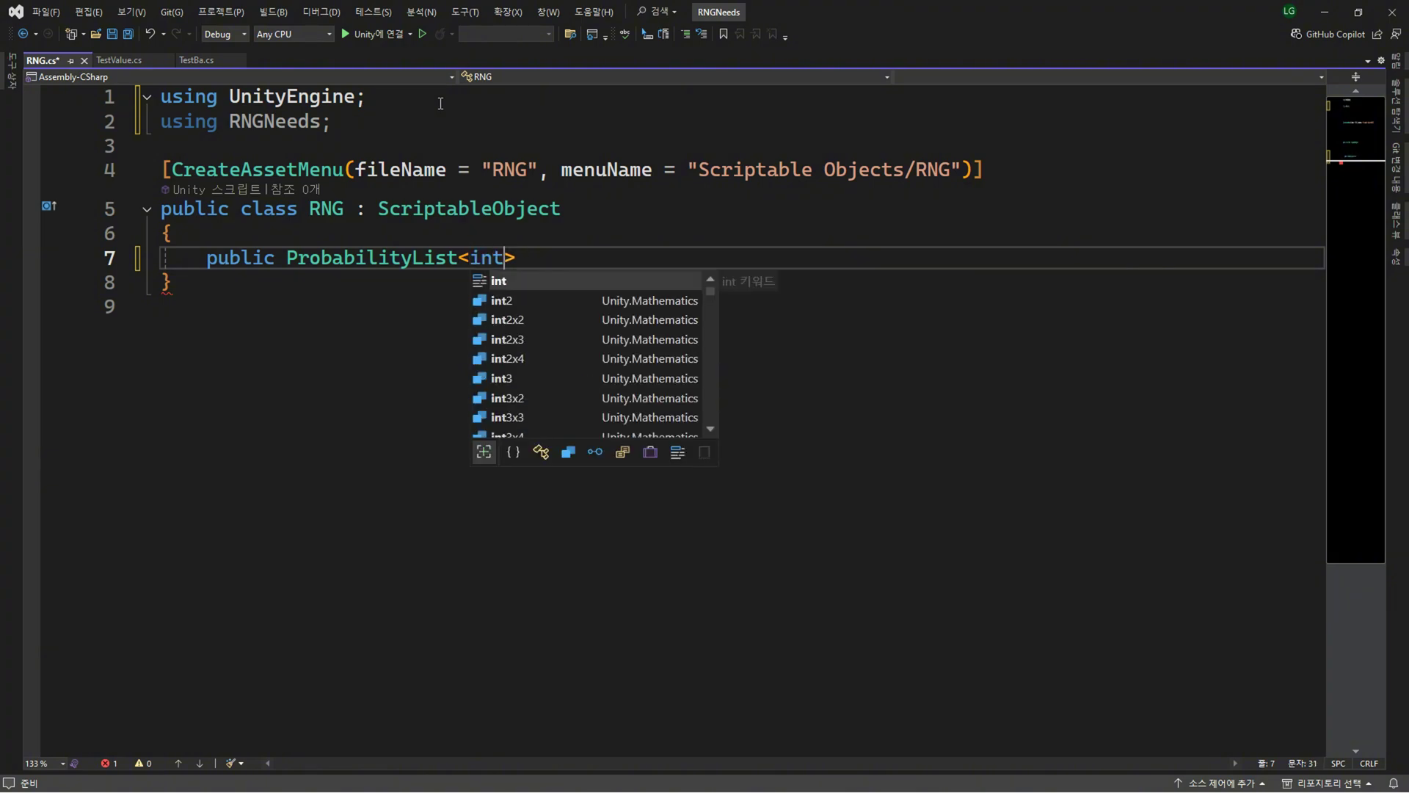
{"action": "key", "text": "BackSpace"}
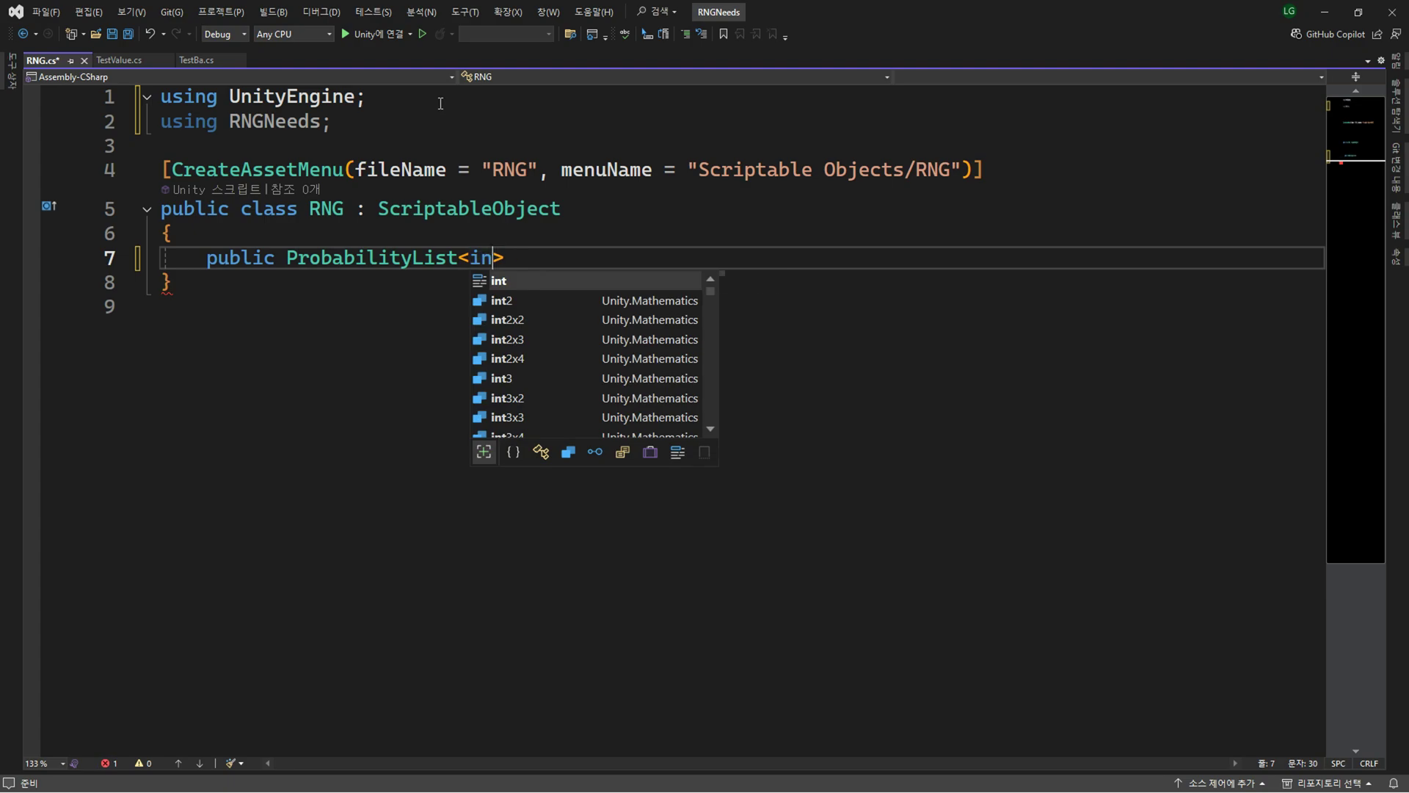
{"action": "key", "text": "BackSpace"}
{"action": "key", "text": "BackSpace"}
{"action": "type", "text": "O"}
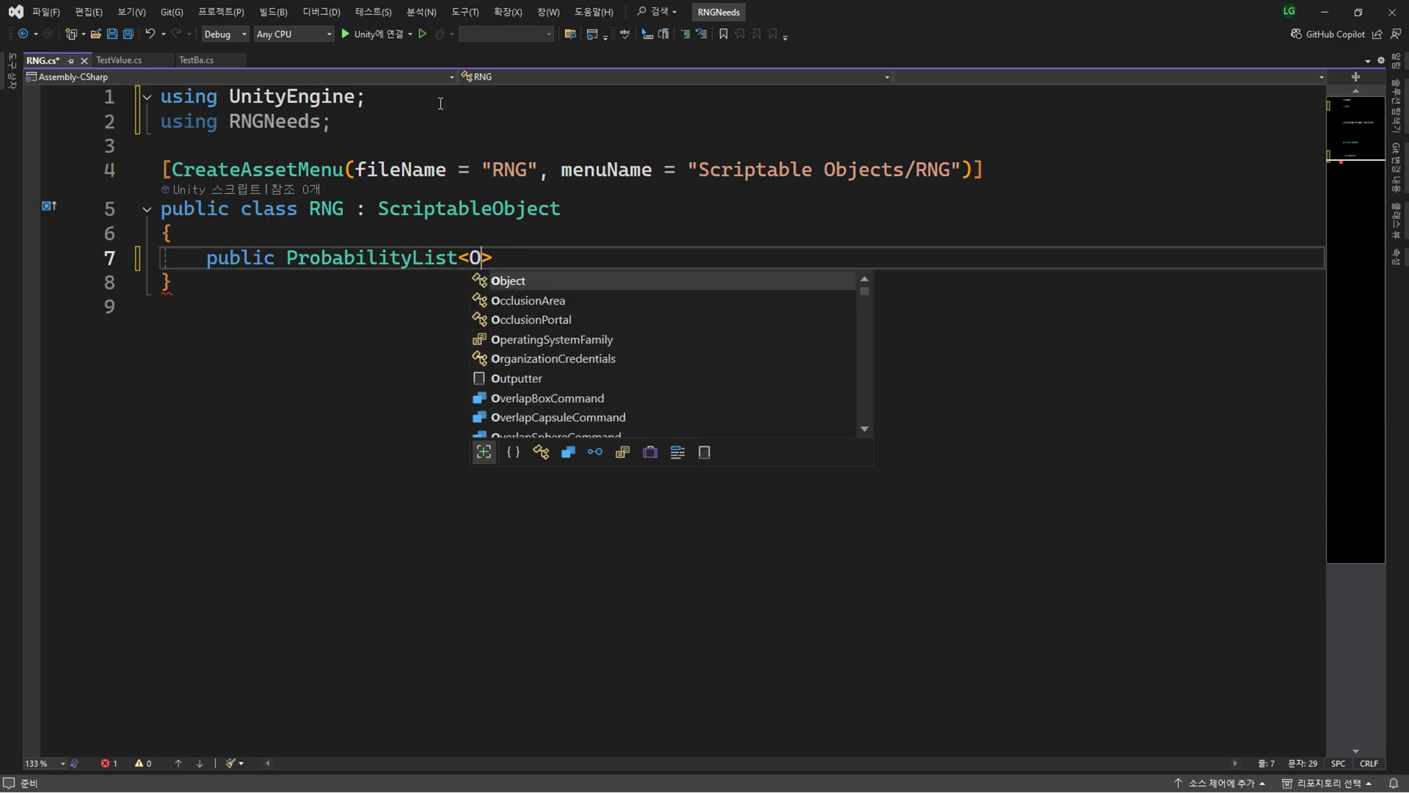
{"action": "type", "text": "bject"}
{"action": "key", "text": "BackSpace"}
{"action": "key", "text": "BackSpace"}
{"action": "key", "text": "BackSpace"}
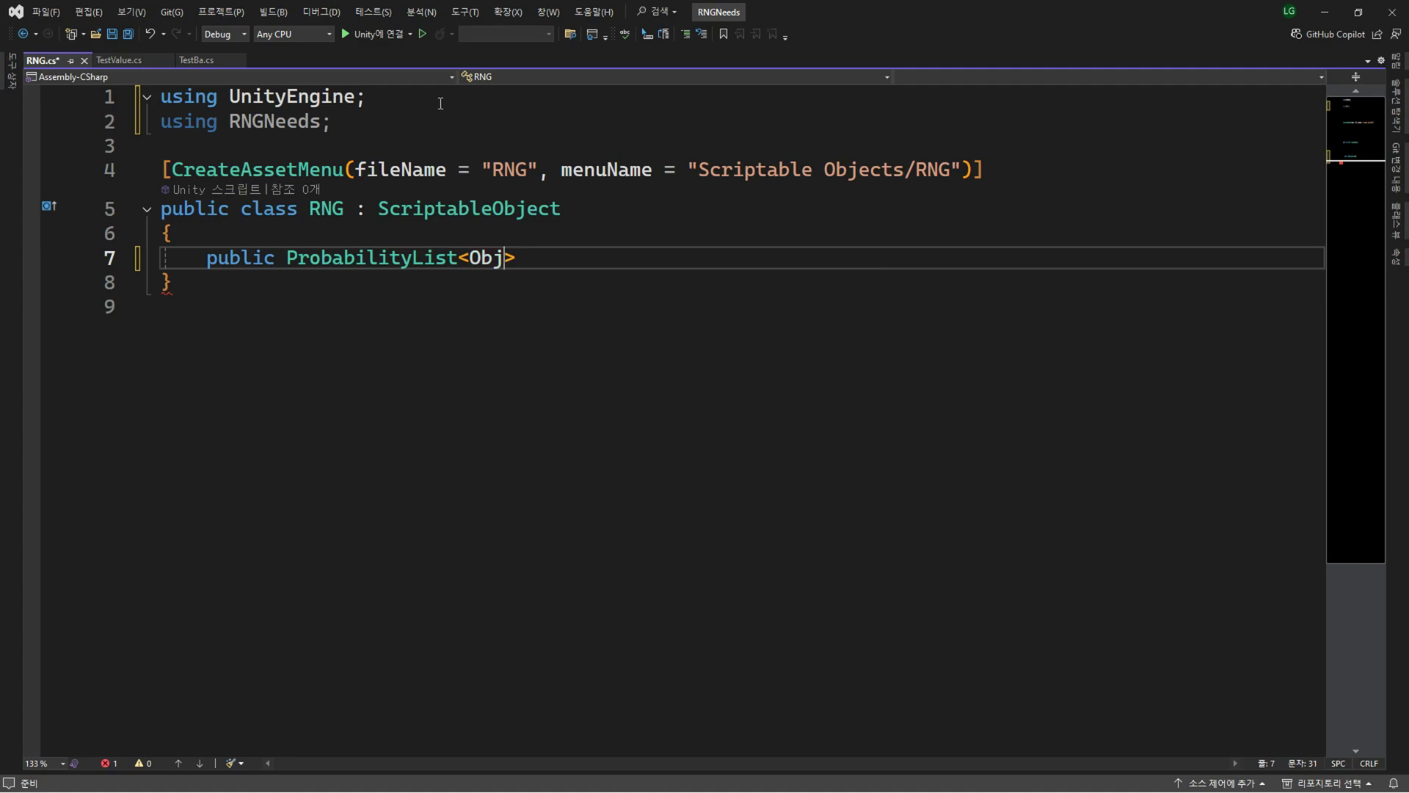
{"action": "type", "text": "int"}
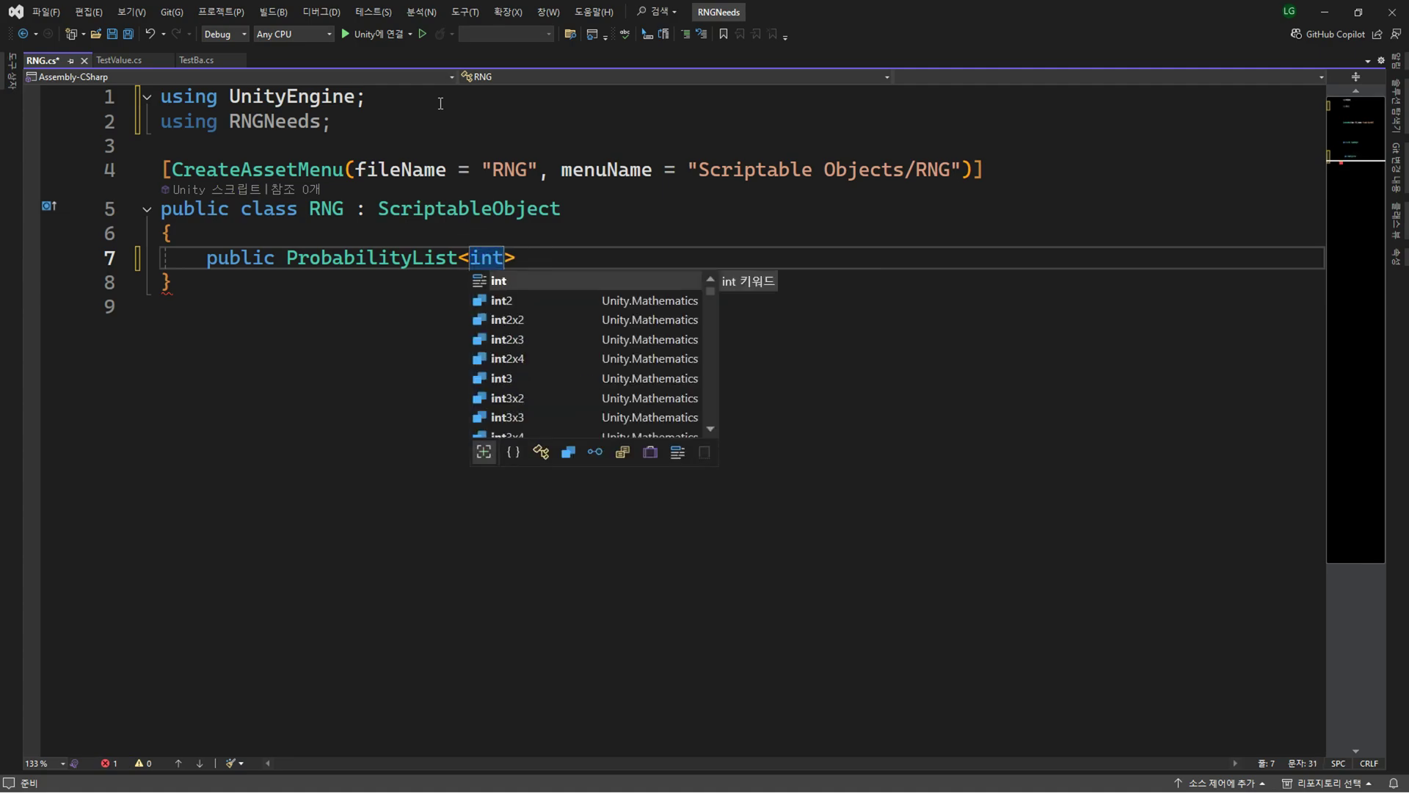
{"action": "type", "text": ">"}
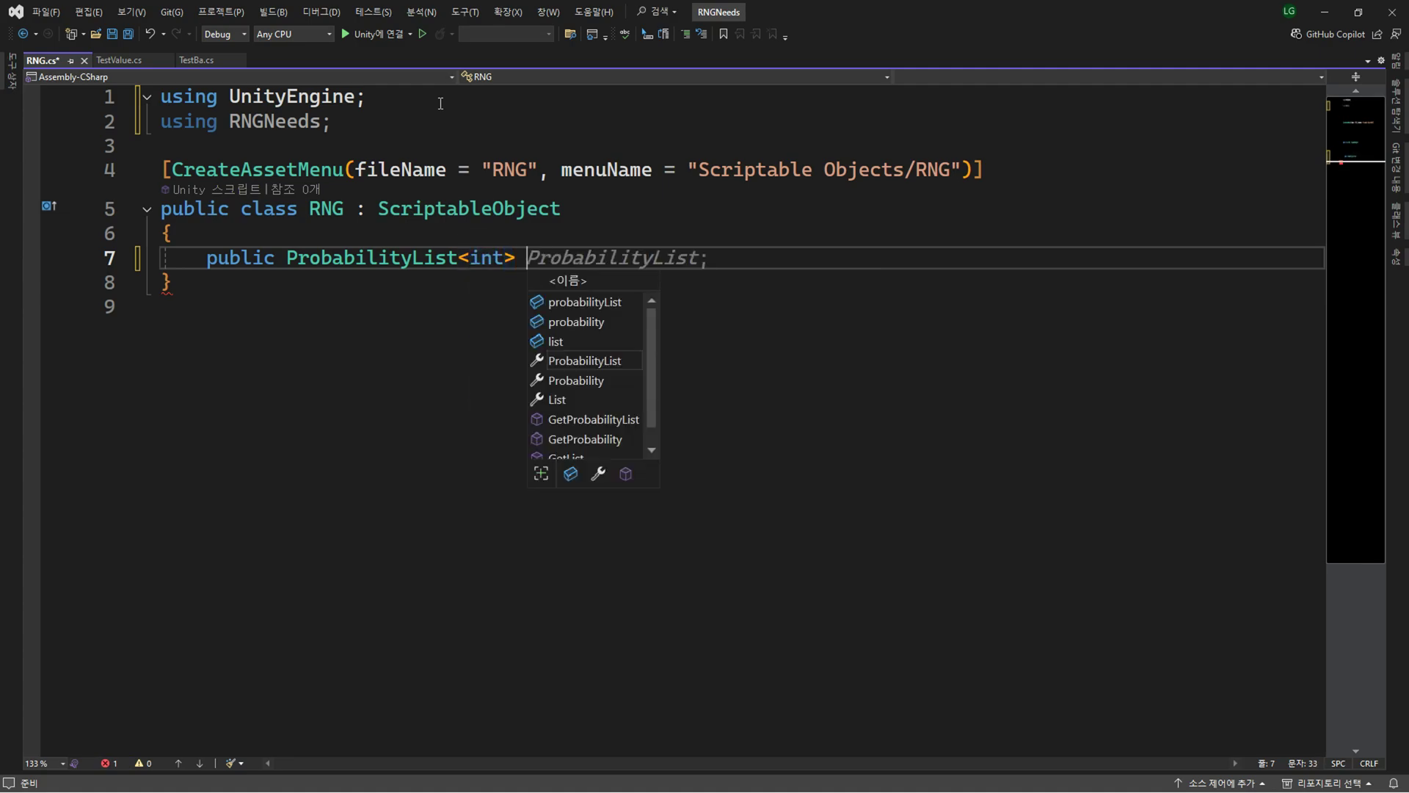
{"action": "type", "text": " ranNum"}
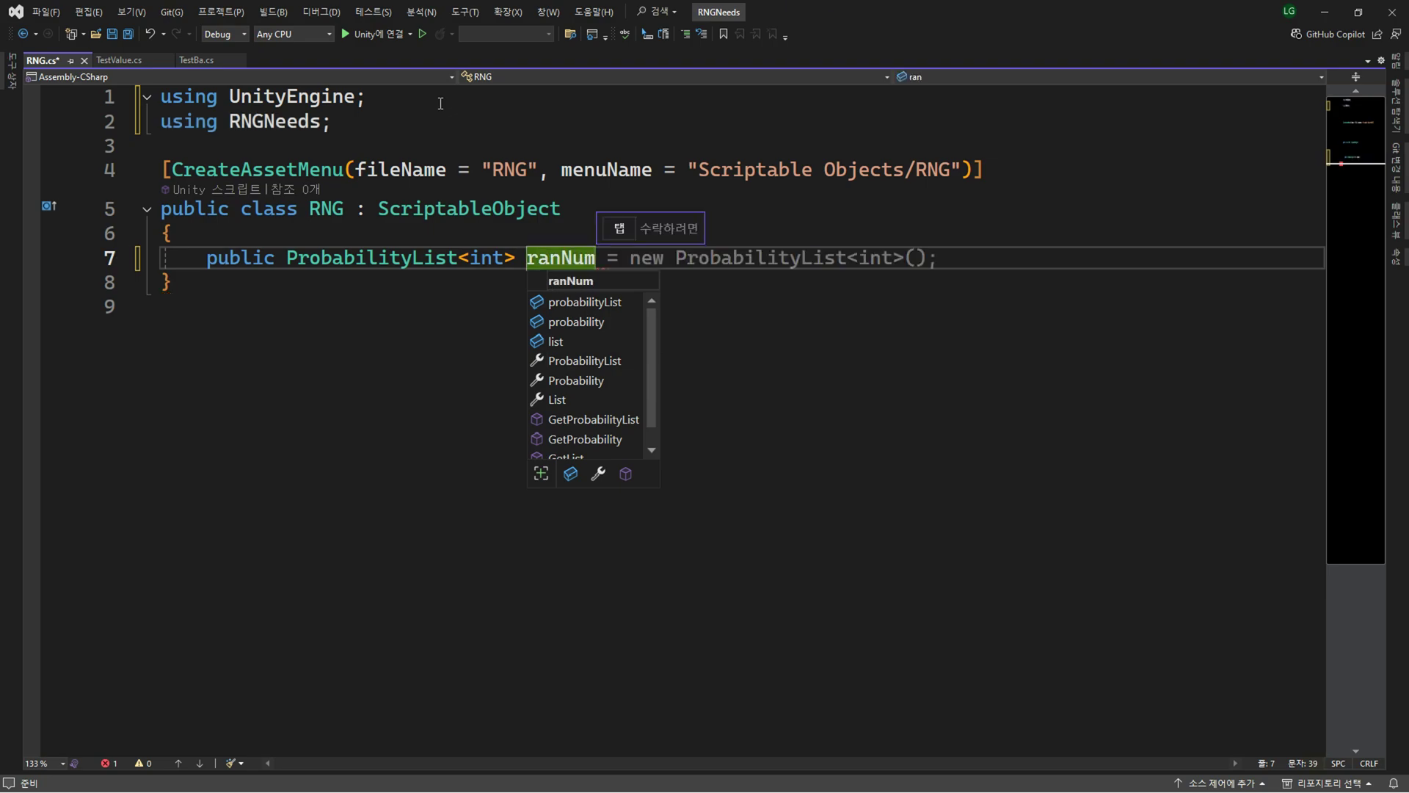
{"action": "type", "text": ";"}
{"action": "key", "text": "Return"}
{"action": "key", "text": "Return"}
{"action": "type", "text": "public int R"}
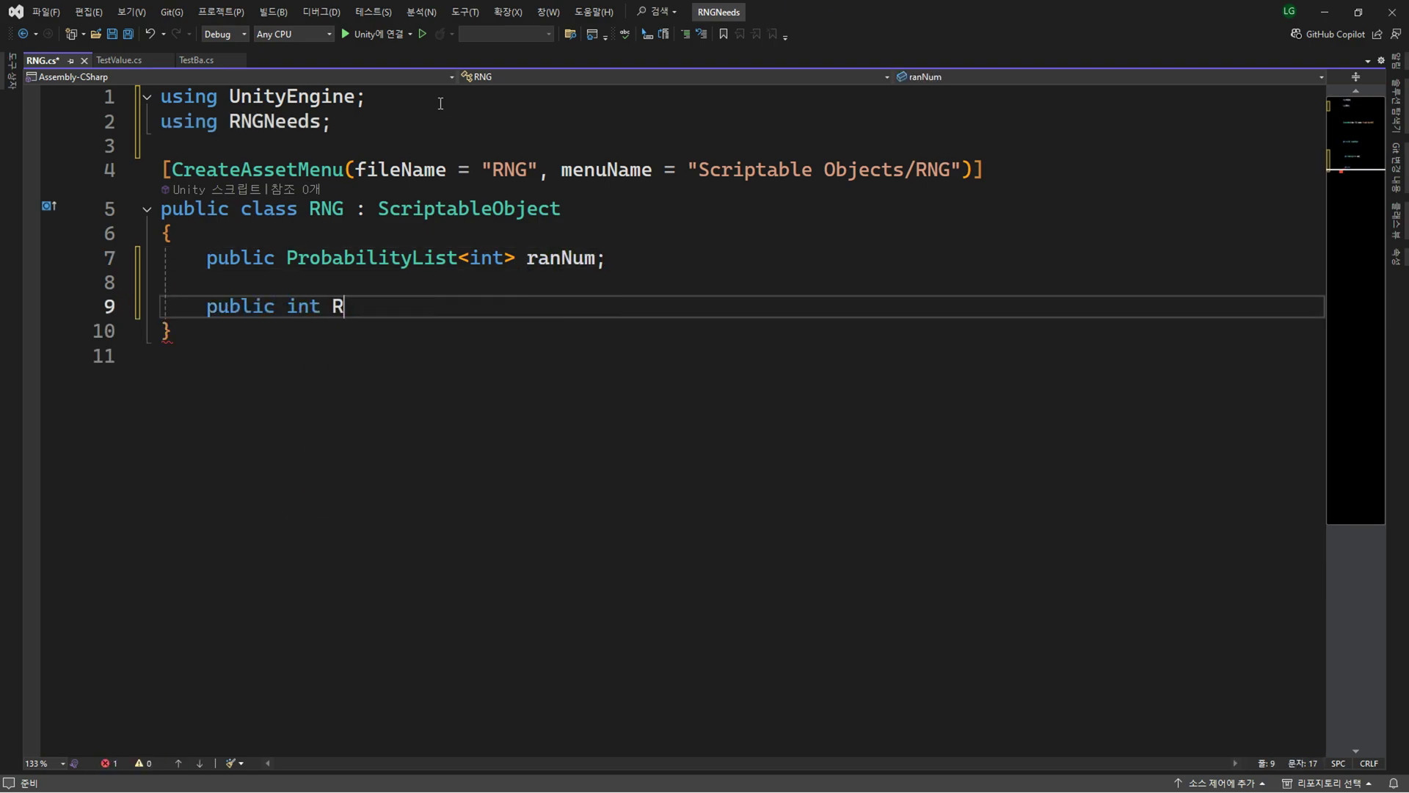
{"action": "type", "text": "eturnVal("}
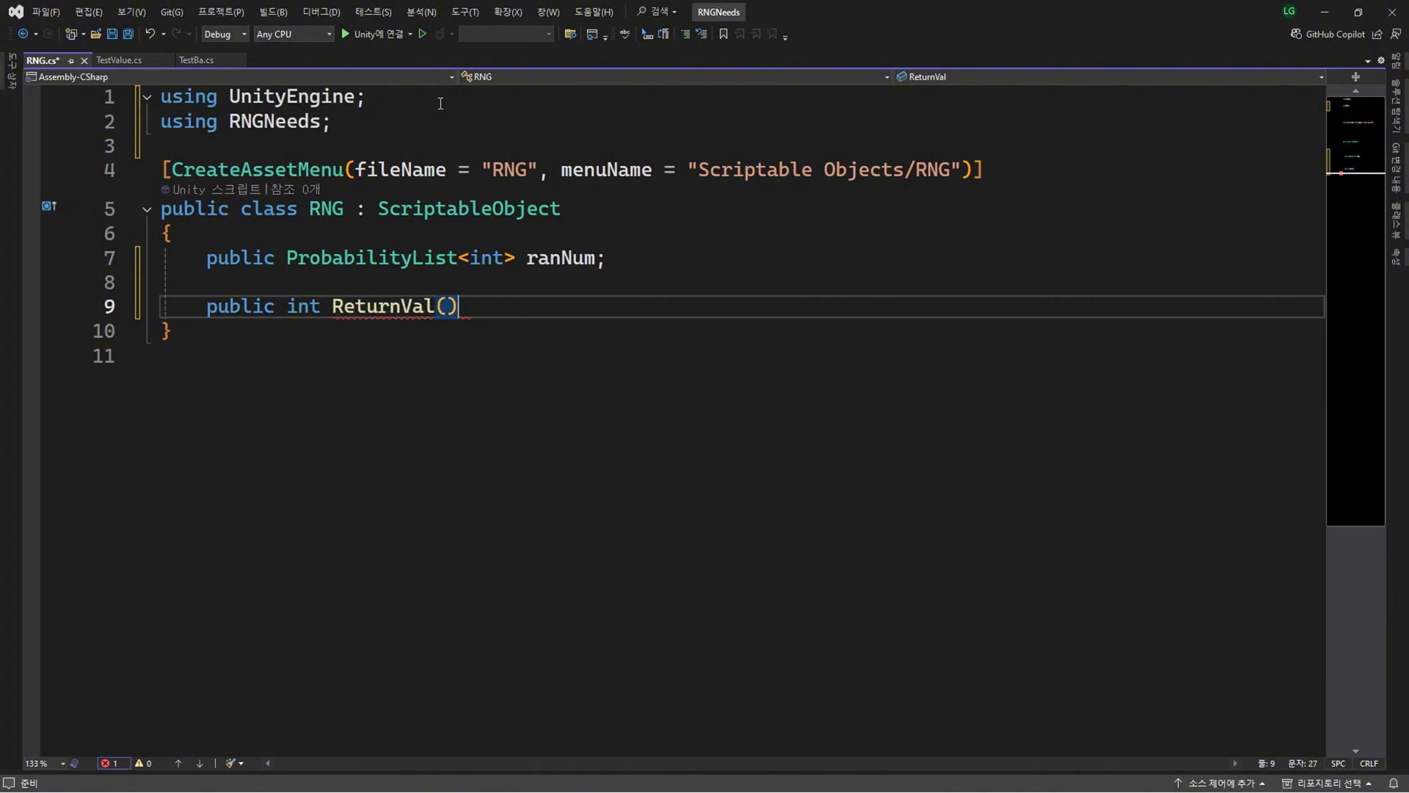
Give ReturnVal() a body that returns ranNum.PickValue().
{"action": "key", "text": "Return"}
{"action": "type", "text": "{"}
{"action": "key", "text": "Return"}
{"action": "type", "text": "re"}
{"action": "type", "text": "turn "}
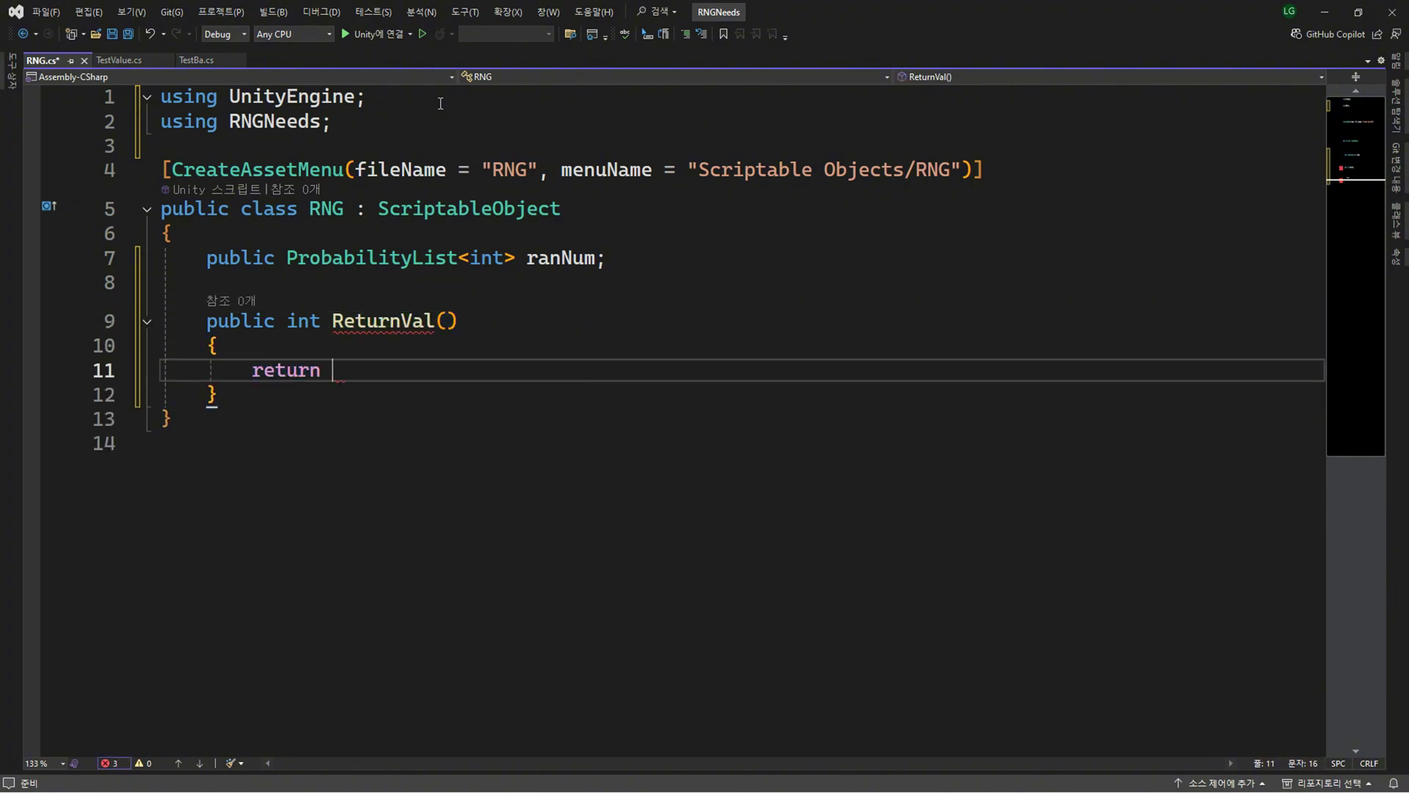
{"action": "type", "text": "ra"}
{"action": "key", "text": "Tab"}
{"action": "type", "text": "."}
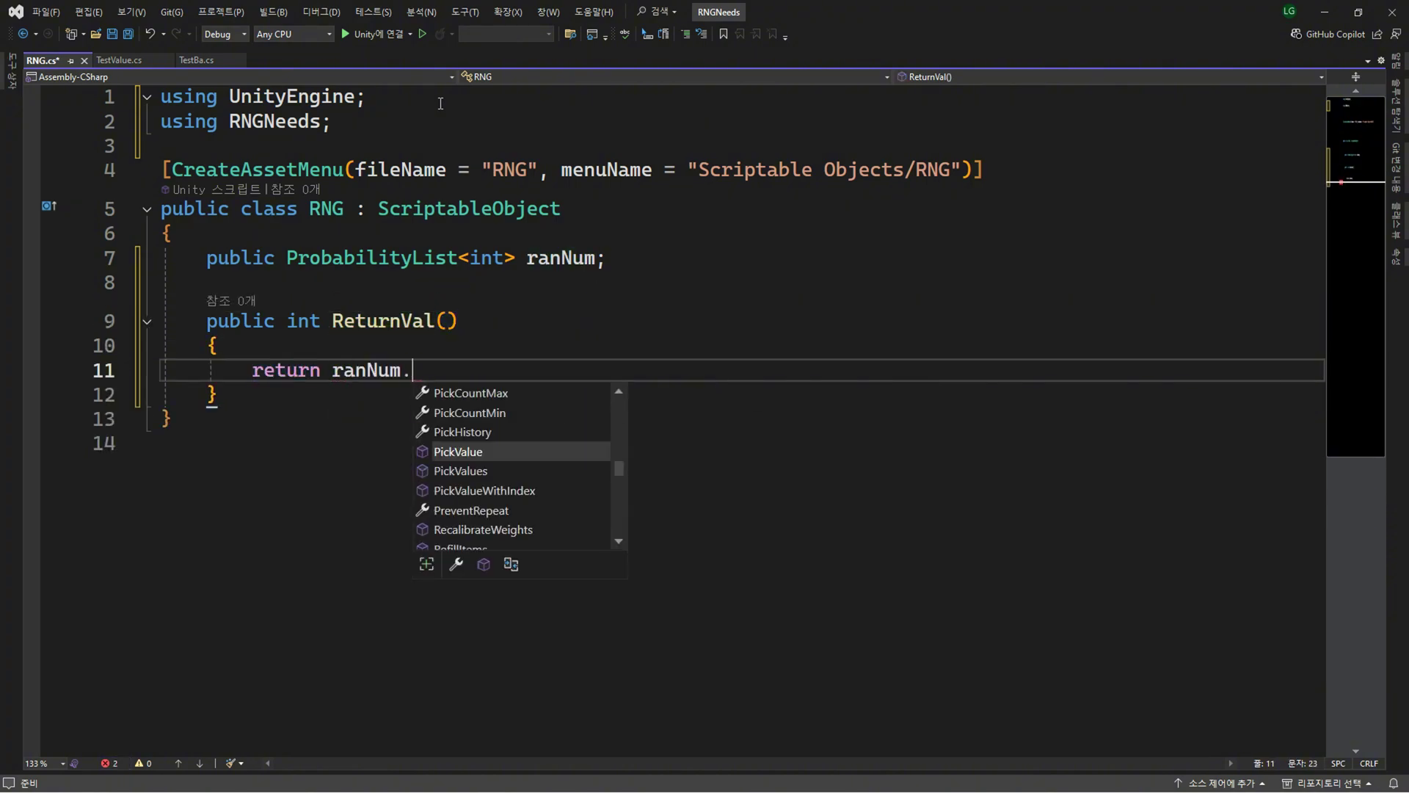
{"action": "key", "text": "Up"}
{"action": "key", "text": "Down"}
{"action": "key", "text": "Down"}
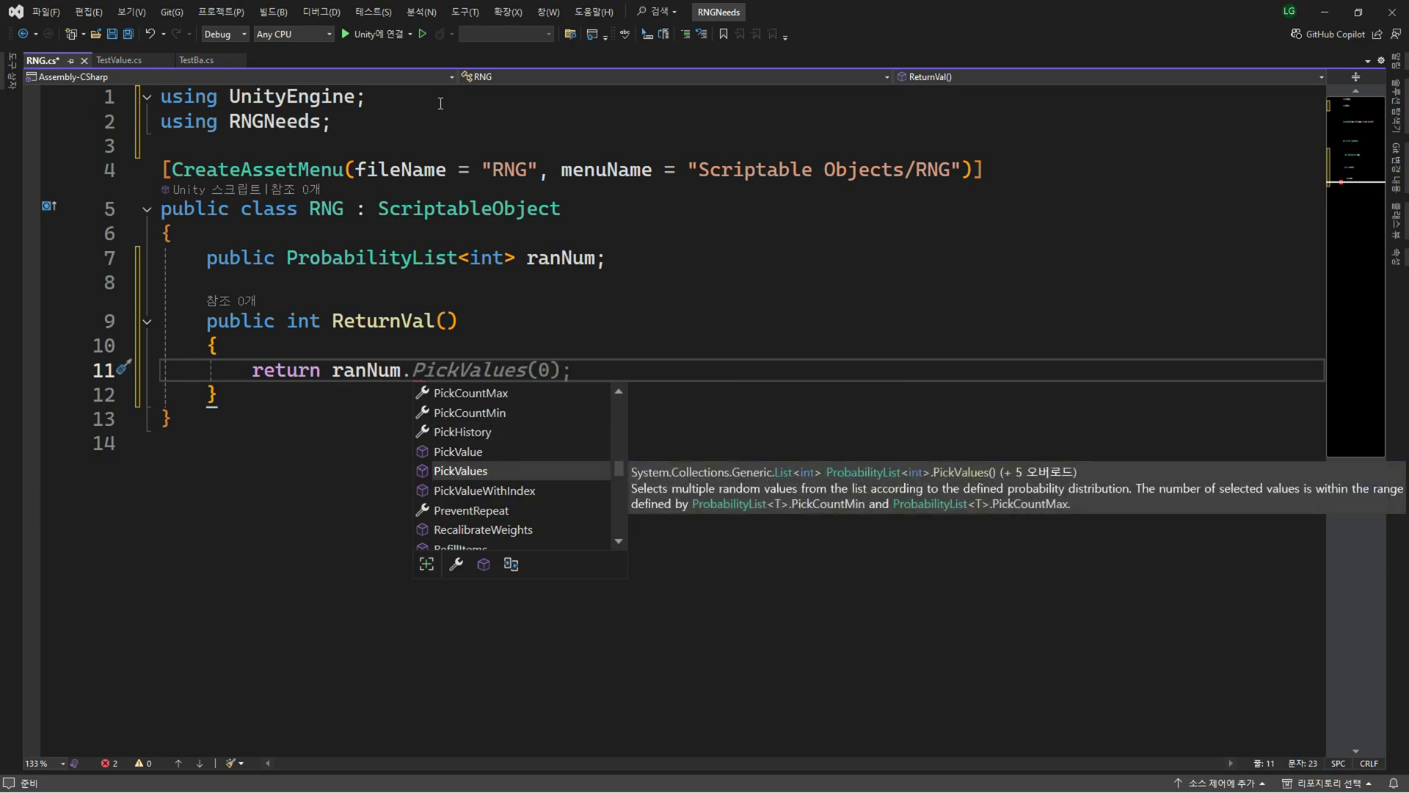
{"action": "key", "text": "Up"}
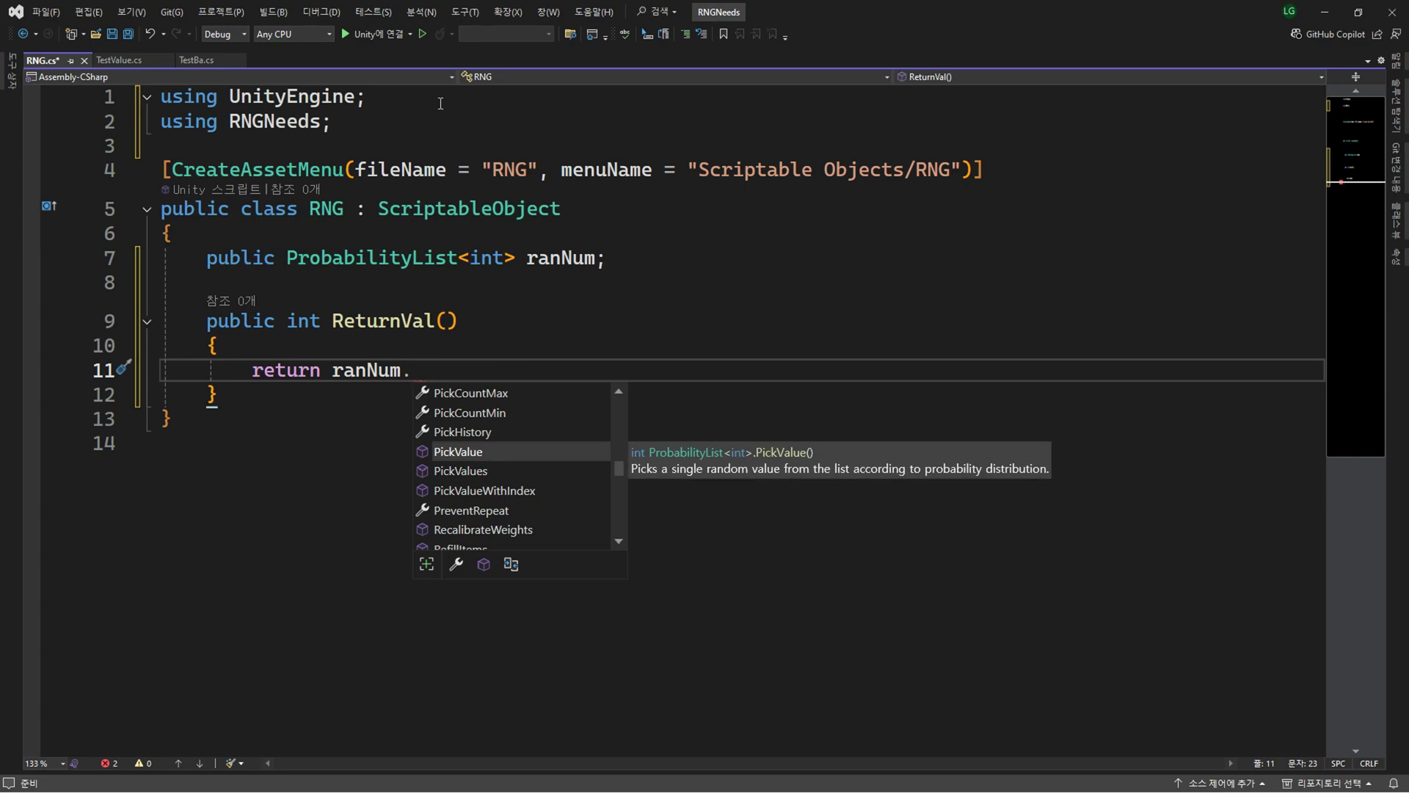
{"action": "key", "text": "Down"}
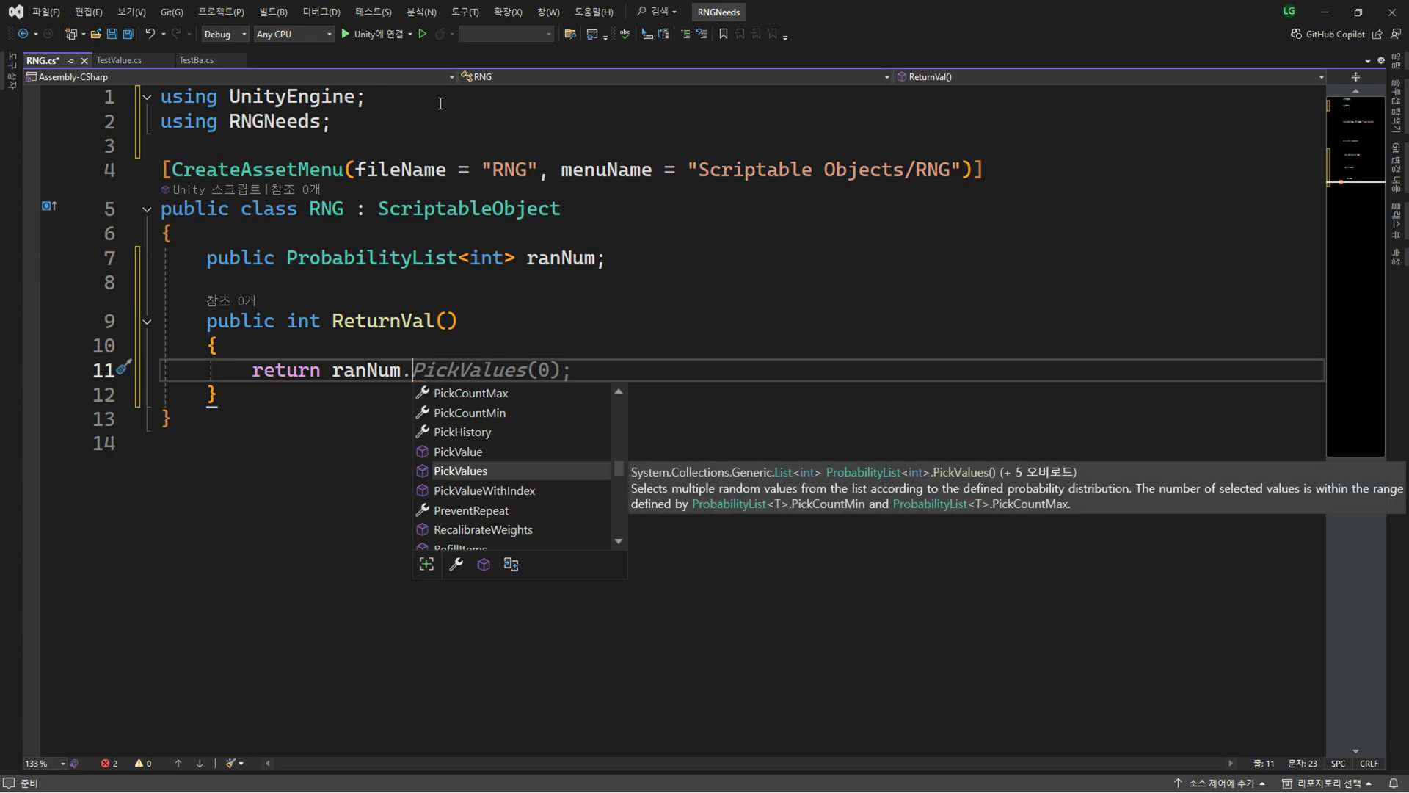
{"action": "key", "text": "Up"}
{"action": "key", "text": "Tab"}
{"action": "type", "text": "()"}
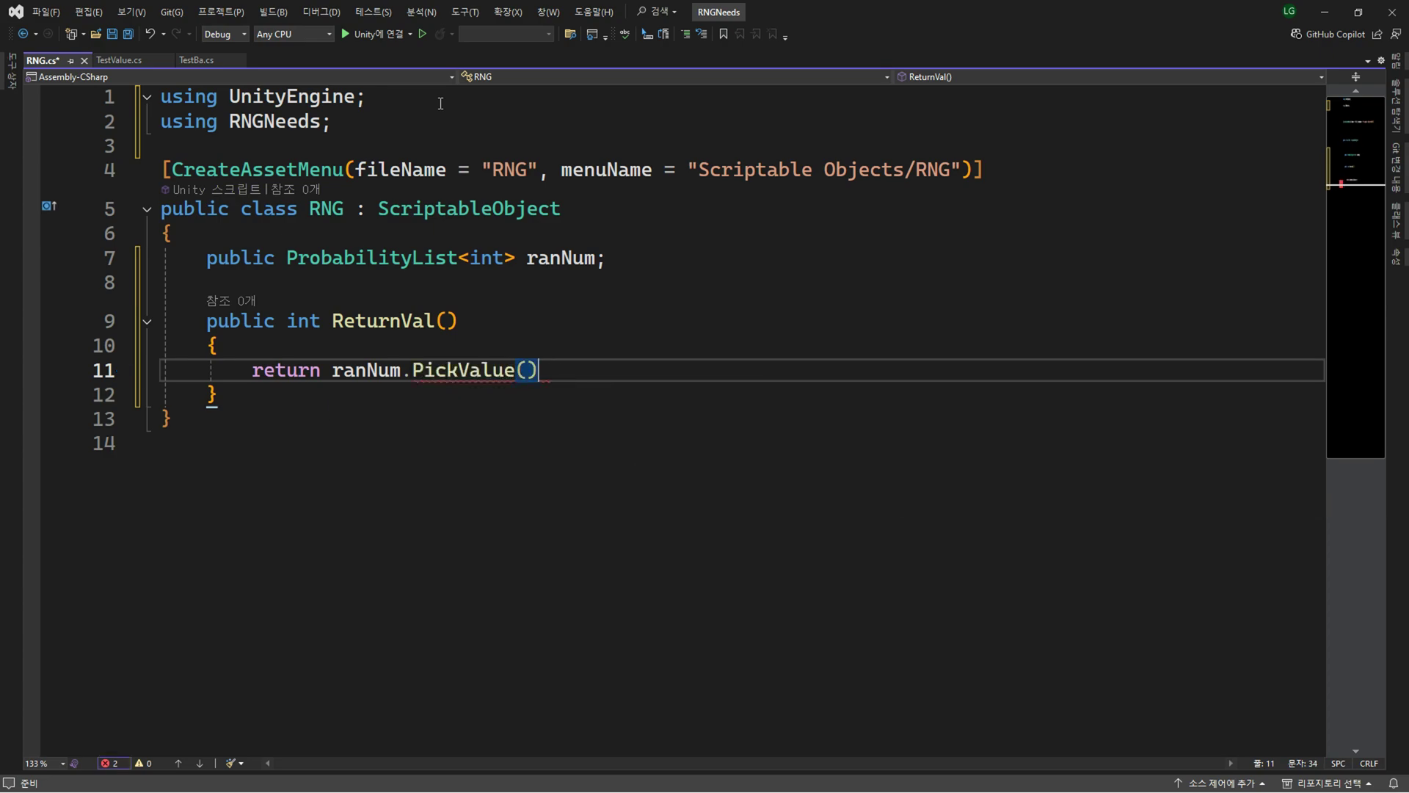
{"action": "type", "text": ";"}
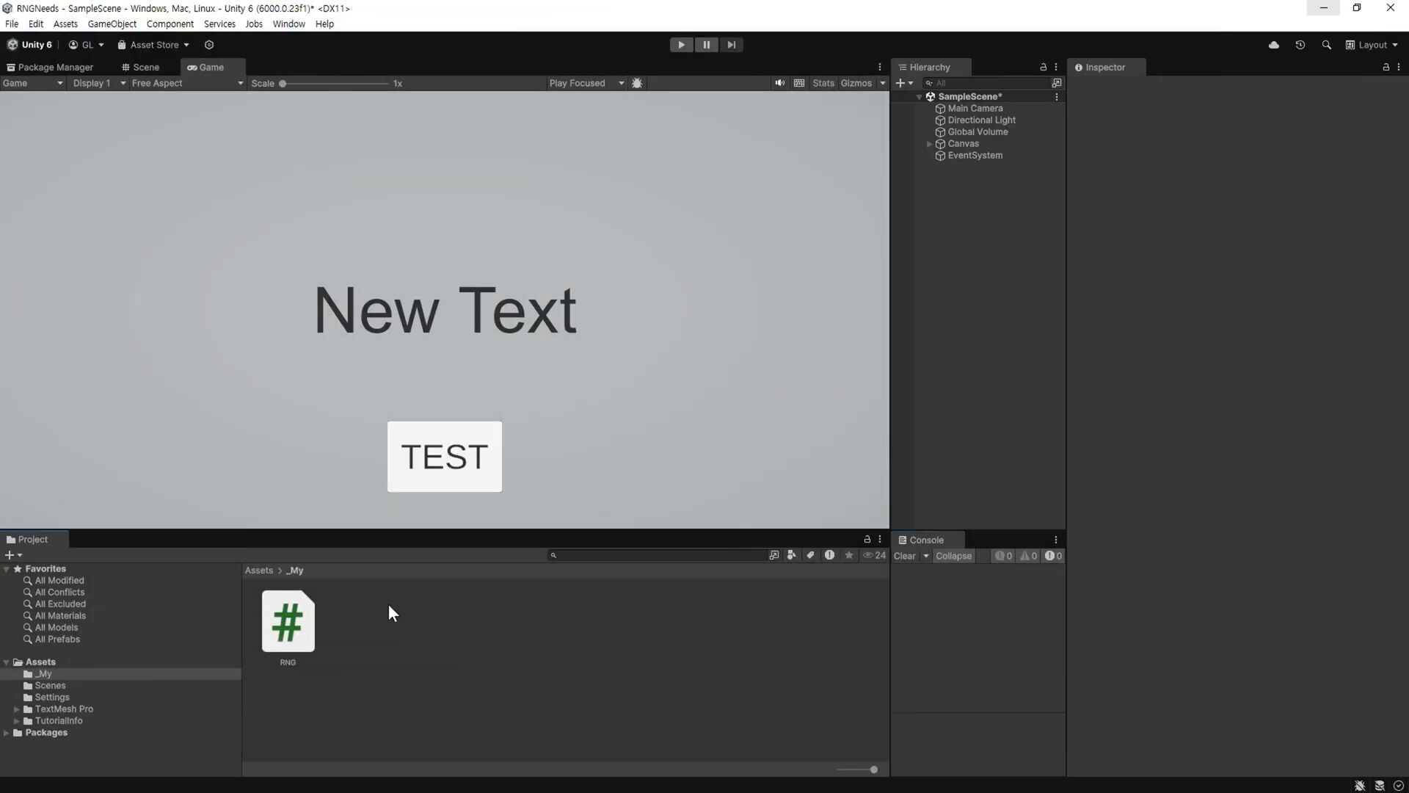
Create a new RNG scriptable object asset named RNG in the _My folder.
{"action": "right_click", "coordinate": [368, 606]}
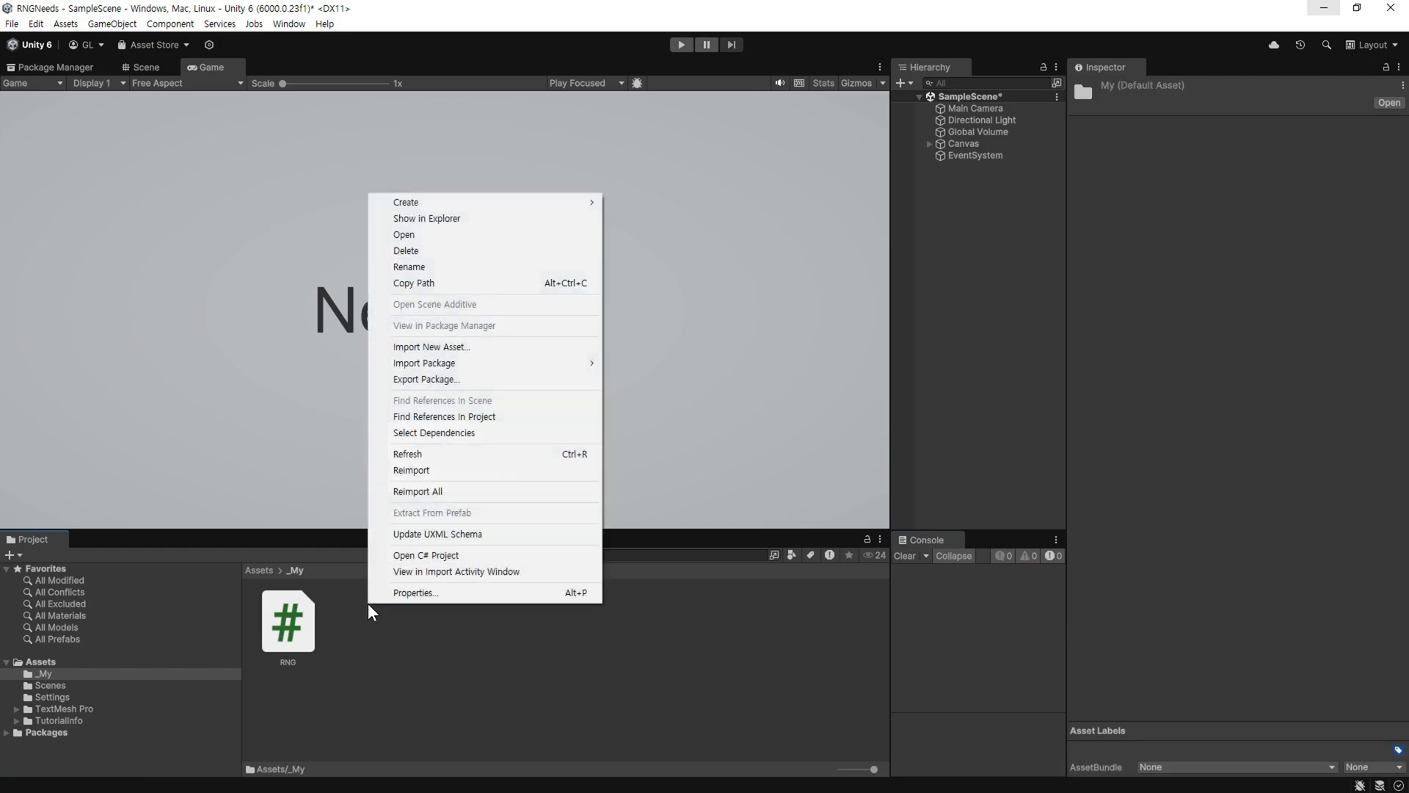
{"action": "mouse_move", "coordinate": [499, 202]}
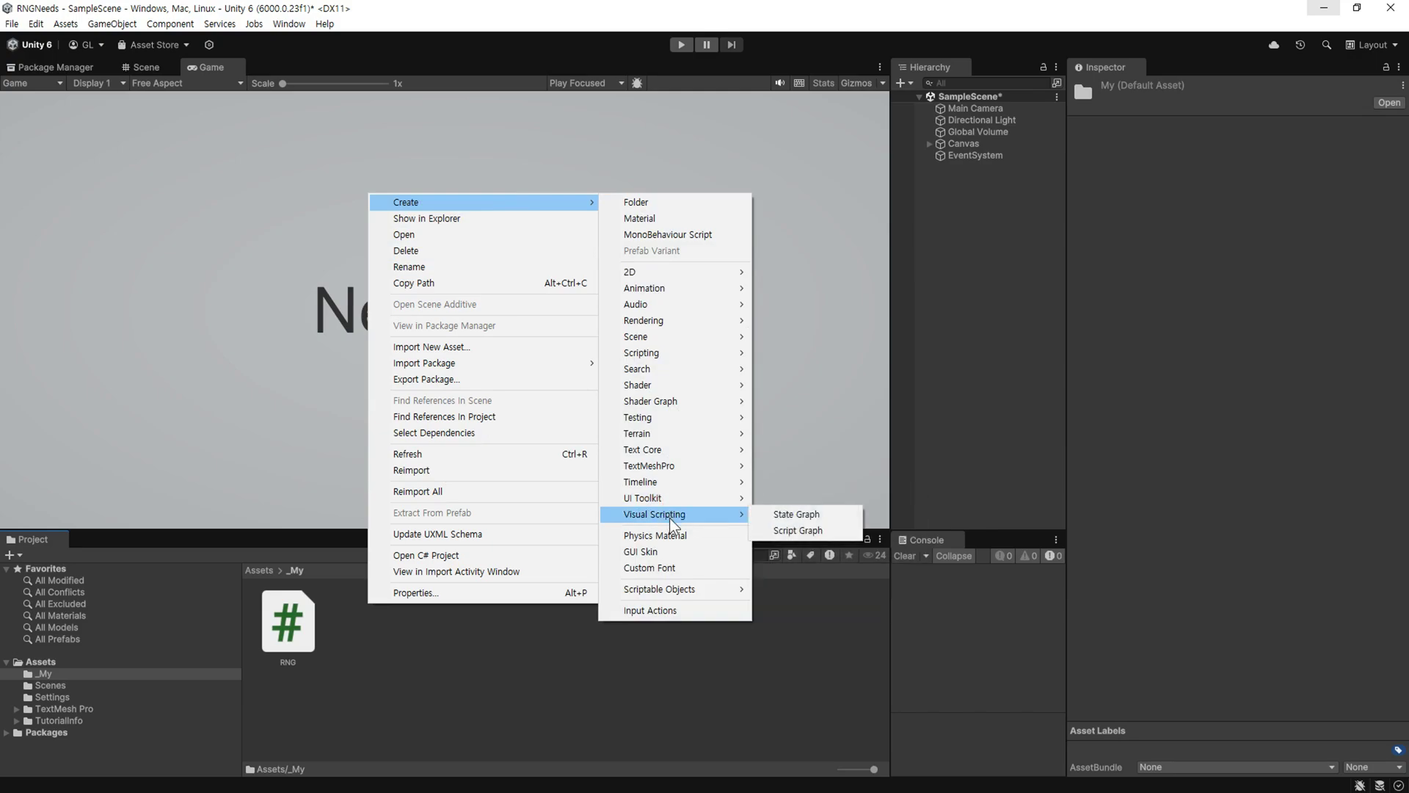
{"action": "mouse_move", "coordinate": [687, 590]}
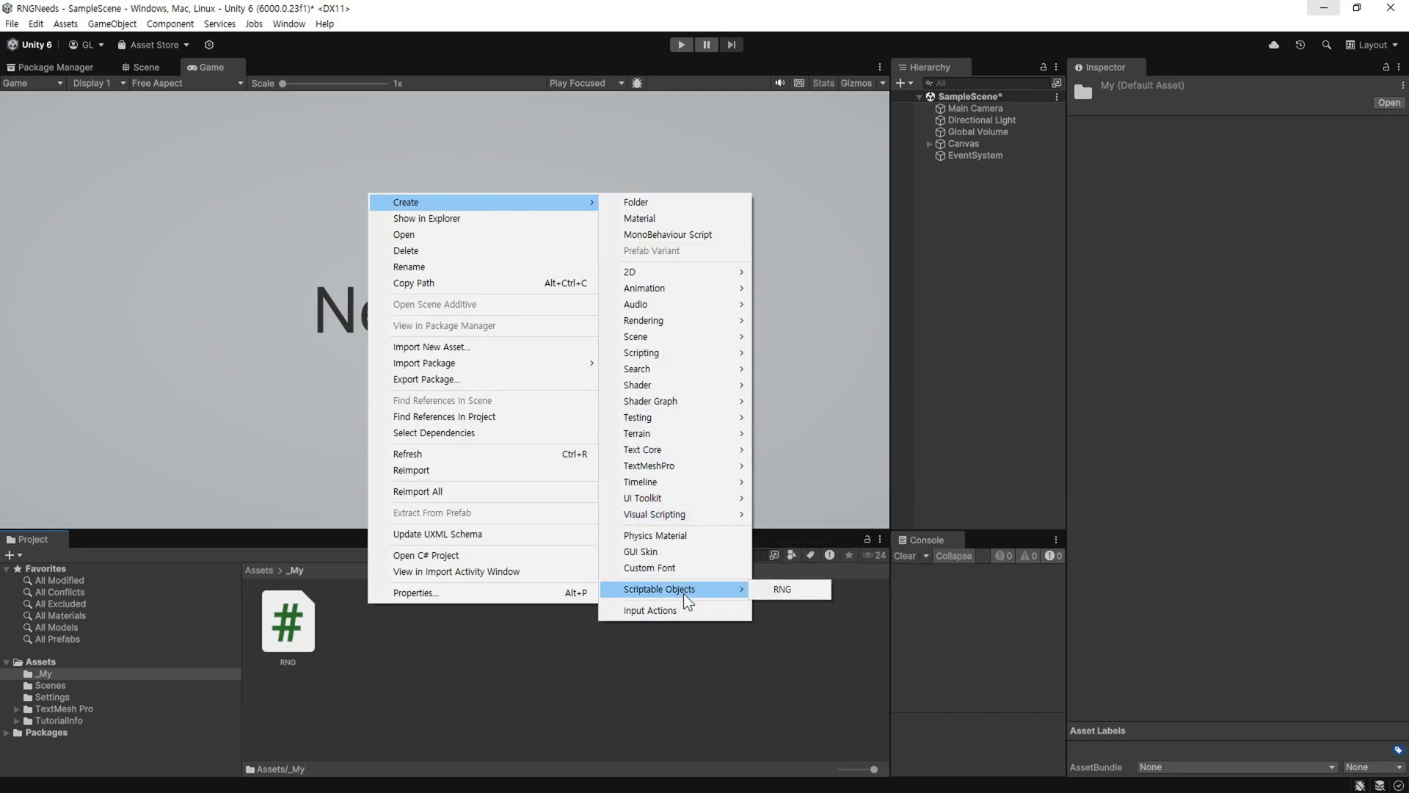
{"action": "left_click", "coordinate": [797, 592]}
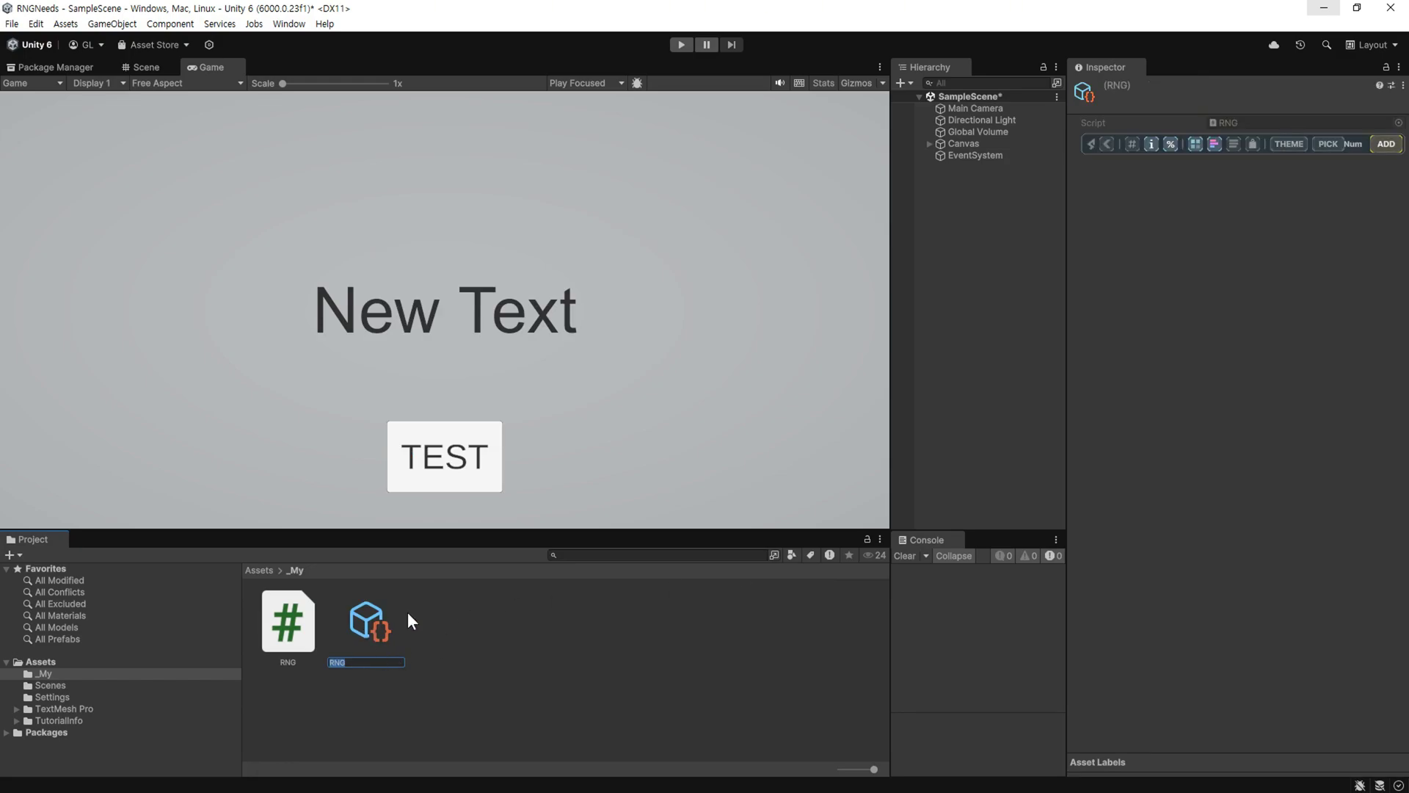
{"action": "key", "text": "Return"}
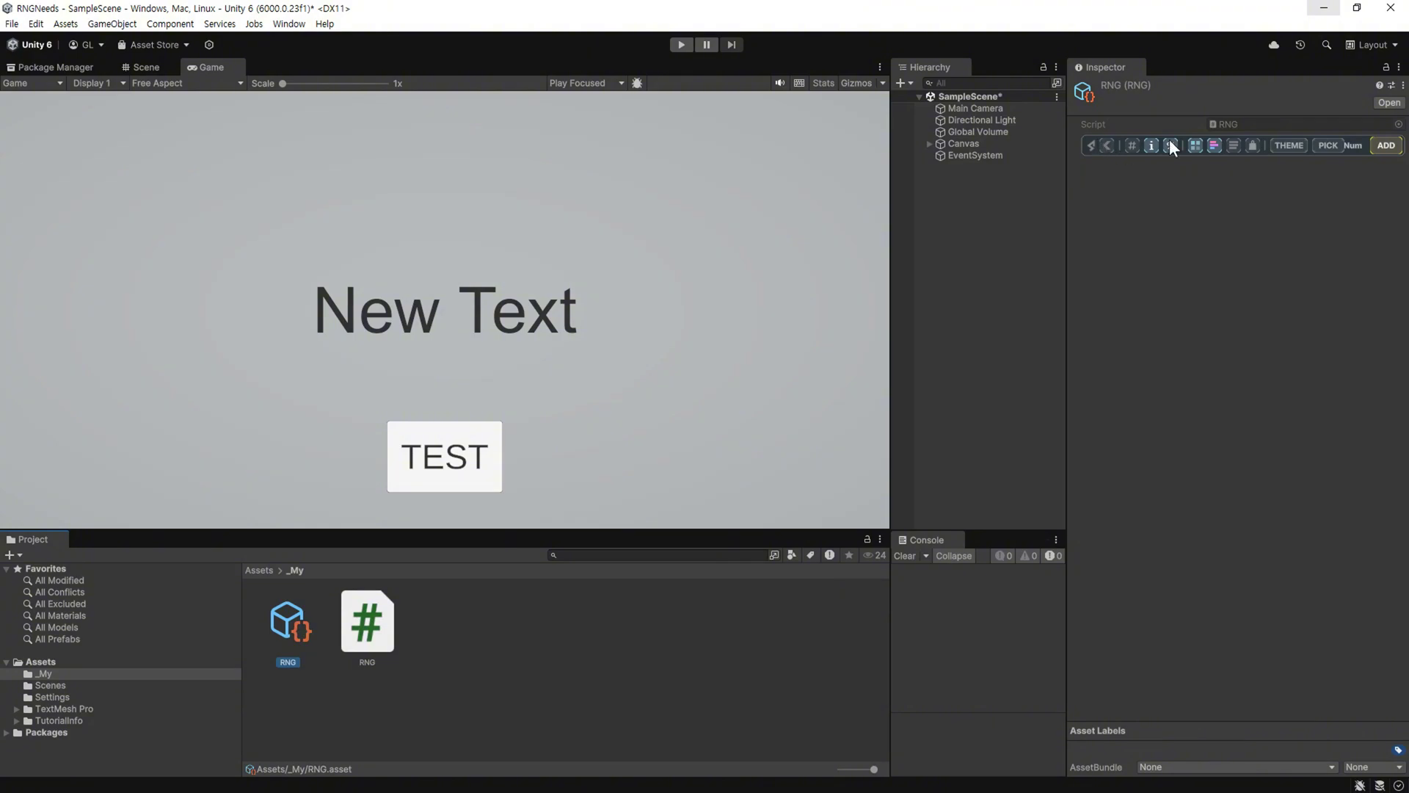
Add three items to the RNG list and drag the bar dividers to rebalance their weights.
{"action": "left_click", "coordinate": [1385, 146]}
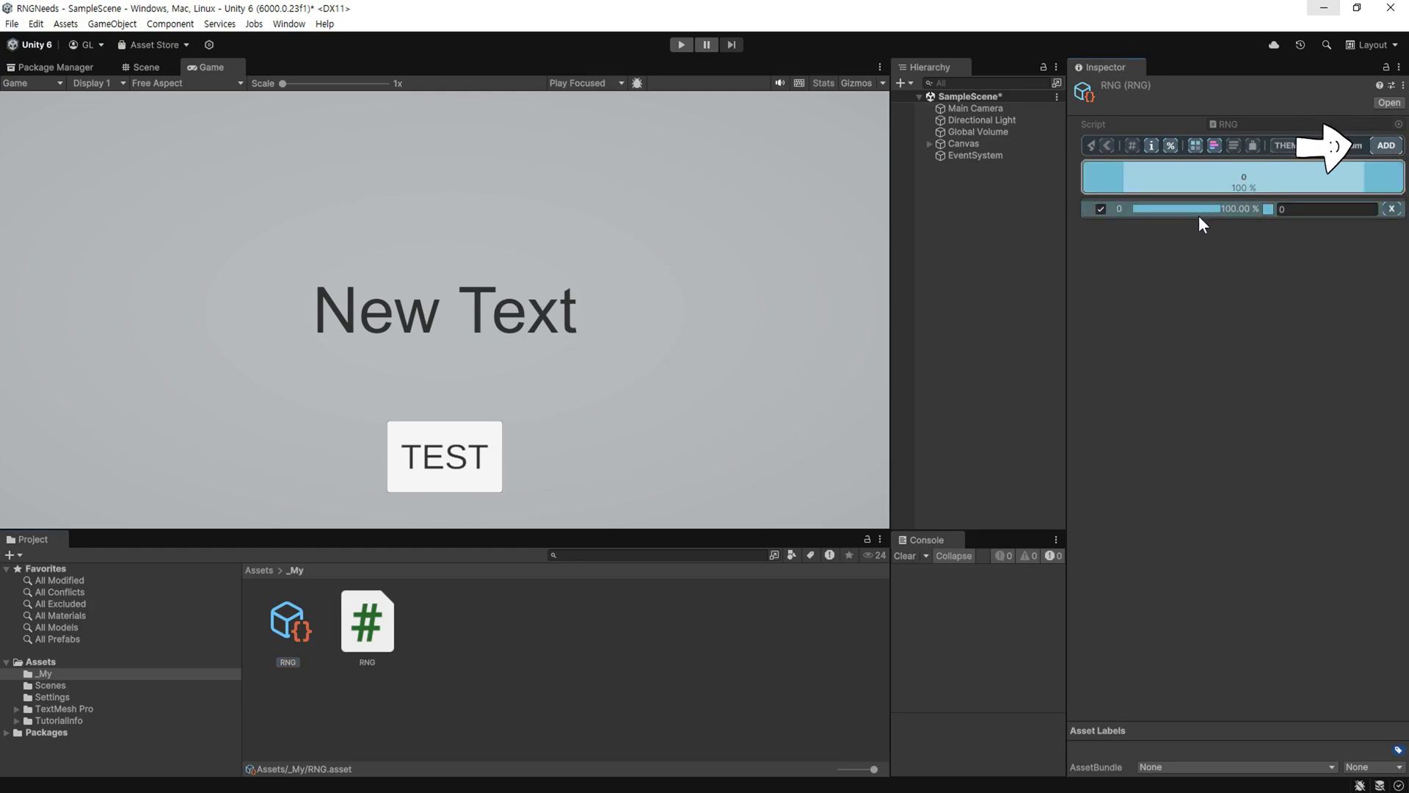
{"action": "left_click", "coordinate": [1393, 149]}
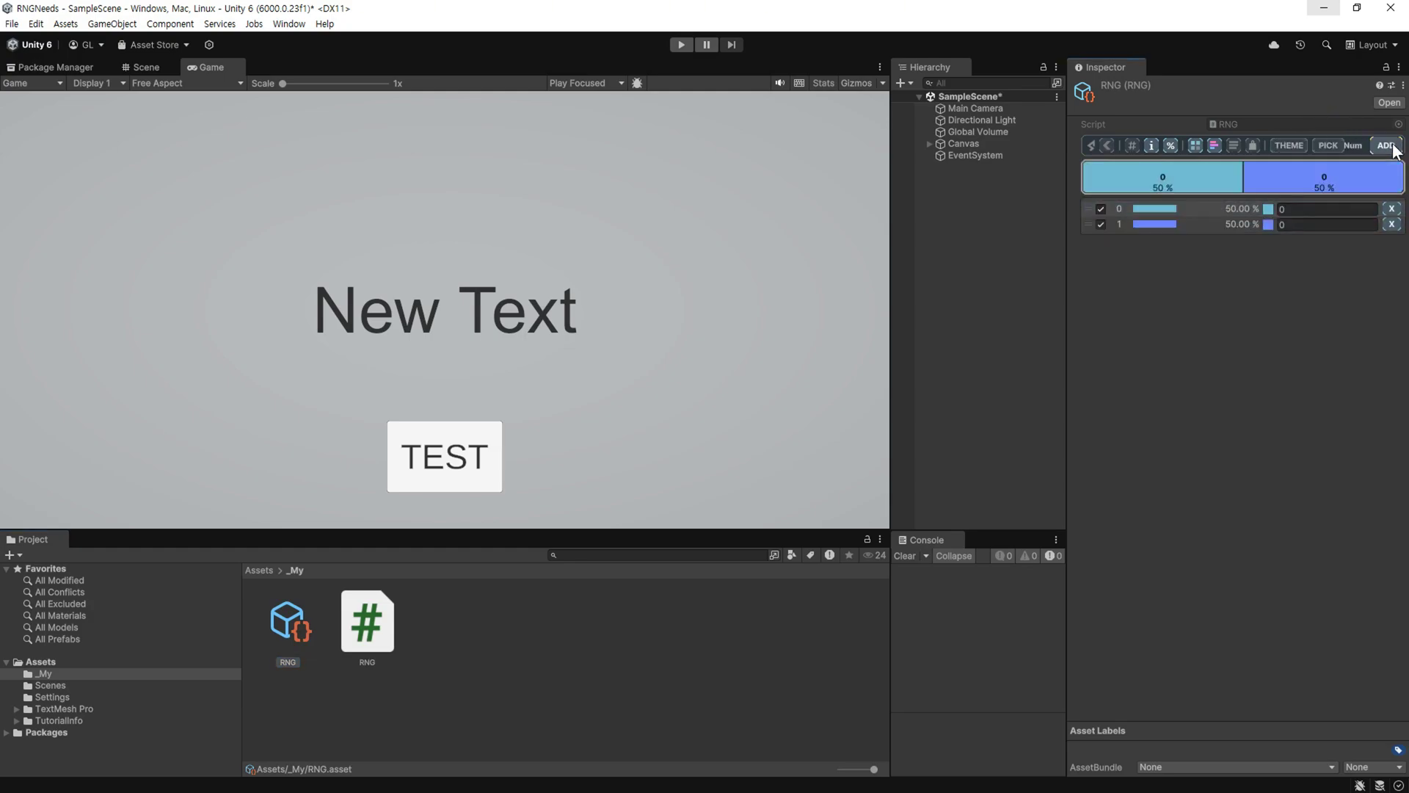
{"action": "left_click", "coordinate": [1390, 148]}
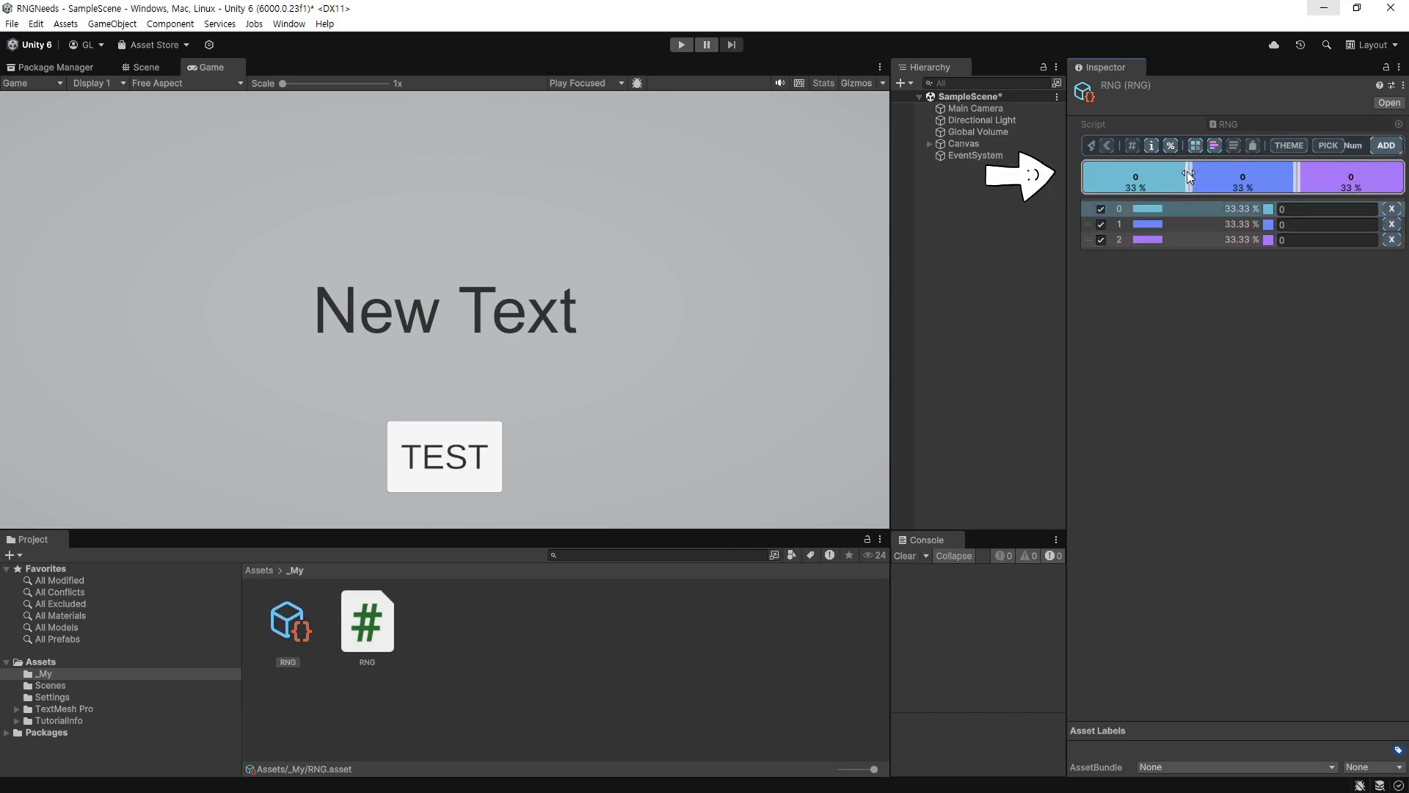
{"action": "left_click_drag", "start_coordinate": [1189, 186], "coordinate": [1199, 187]}
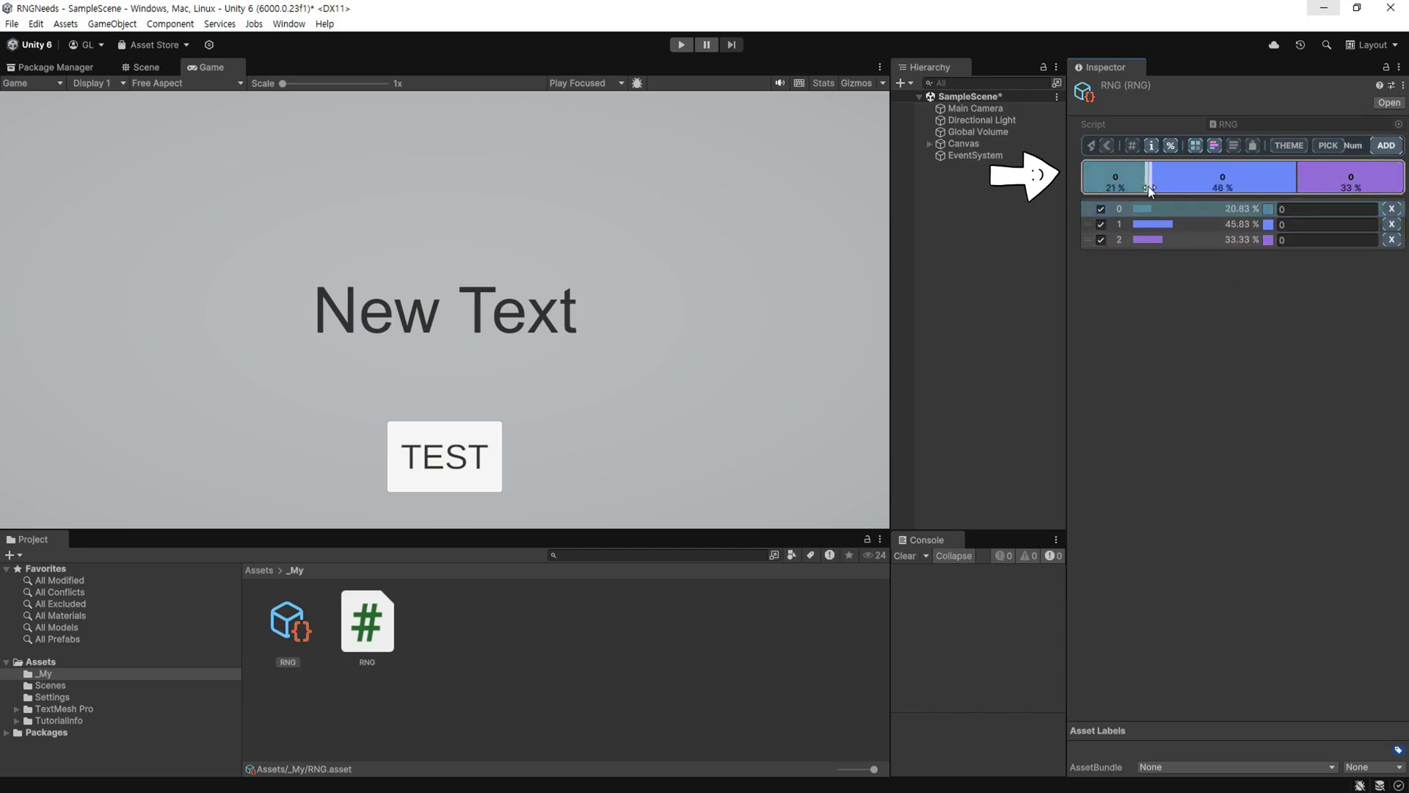
{"action": "left_click", "coordinate": [1326, 187]}
{"action": "mouse_move", "coordinate": [1296, 186]}
{"action": "left_mouse_down"}
{"action": "mouse_move", "coordinate": [1317, 188]}
{"action": "mouse_move", "coordinate": [1296, 187]}
{"action": "left_mouse_up"}
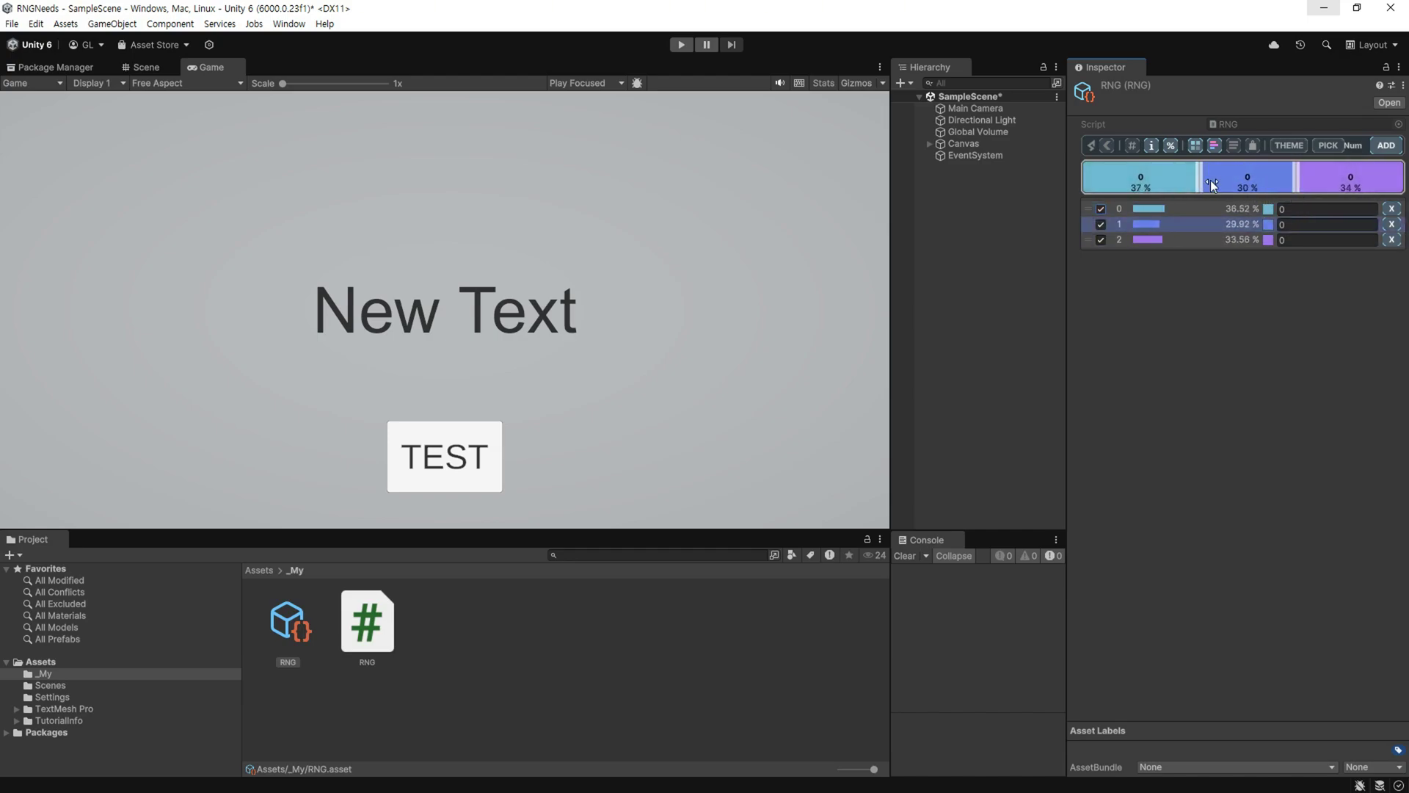
{"action": "left_click_drag", "start_coordinate": [1211, 183], "coordinate": [1224, 185]}
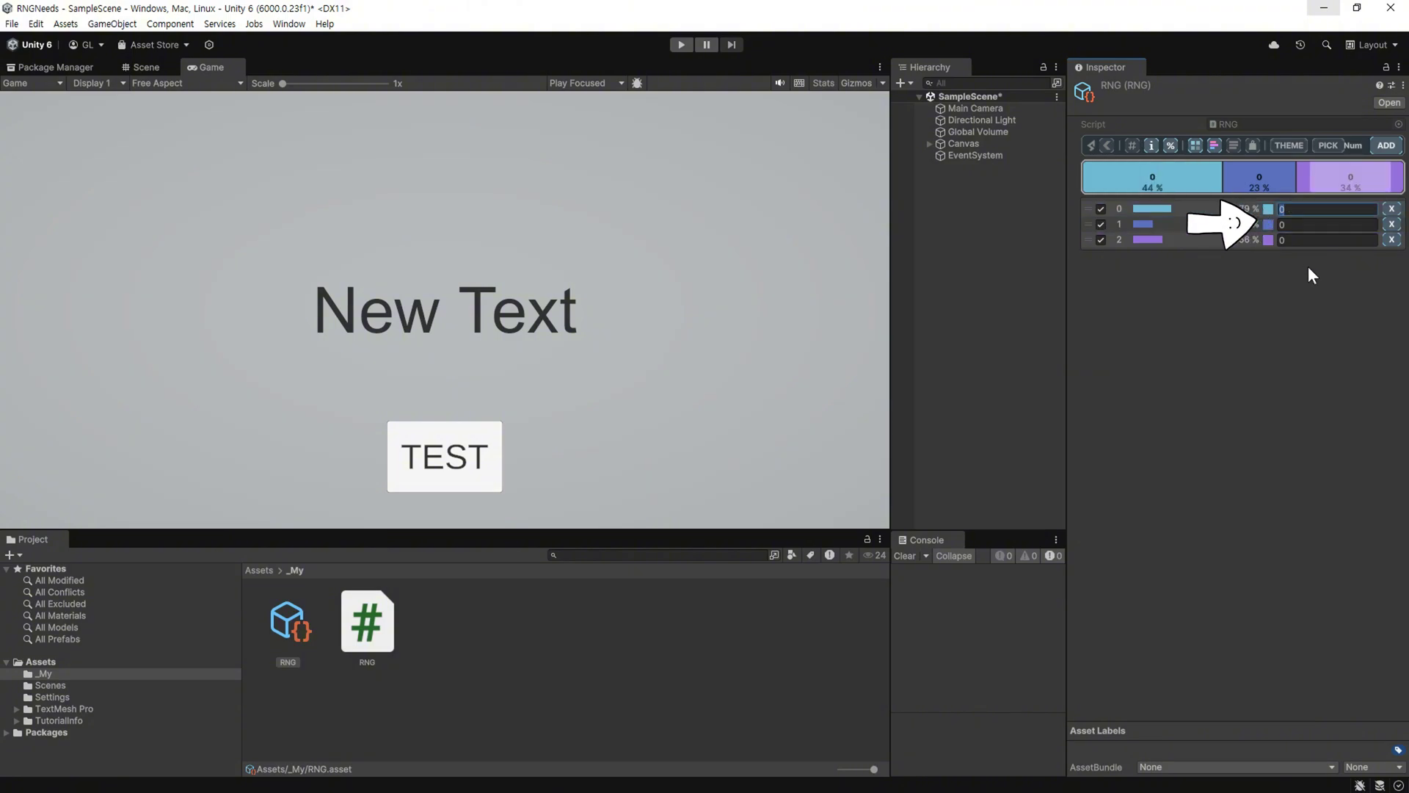
Set item values to 1 and 2, then replace the third item with a fresh one.
{"action": "key", "text": "Tab"}
{"action": "type", "text": "1"}
{"action": "key", "text": "Tab"}
{"action": "type", "text": "2"}
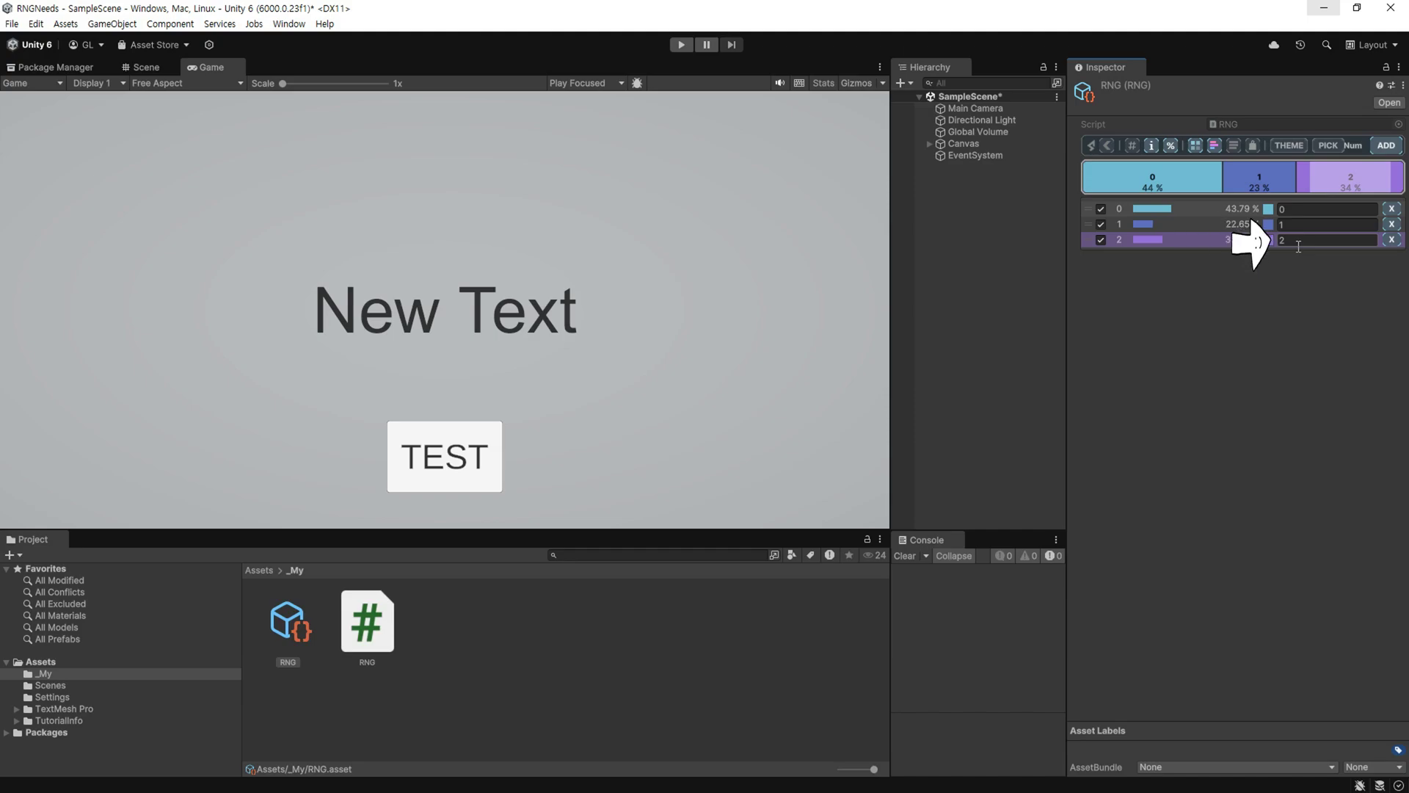
{"action": "left_click", "coordinate": [1391, 239]}
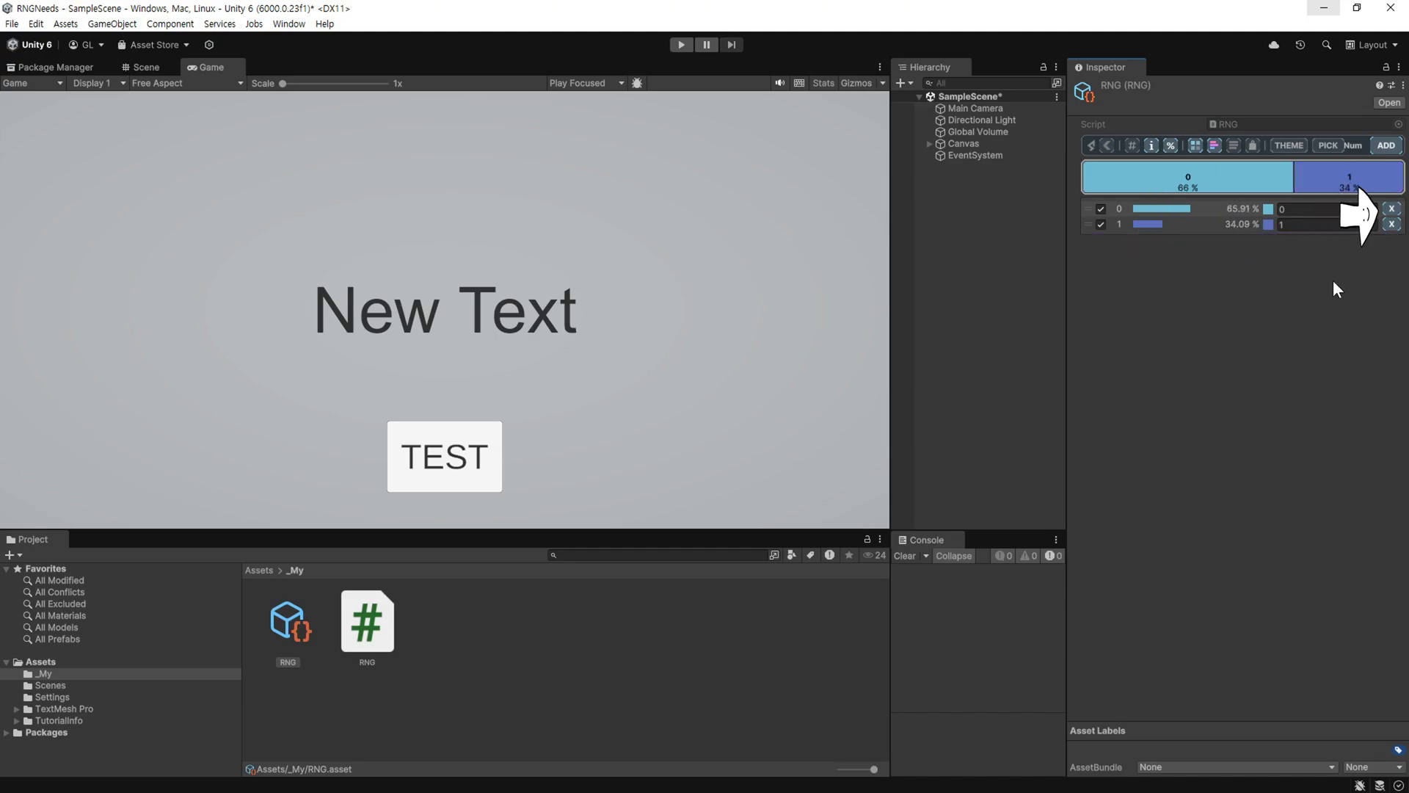
{"action": "left_click", "coordinate": [1386, 145]}
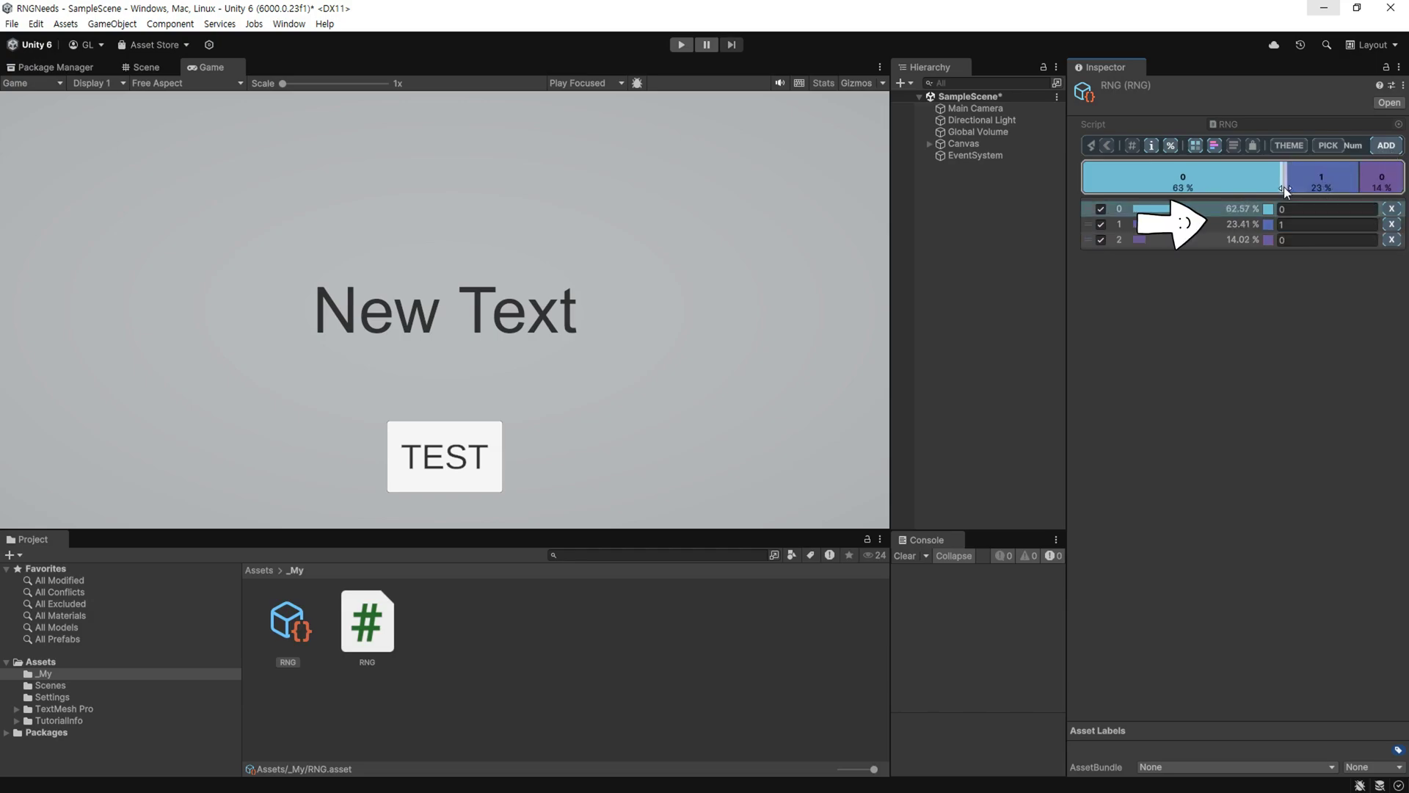
{"action": "left_click", "coordinate": [1241, 209]}
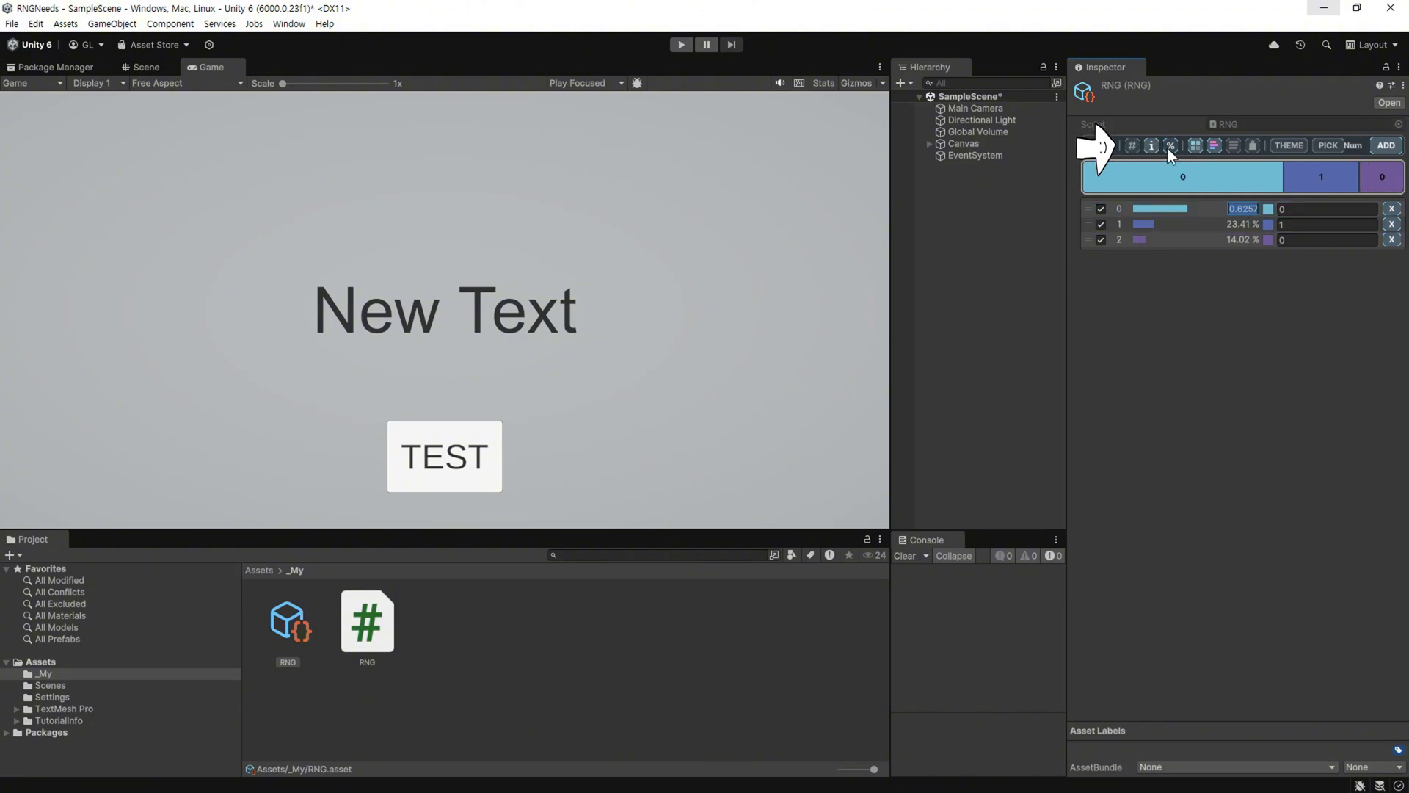
Show raw weights, thin the bar stripe, and try the Item Rarity Generic colour theme.
{"action": "left_click", "coordinate": [1253, 146]}
{"action": "left_click", "coordinate": [1297, 146]}
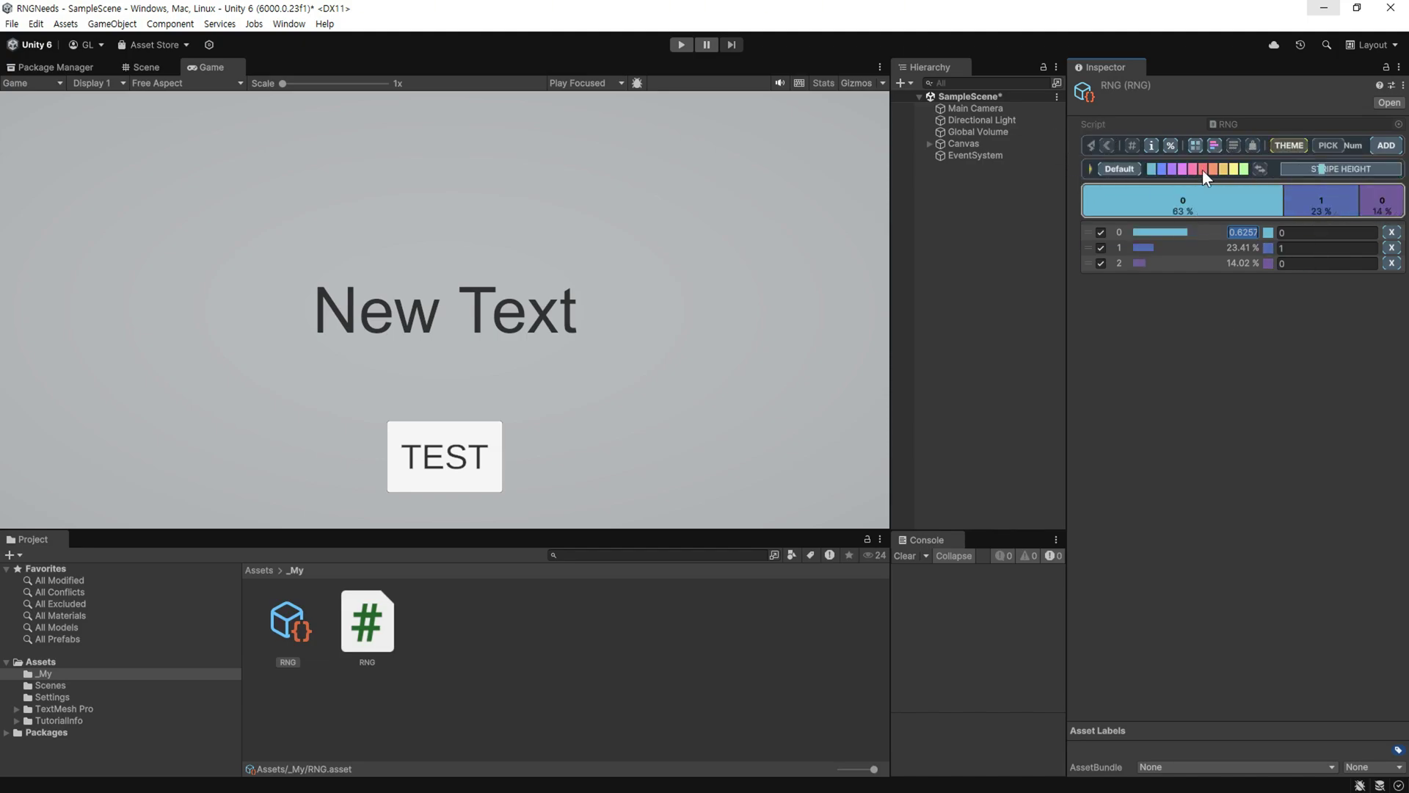
{"action": "left_click_drag", "start_coordinate": [1322, 169], "coordinate": [1153, 171]}
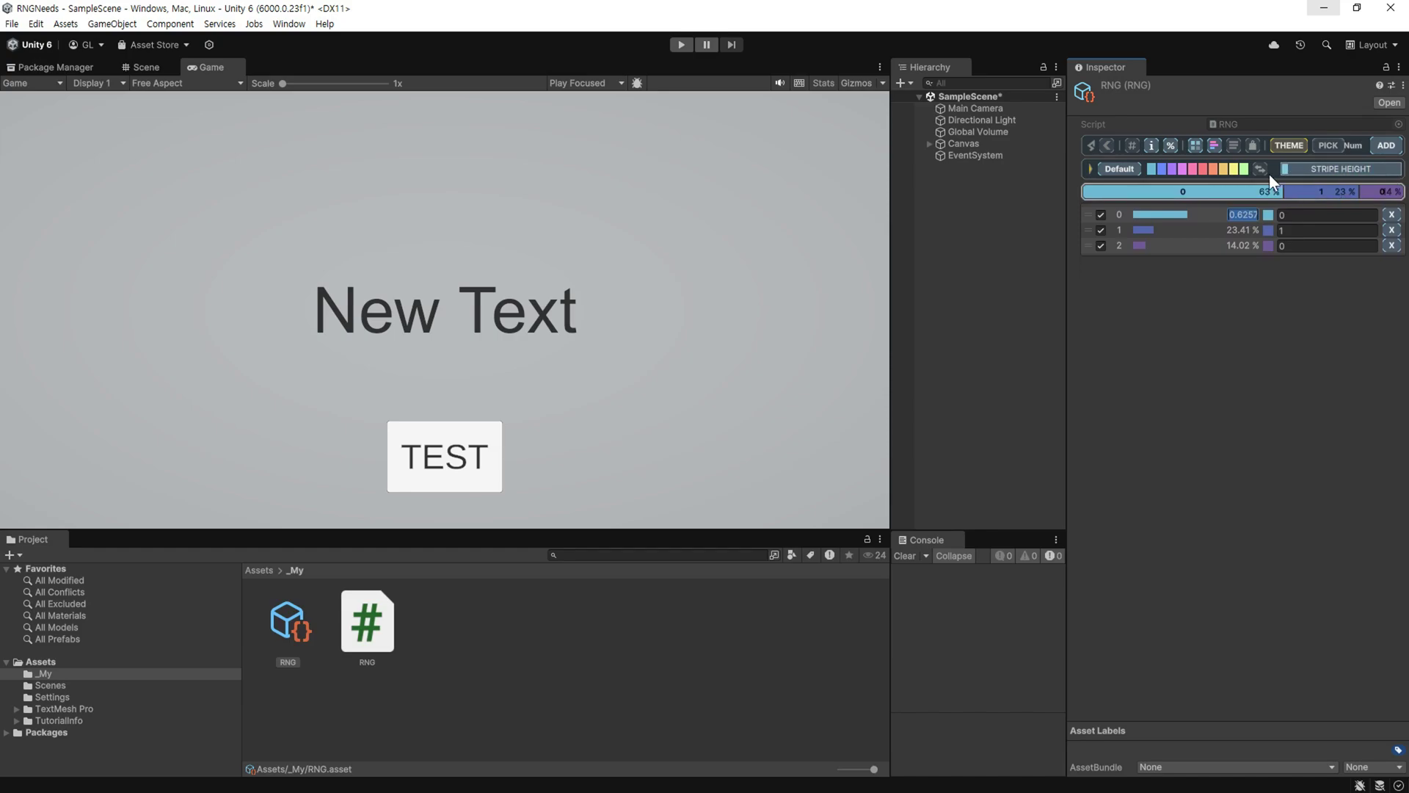
{"action": "left_click", "coordinate": [1154, 170]}
{"action": "left_click", "coordinate": [1307, 304]}
{"action": "left_click", "coordinate": [1160, 171]}
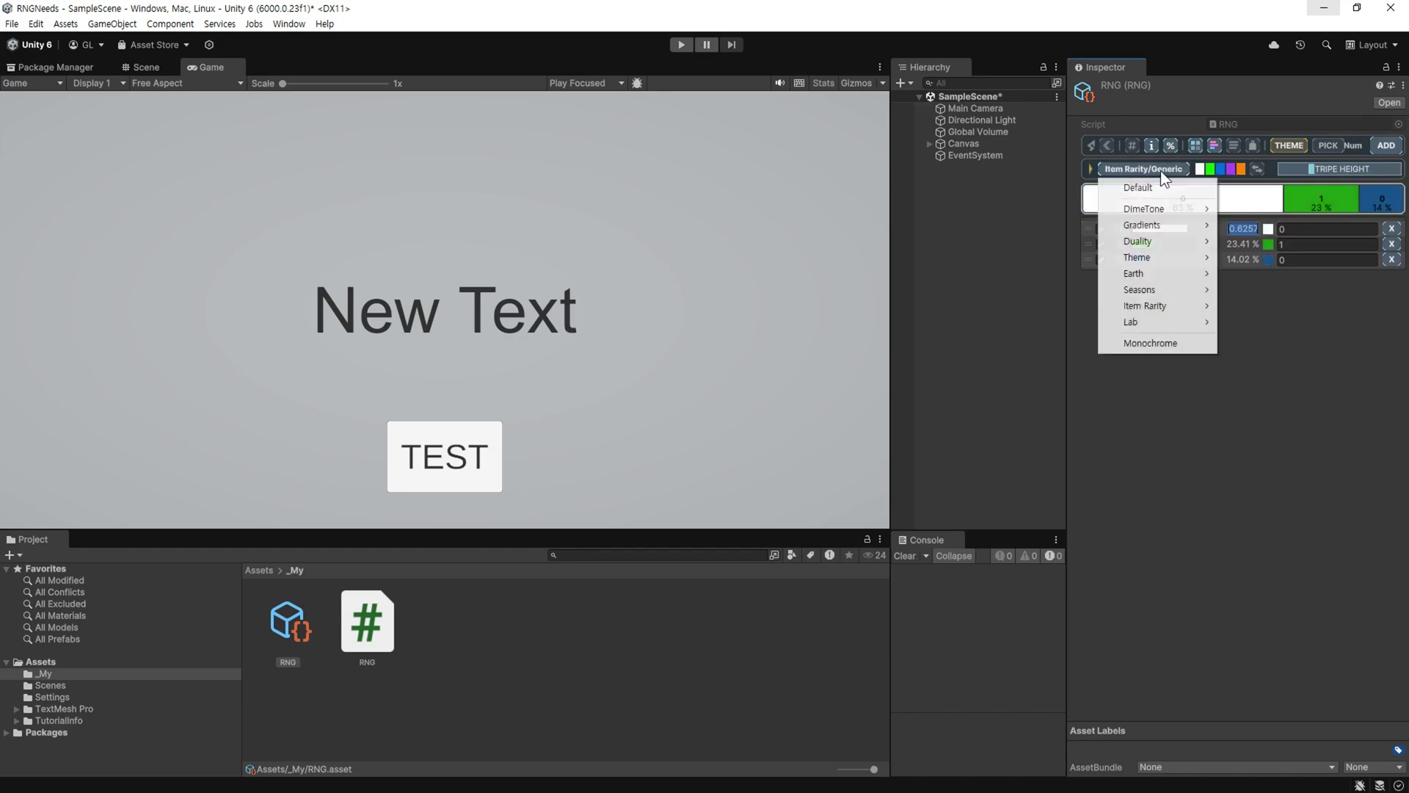
Return the bar to the Default theme and create a new GameManager MonoBehaviour script.
{"action": "mouse_move", "coordinate": [1185, 307]}
{"action": "left_click", "coordinate": [1269, 320]}
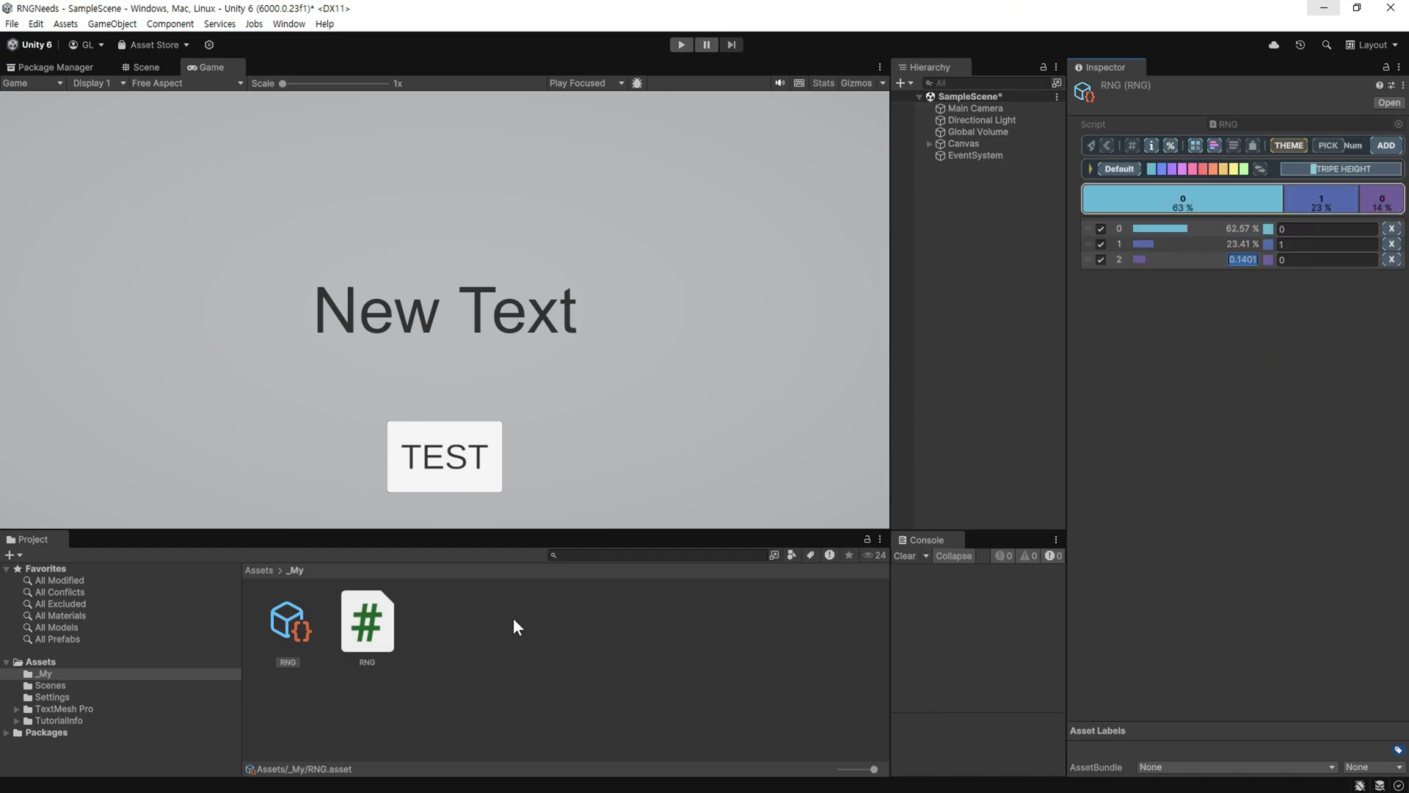
{"action": "right_click", "coordinate": [489, 624]}
{"action": "mouse_move", "coordinate": [624, 209]}
{"action": "mouse_move", "coordinate": [800, 358]}
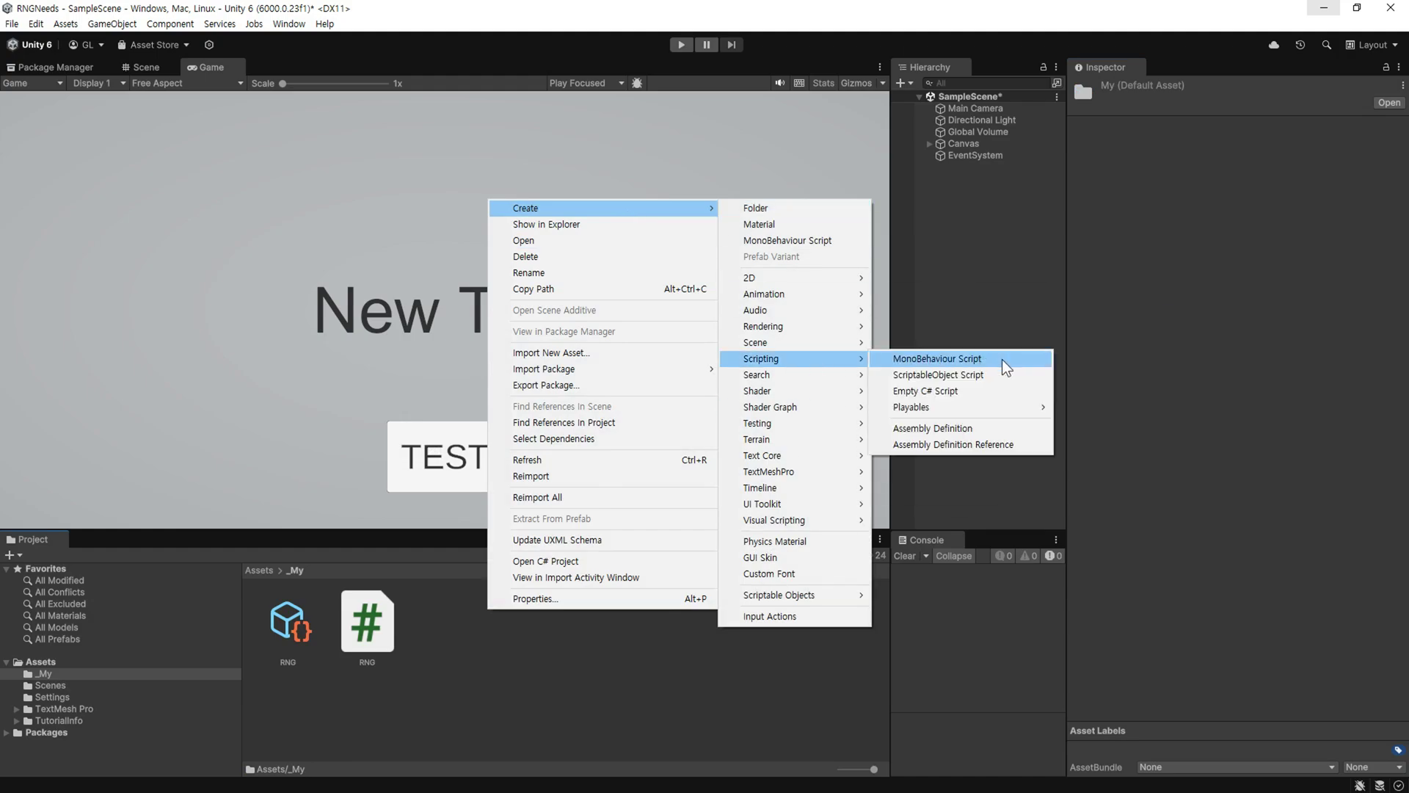
{"action": "left_click", "coordinate": [1002, 359]}
{"action": "type", "text": "GameManager"}
Add an empty object named Manager and attach the GameManager script to it.
{"action": "right_click", "coordinate": [952, 214]}
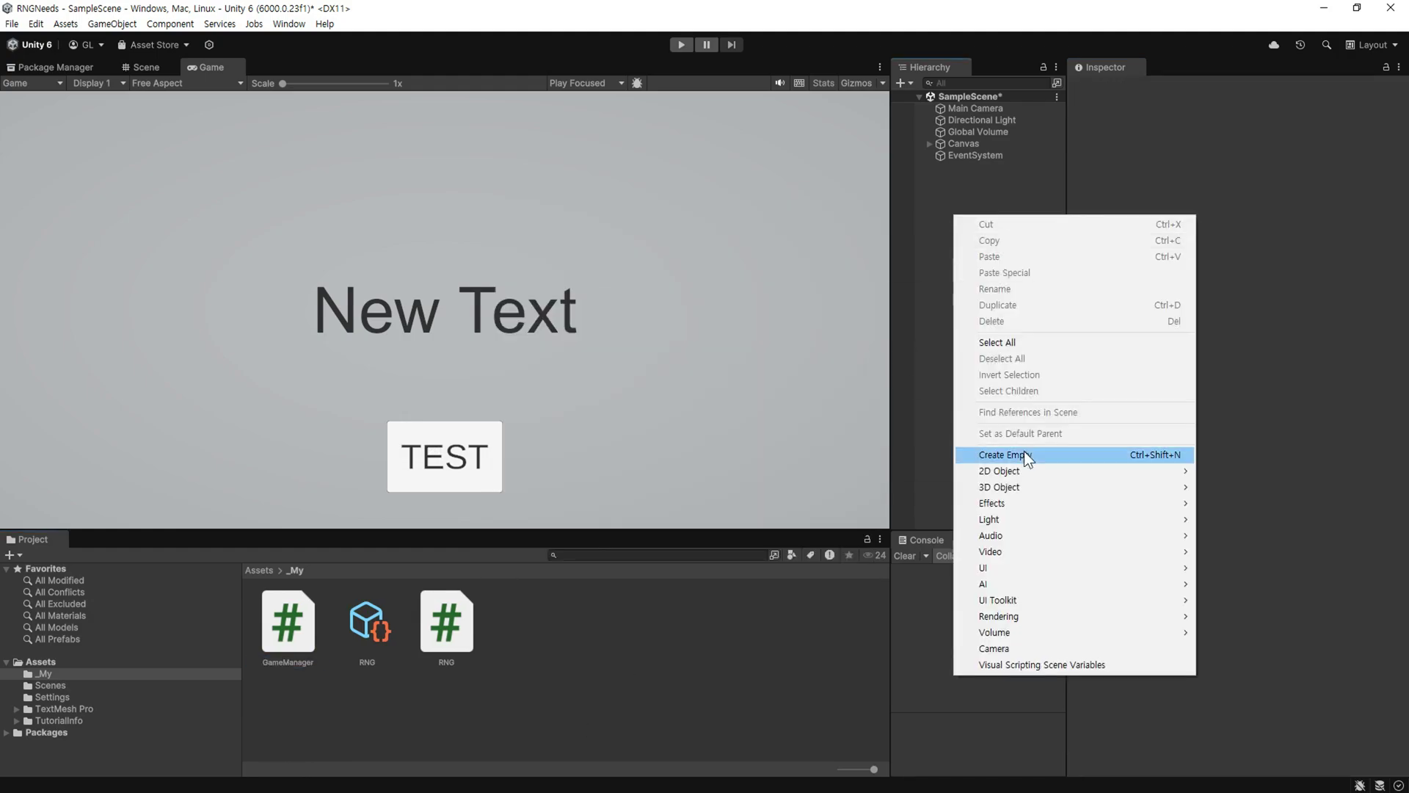
{"action": "left_click", "coordinate": [1024, 450]}
{"action": "type", "text": "Manager"}
{"action": "key", "text": "Return"}
{"action": "left_click_drag", "start_coordinate": [301, 628], "coordinate": [966, 166]}
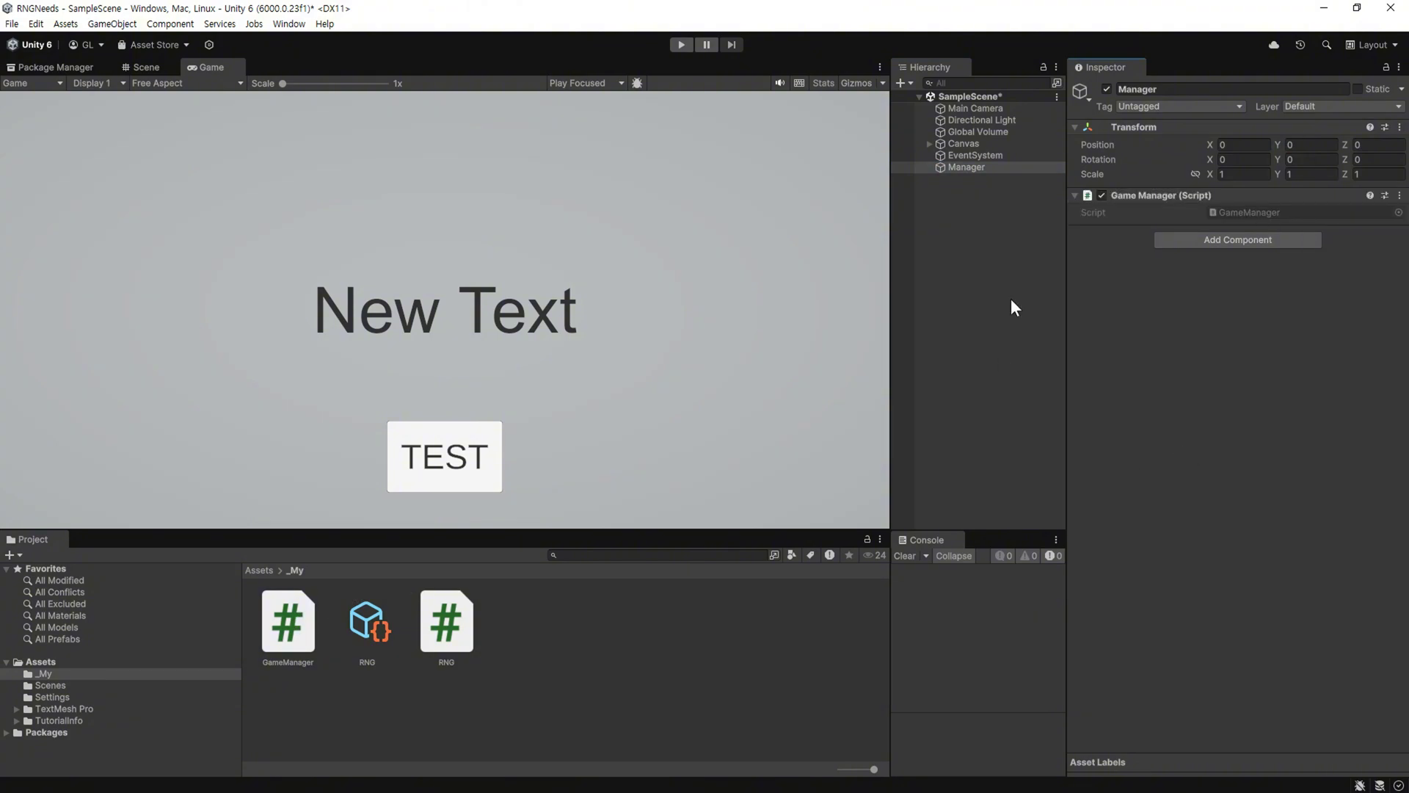
{"action": "left_click_drag", "start_coordinate": [218, 482], "coordinate": [209, 210]}
Replace the template code with 'public Text valText;' and 'public RNG rng;' fields.
{"action": "key", "text": "BackSpace"}
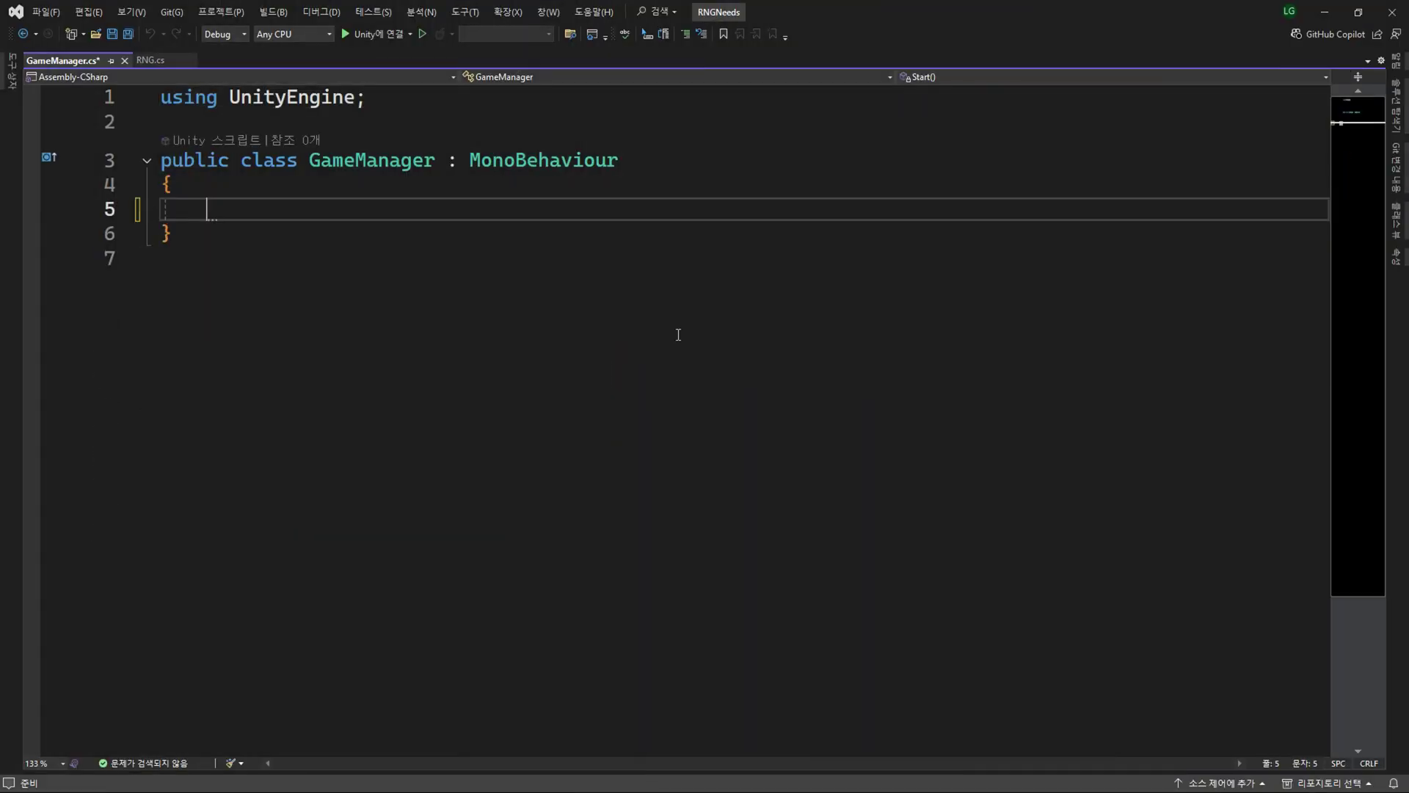
{"action": "type", "text": "public Text"}
{"action": "key", "text": "Tab"}
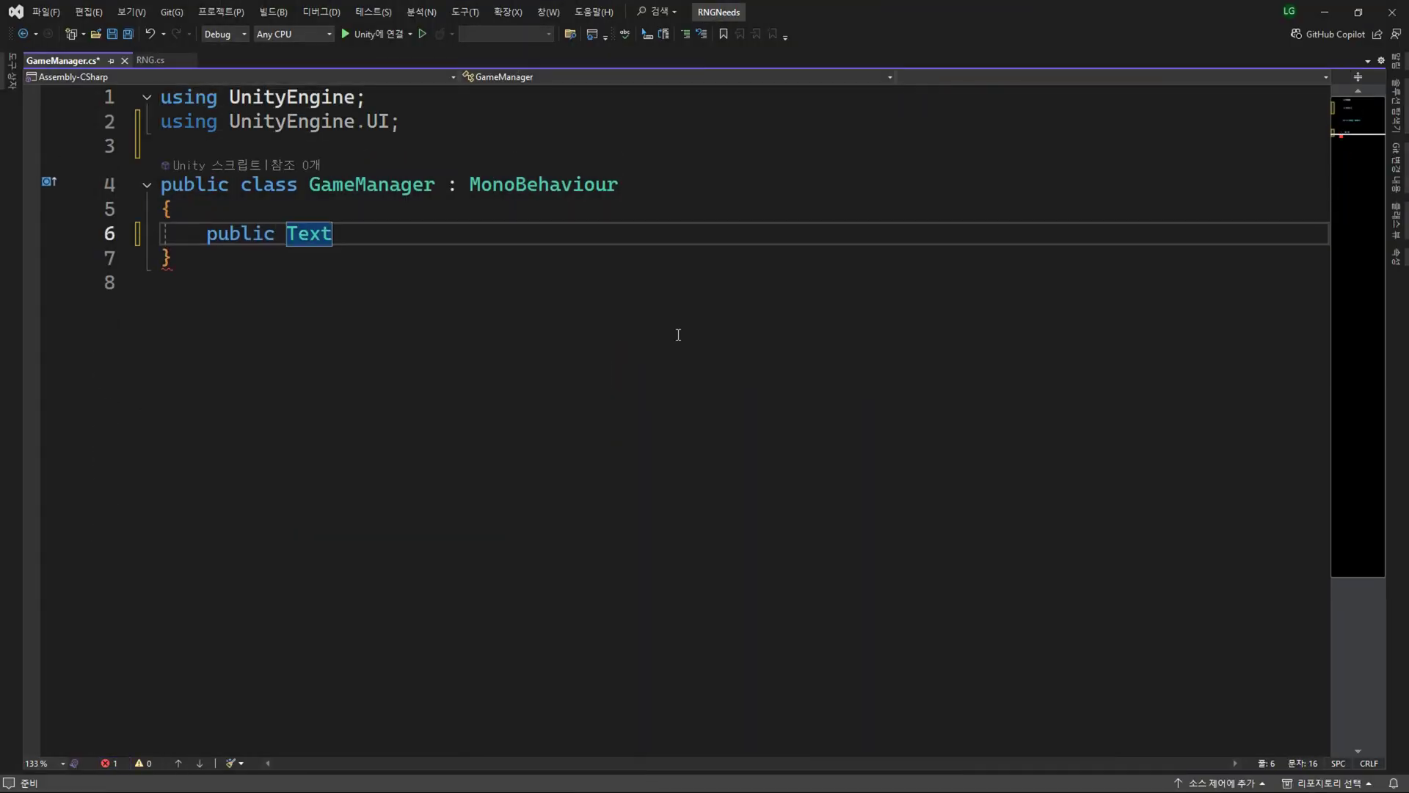
{"action": "type", "text": " valText;"}
{"action": "key", "text": "Return"}
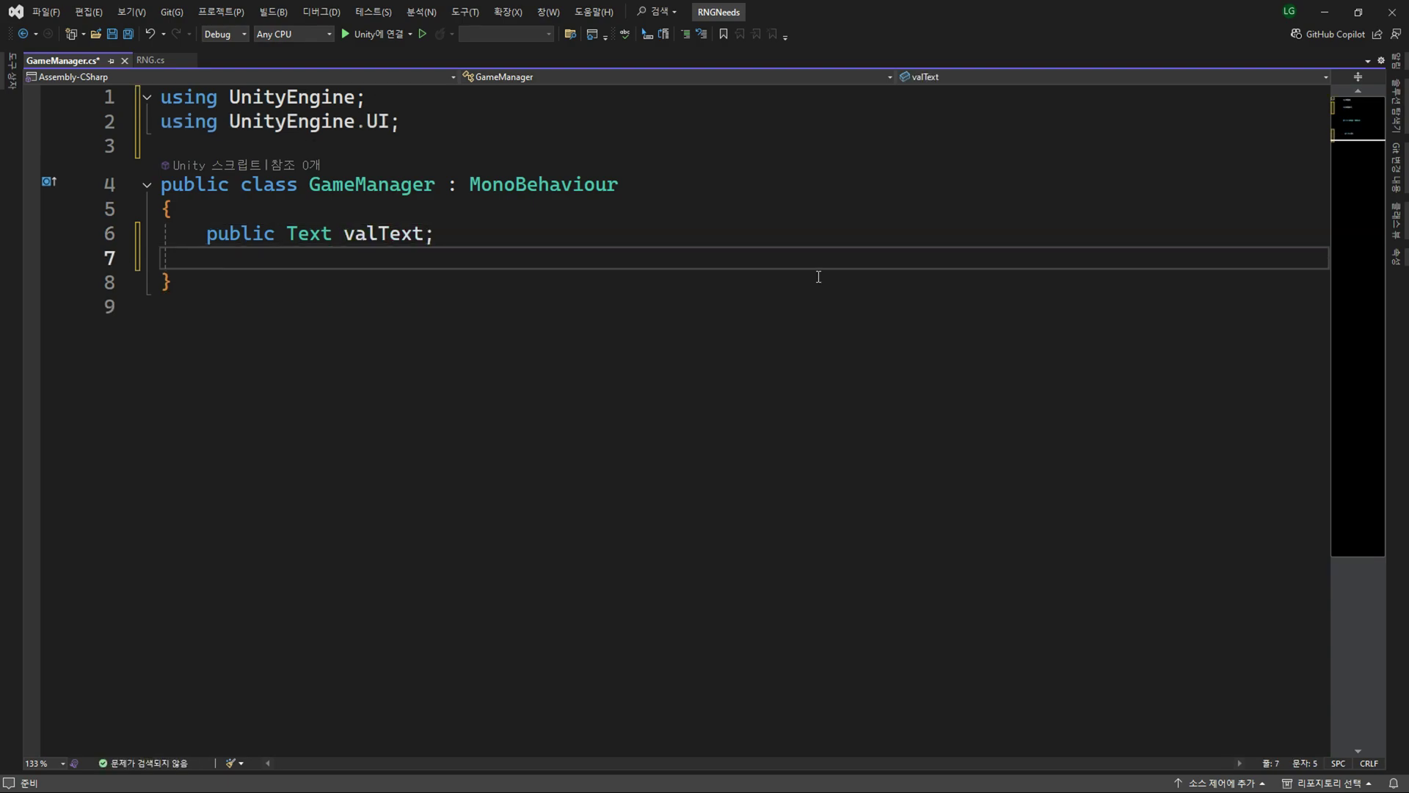
{"action": "type", "text": "public RNG "}
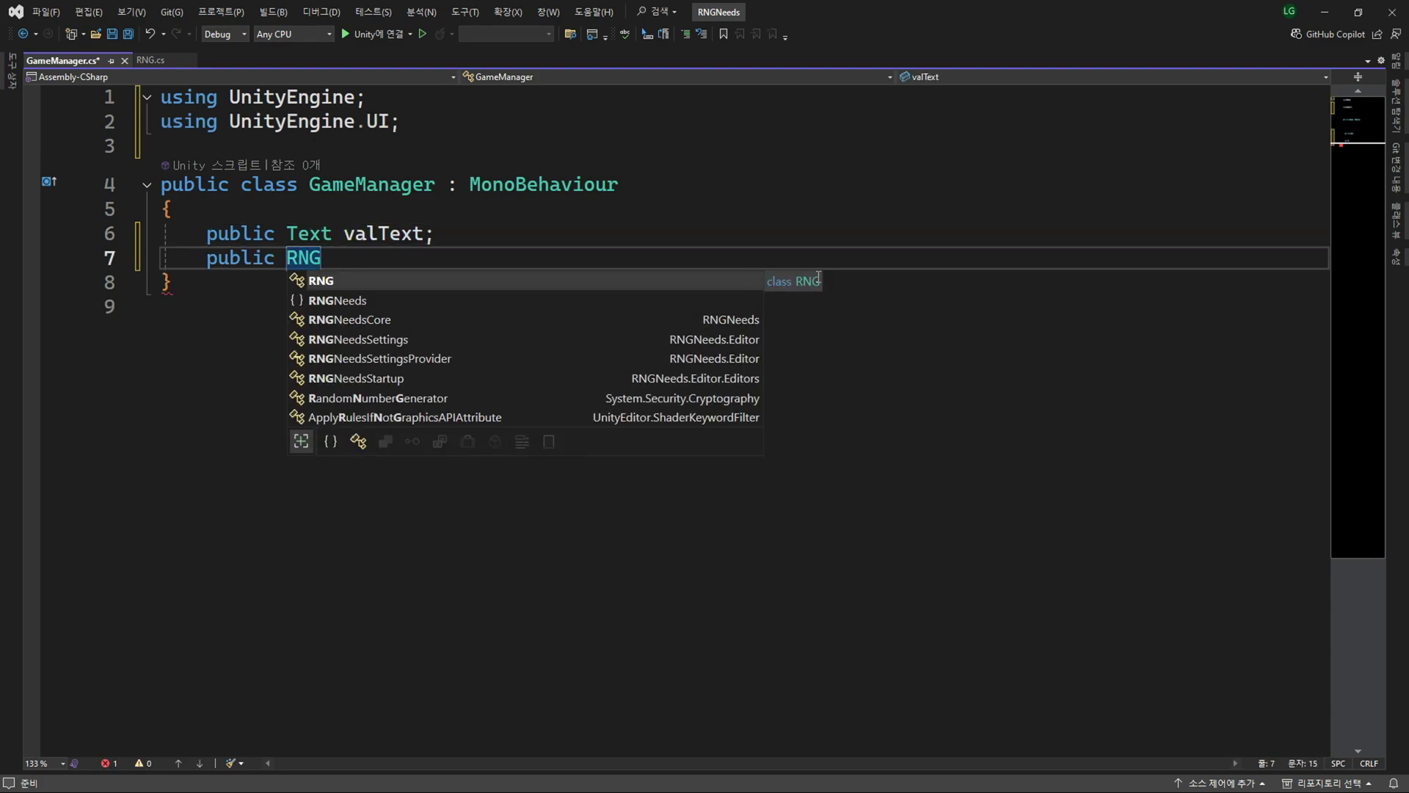
{"action": "type", "text": "rng;"}
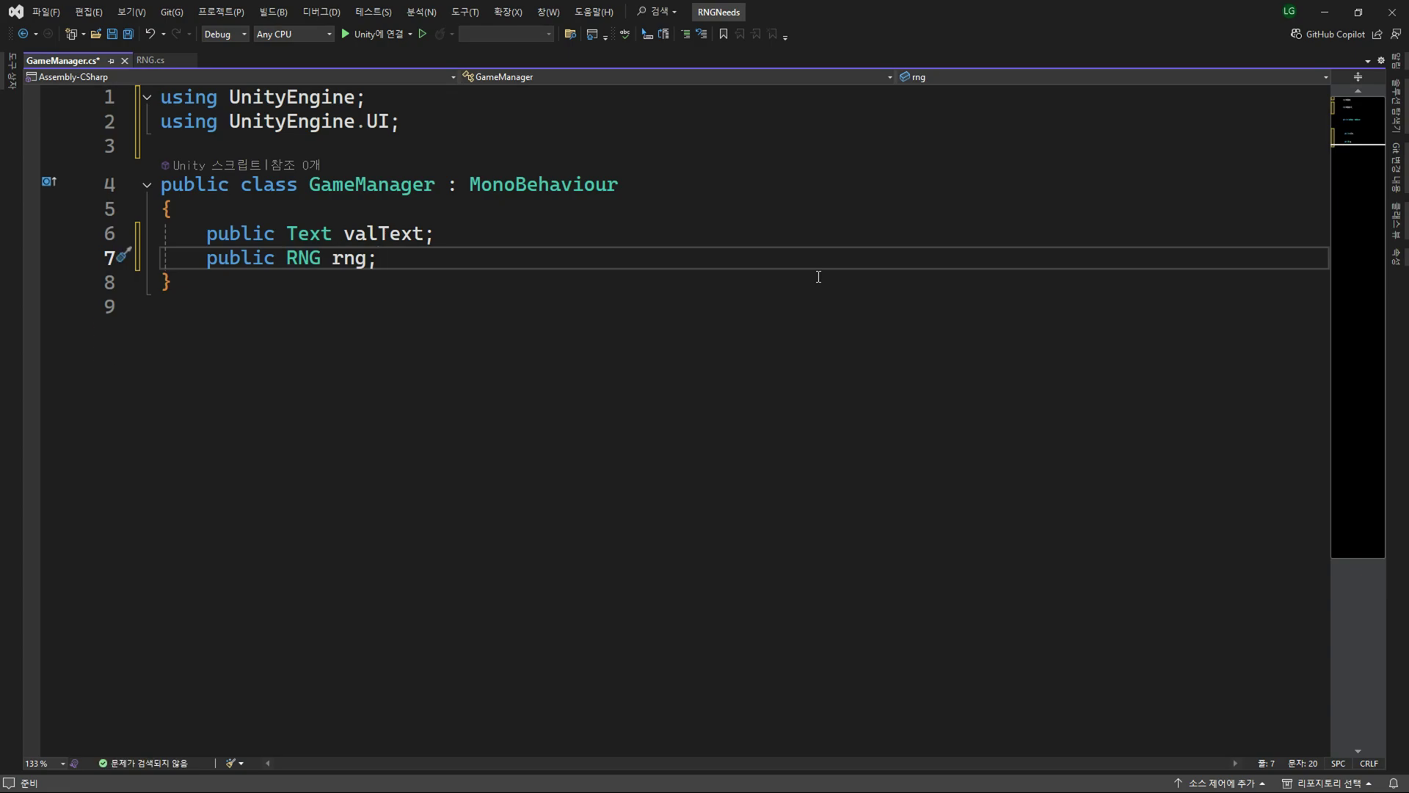
Add a TestBTN() method storing rng.ReturnVal() in val and showing it via valText.text.
{"action": "key", "text": "Return"}
{"action": "key", "text": "Return"}
{"action": "type", "text": "public void "}
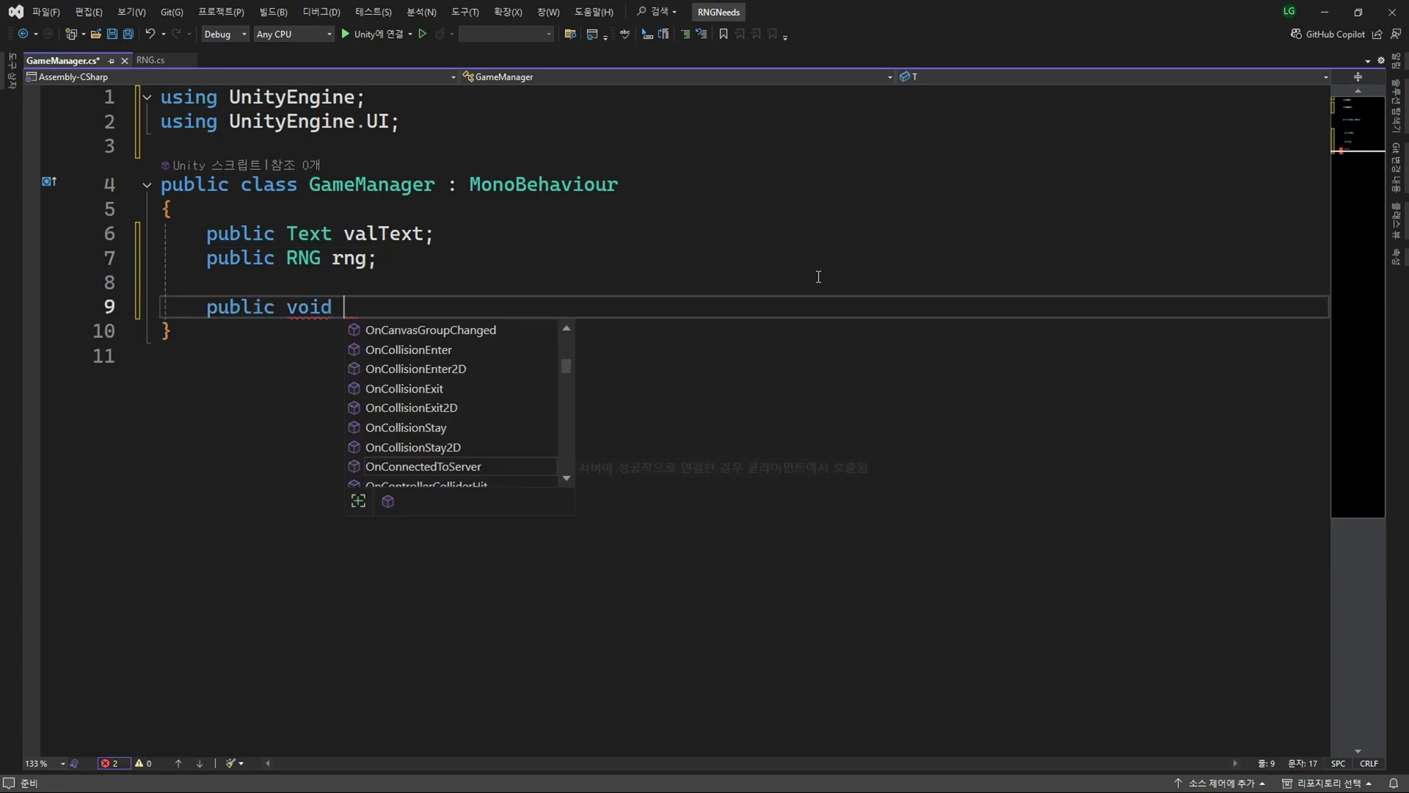
{"action": "type", "text": "TestBTN"}
{"action": "key", "text": "Tab"}
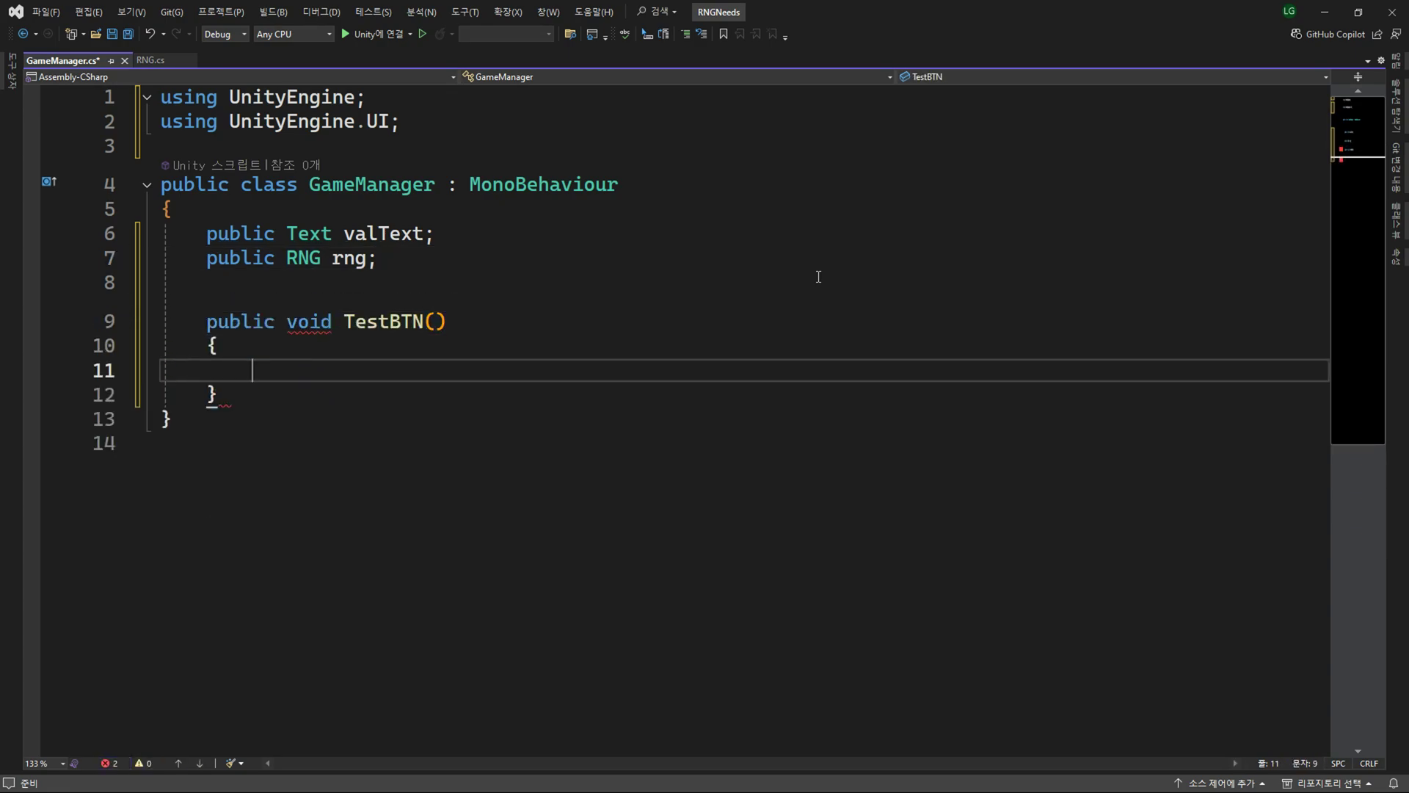
{"action": "type", "text": "in"}
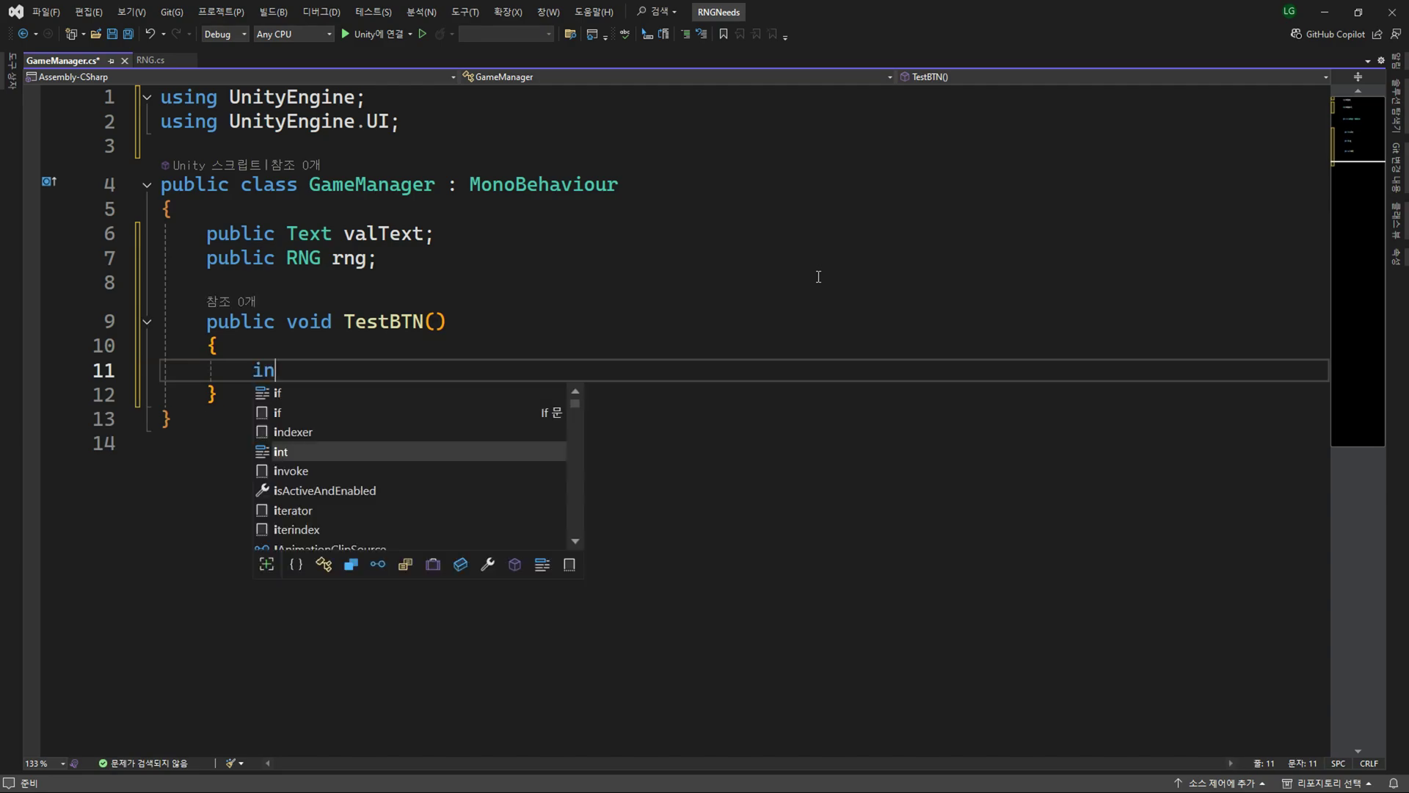
{"action": "type", "text": "t val ="}
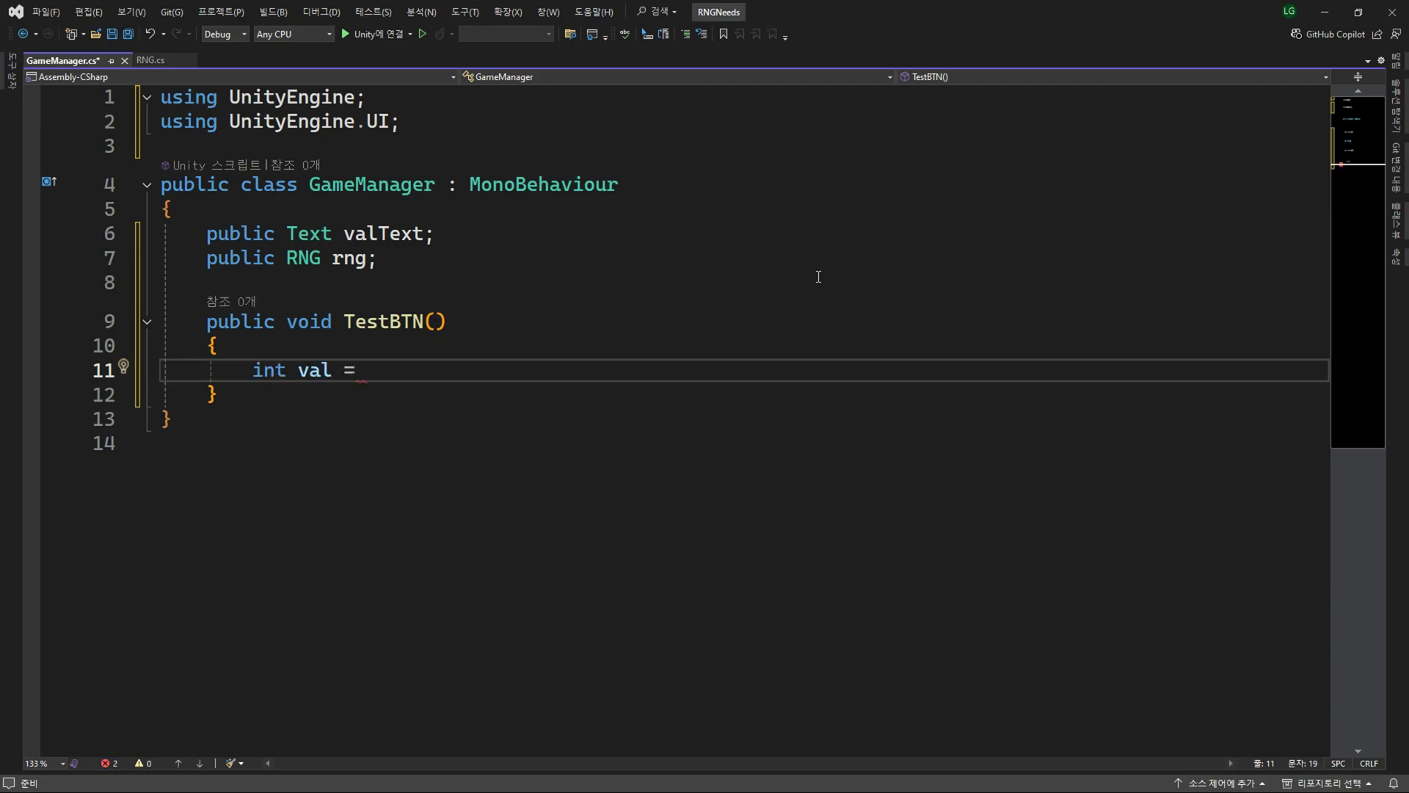
{"action": "type", "text": "rng."}
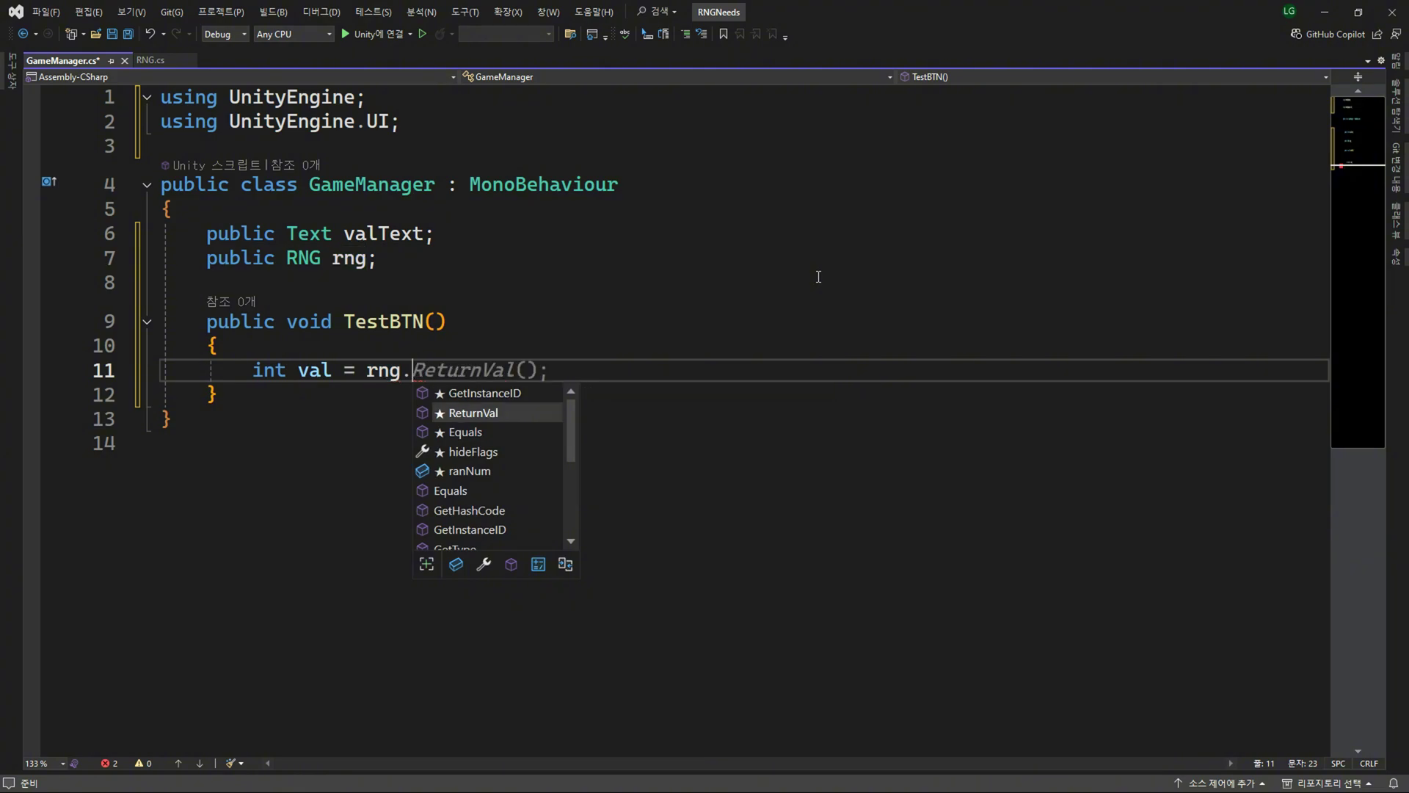
{"action": "type", "text": "();"}
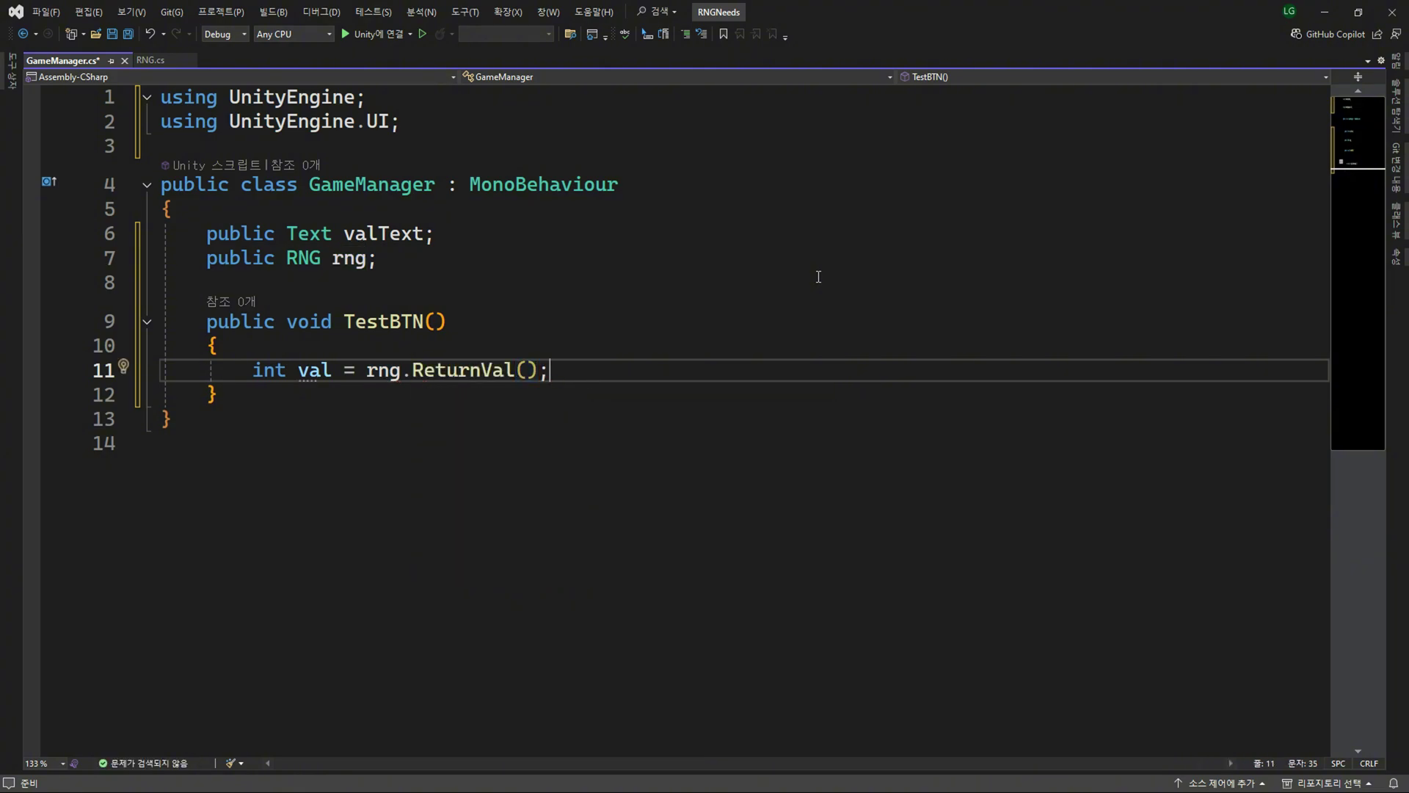
{"action": "key", "text": "Return"}
{"action": "type", "text": "valText."}
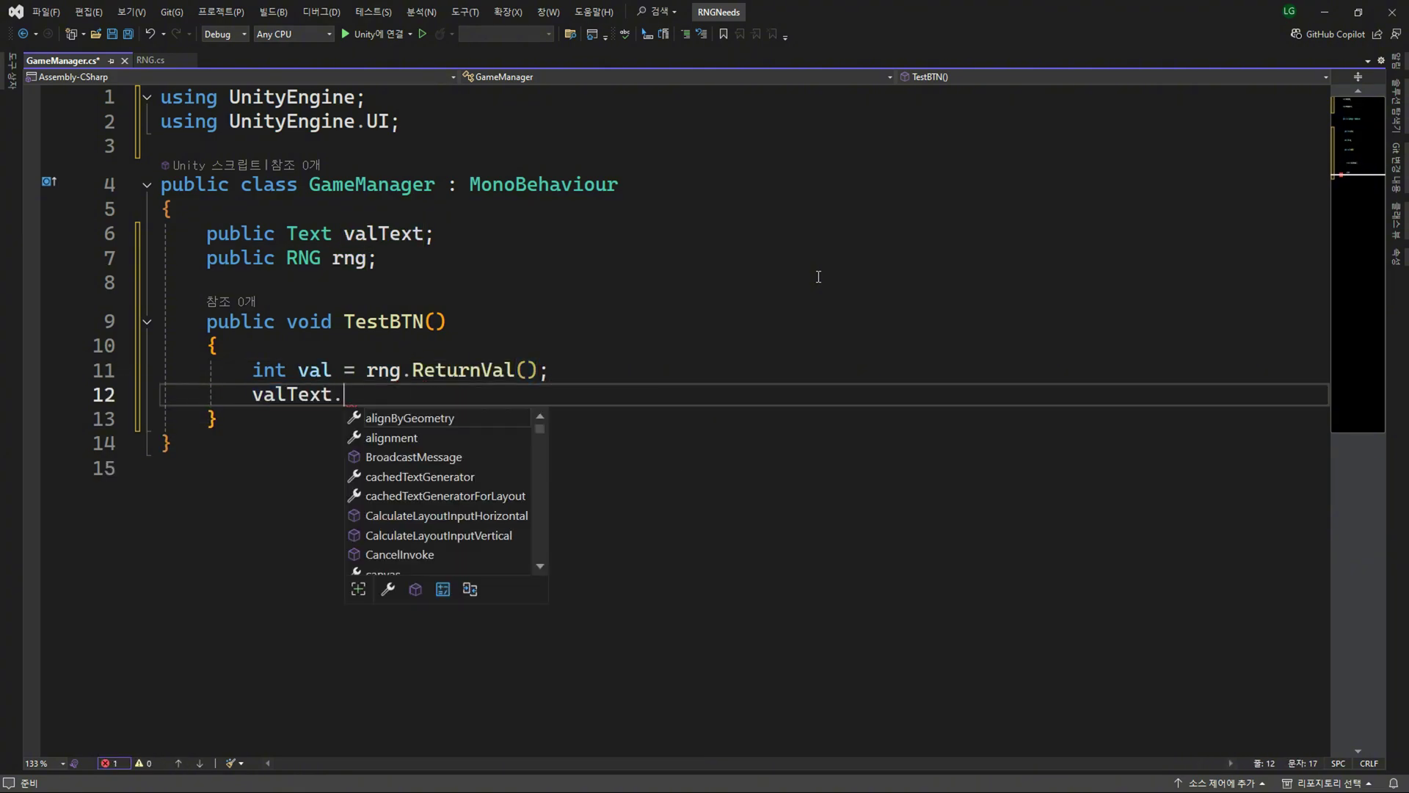
{"action": "type", "text": "t"}
{"action": "key", "text": "Tab"}
{"action": "type", "text": "= va"}
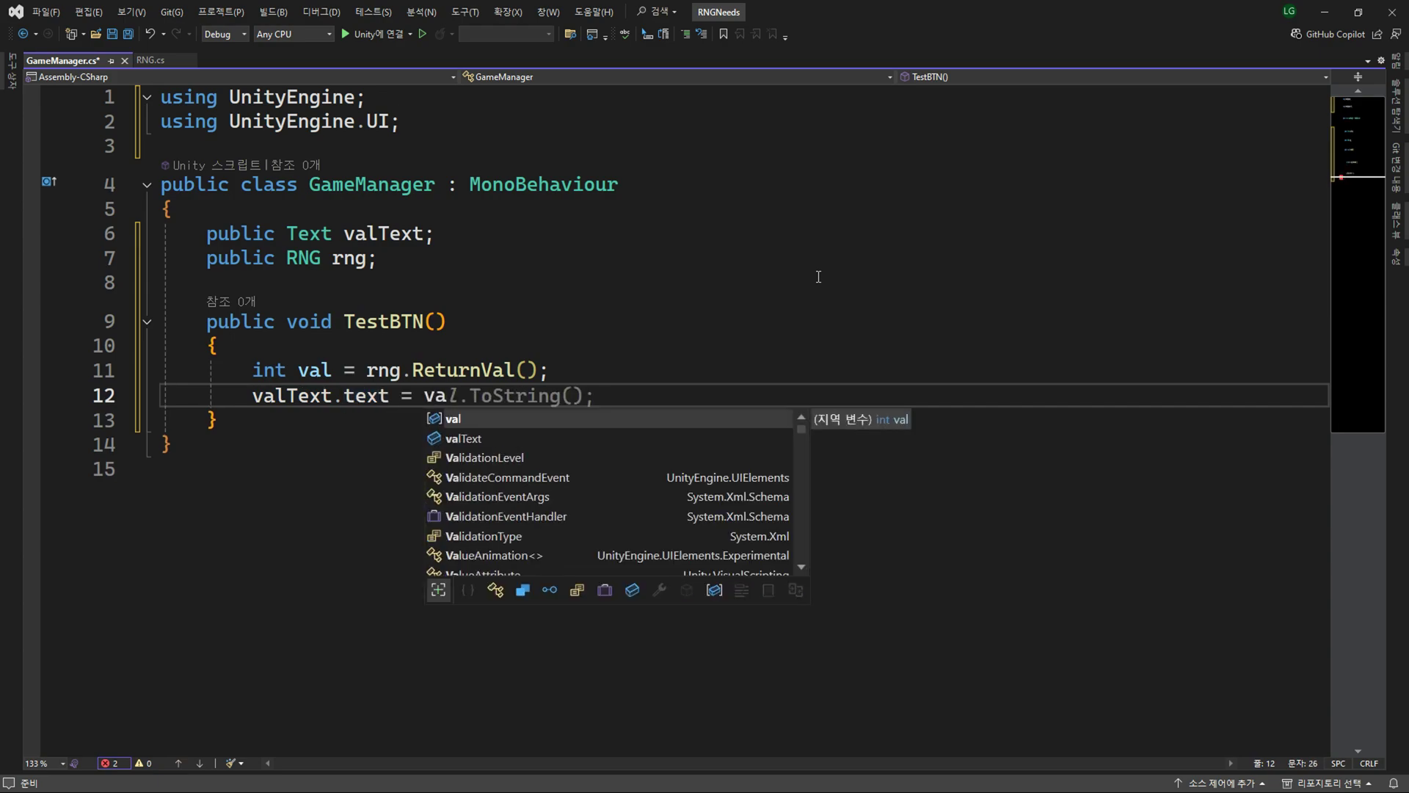
{"action": "key", "text": "Tab"}
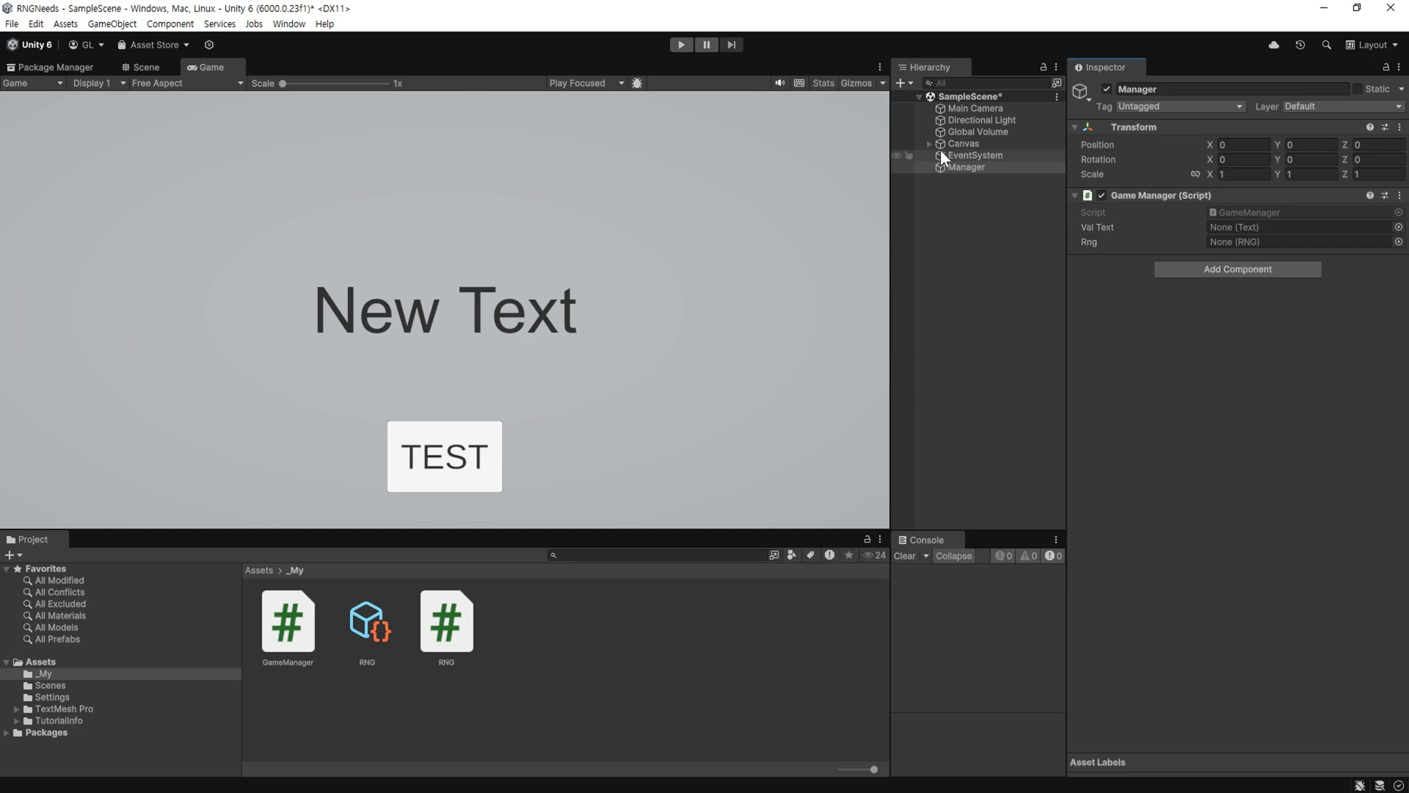
Assign Text (Legacy) to Manager's Val Text field and the RNG asset to its Rng field.
{"action": "left_click", "coordinate": [930, 143]}
{"action": "left_click_drag", "start_coordinate": [976, 156], "coordinate": [1277, 227]}
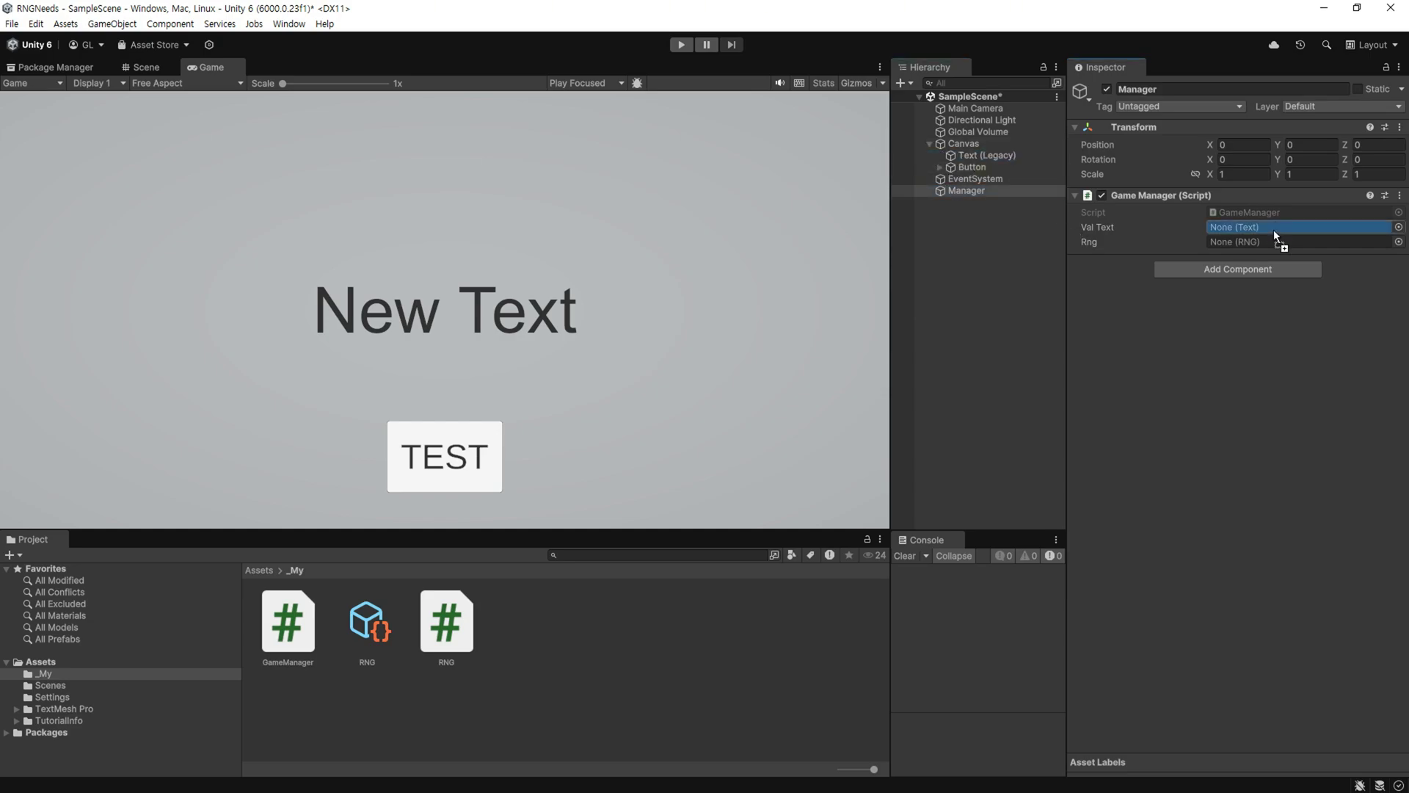
{"action": "left_click", "coordinate": [930, 143]}
{"action": "left_click_drag", "start_coordinate": [367, 642], "coordinate": [376, 636]}
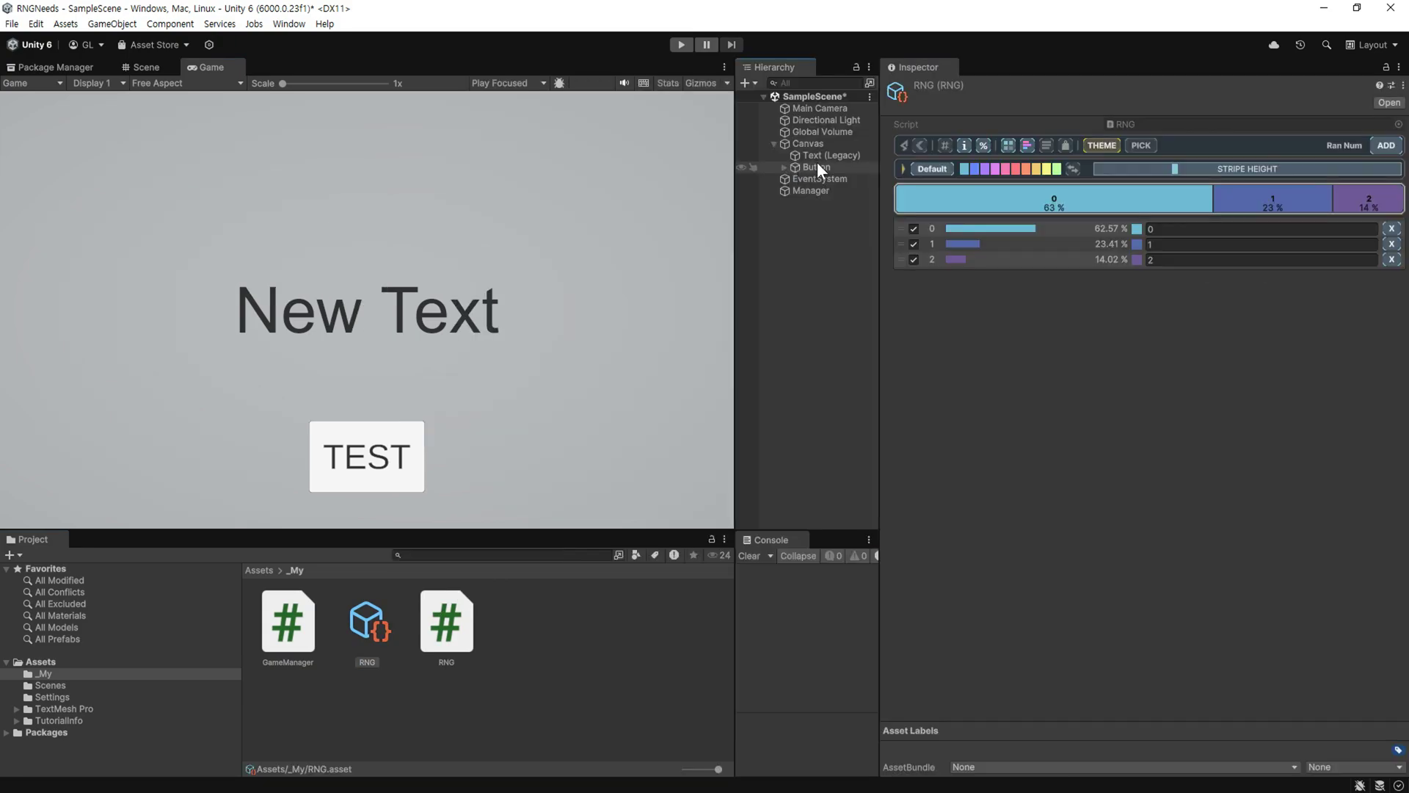
Add a Button On Click entry targeting Manager that calls GameManager.TestBTN().
{"action": "scroll", "coordinate": [1247, 440], "scroll_direction": "down", "scroll_amount": 5}
{"action": "left_click", "coordinate": [1358, 381]}
{"action": "mouse_move", "coordinate": [811, 190]}
{"action": "left_mouse_down"}
{"action": "mouse_move", "coordinate": [833, 226]}
{"action": "mouse_move", "coordinate": [1027, 359]}
{"action": "left_mouse_up"}
{"action": "left_click", "coordinate": [1126, 351]}
{"action": "mouse_move", "coordinate": [1143, 412]}
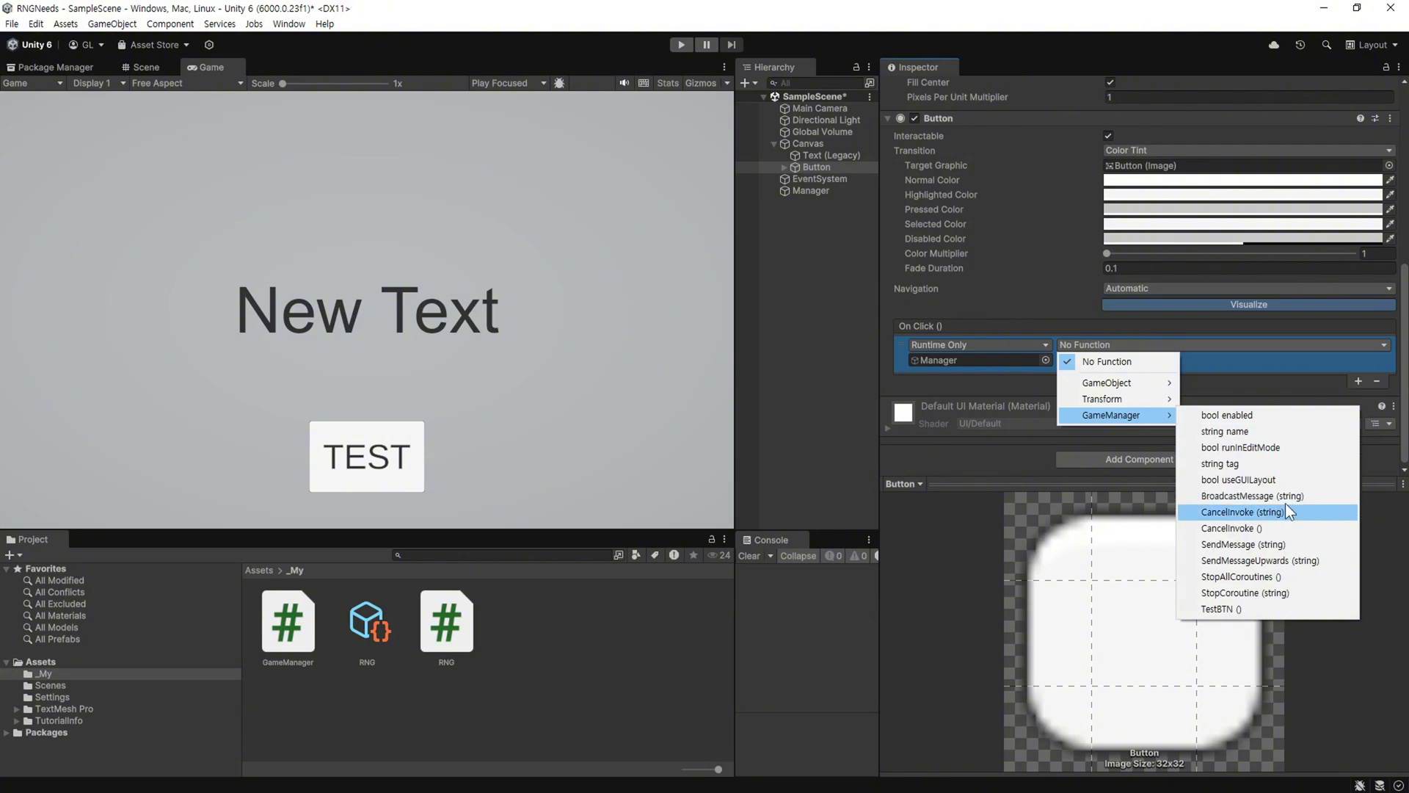
{"action": "left_click", "coordinate": [1220, 608]}
{"action": "left_click", "coordinate": [863, 281]}
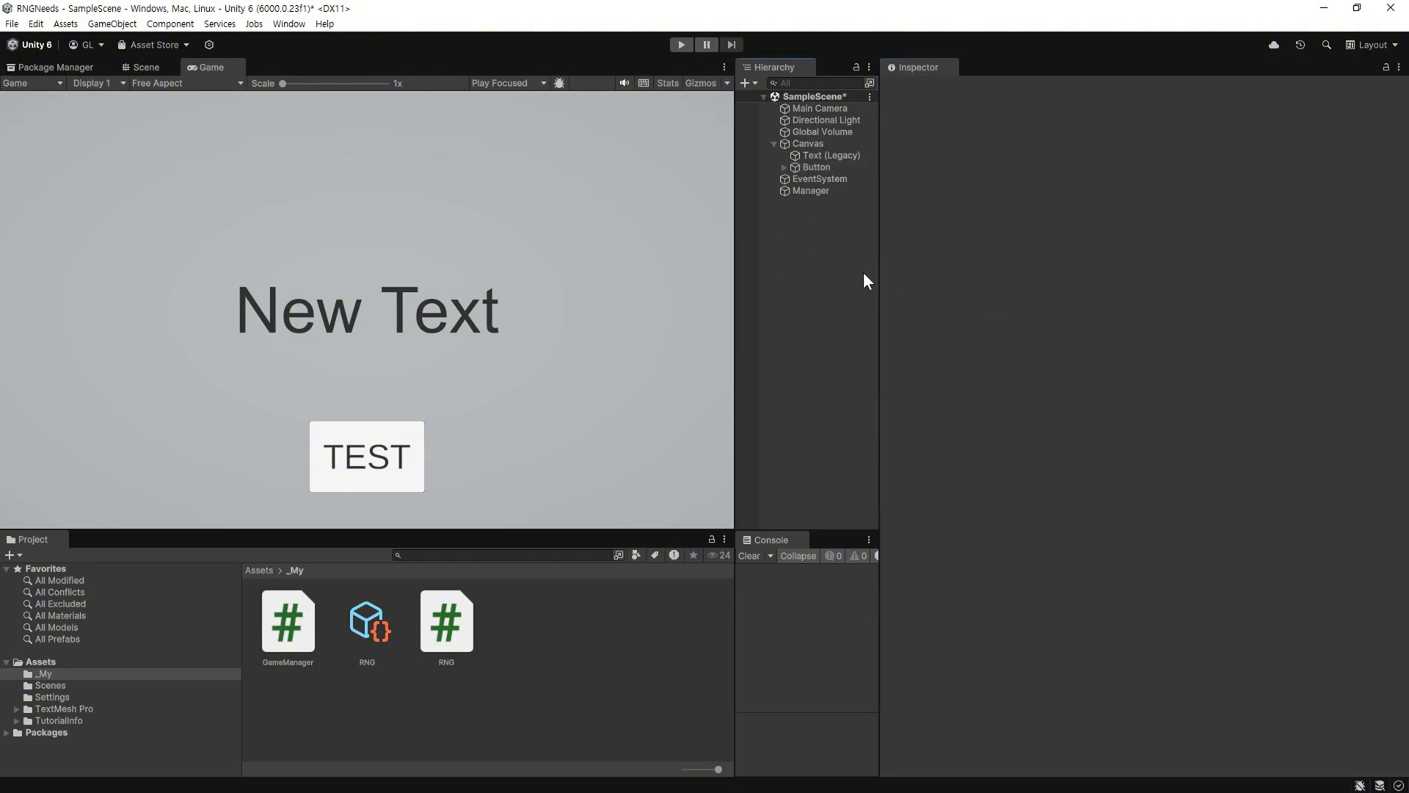
Select the RNG asset, enter Play mode, and press TEST eight times to draw numbers.
{"action": "left_click", "coordinate": [371, 629]}
{"action": "key", "text": "ctrl+p"}
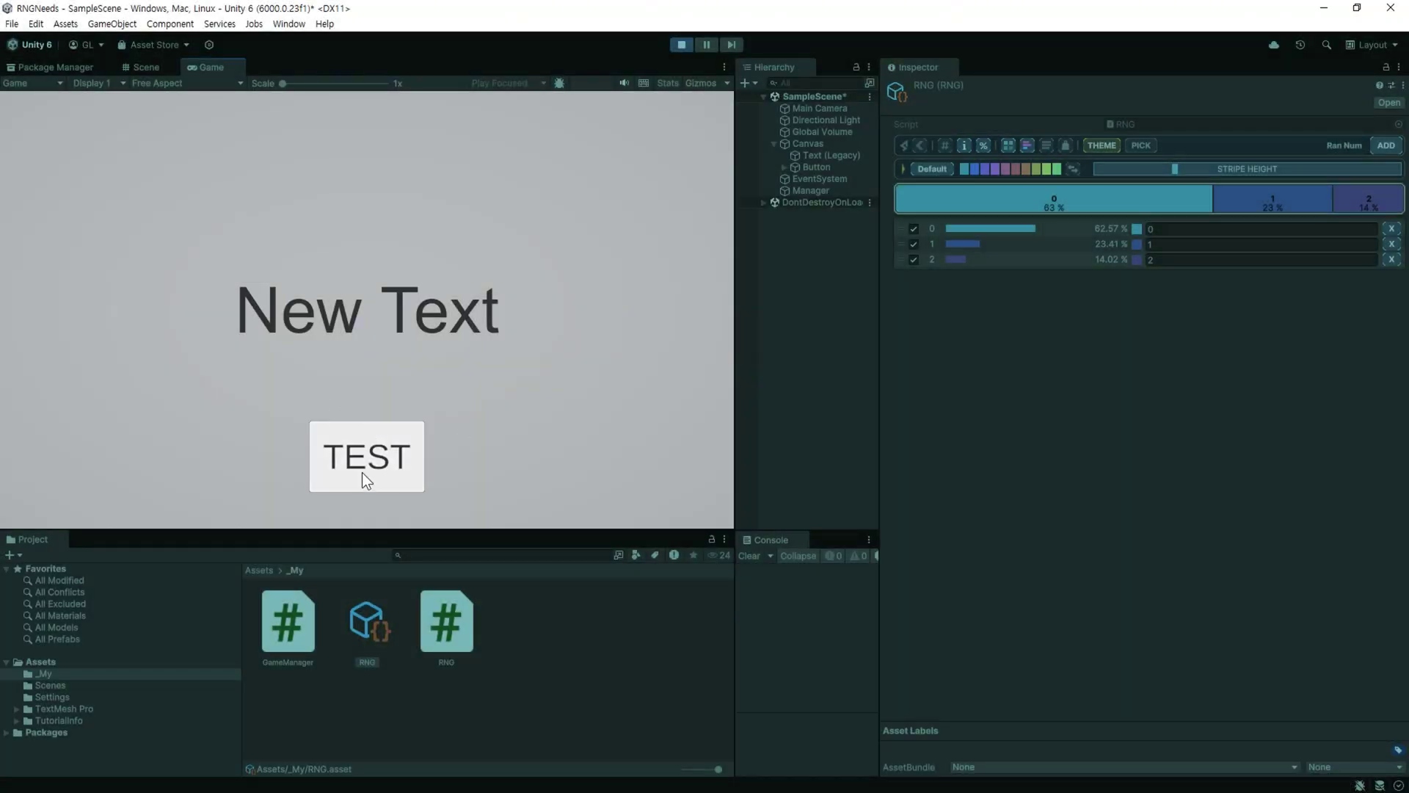
{"action": "left_click", "coordinate": [378, 460]}
{"action": "left_click", "coordinate": [373, 460]}
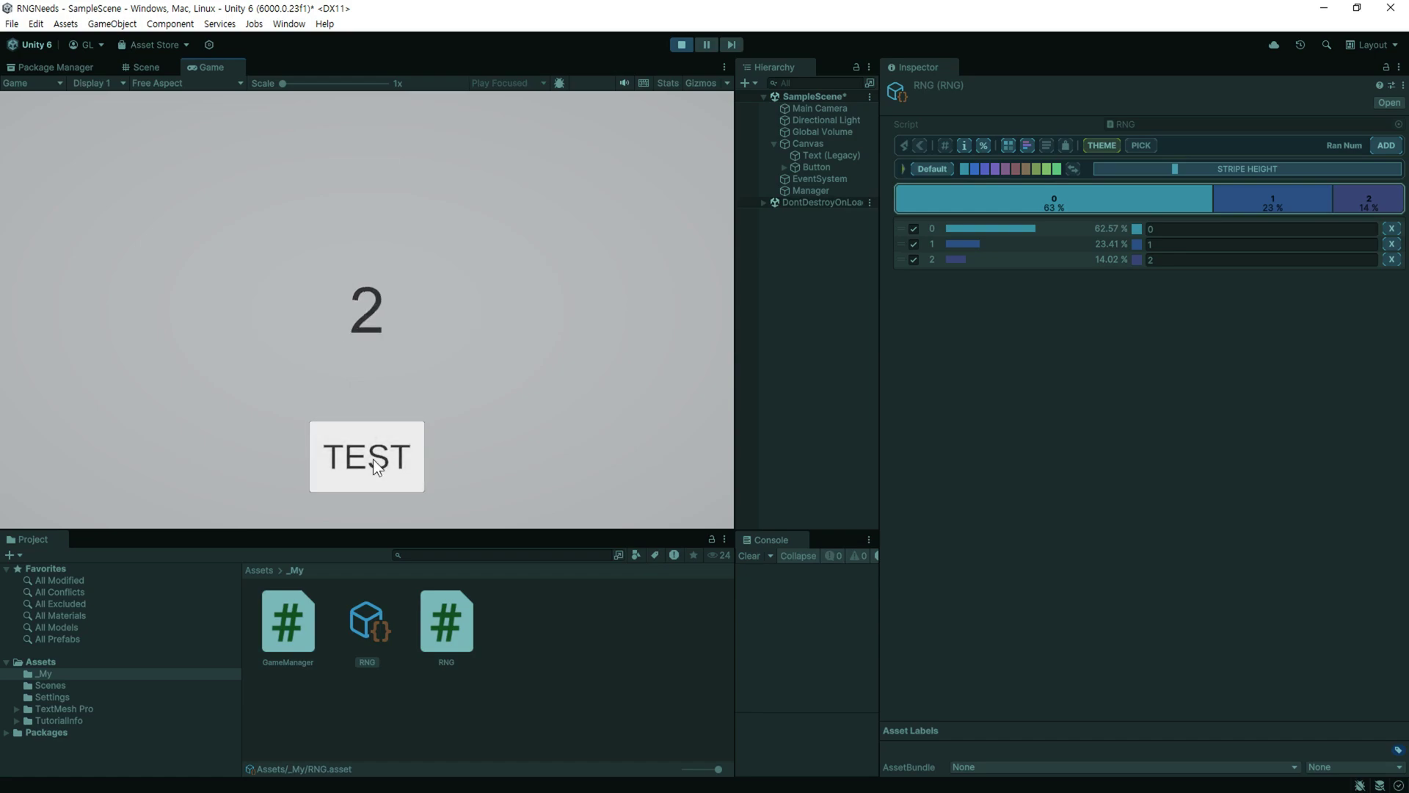
{"action": "left_click", "coordinate": [373, 460]}
{"action": "left_click", "coordinate": [373, 460]}
{"action": "left_click", "coordinate": [373, 459]}
{"action": "left_click", "coordinate": [373, 460]}
{"action": "left_click", "coordinate": [373, 460]}
{"action": "left_click", "coordinate": [373, 459]}
Add two list entries, rebalance the weights, and give them values 3 and 4.
{"action": "left_click", "coordinate": [1386, 145]}
{"action": "left_click", "coordinate": [1387, 145]}
{"action": "left_click_drag", "start_coordinate": [1257, 209], "coordinate": [1172, 199]}
{"action": "left_click_drag", "start_coordinate": [1302, 199], "coordinate": [1340, 198]}
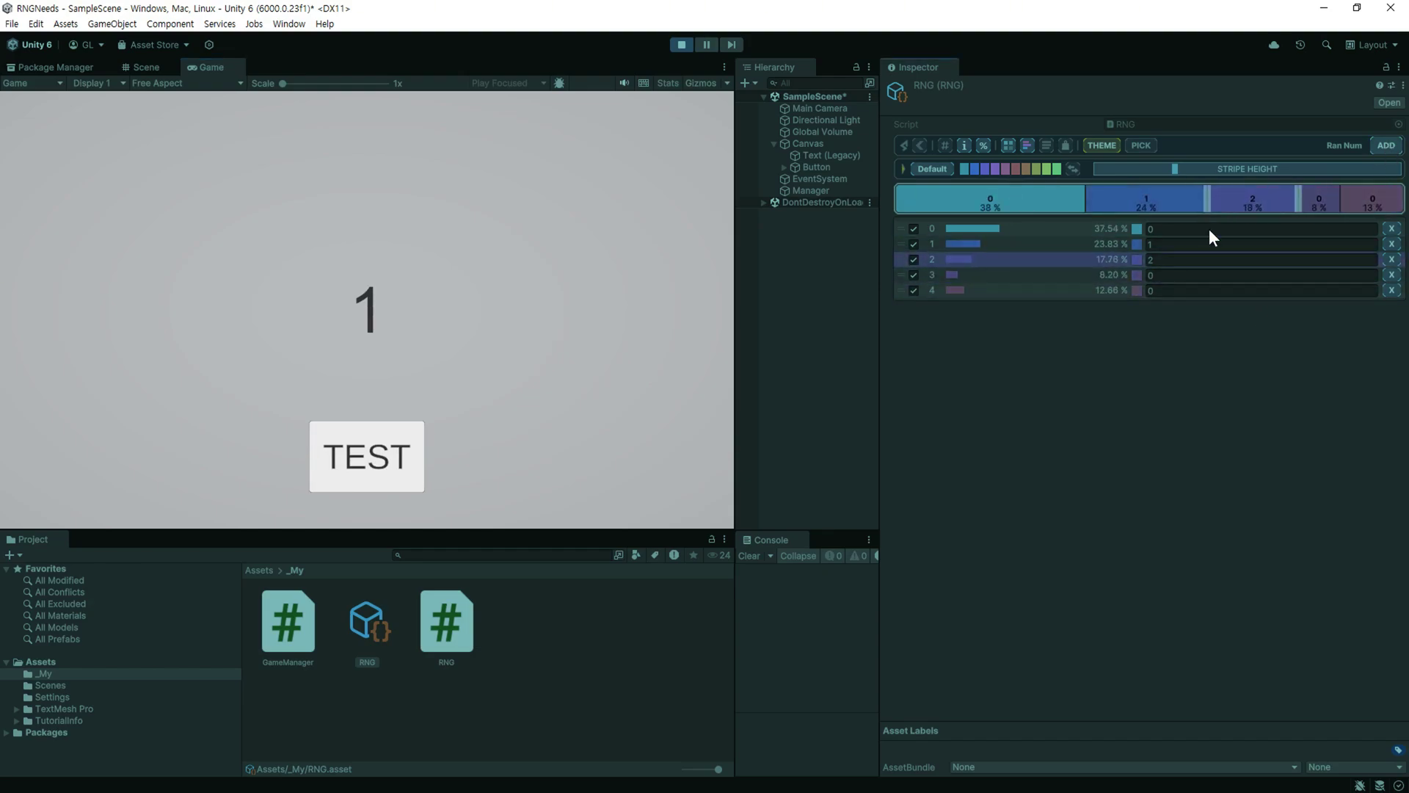
{"action": "left_click", "coordinate": [1174, 275]}
{"action": "type", "text": "3"}
{"action": "left_click", "coordinate": [1168, 289]}
{"action": "type", "text": "4"}
Press TEST six more times to draw from the five-item list.
{"action": "left_click", "coordinate": [364, 461]}
{"action": "left_click", "coordinate": [364, 460]}
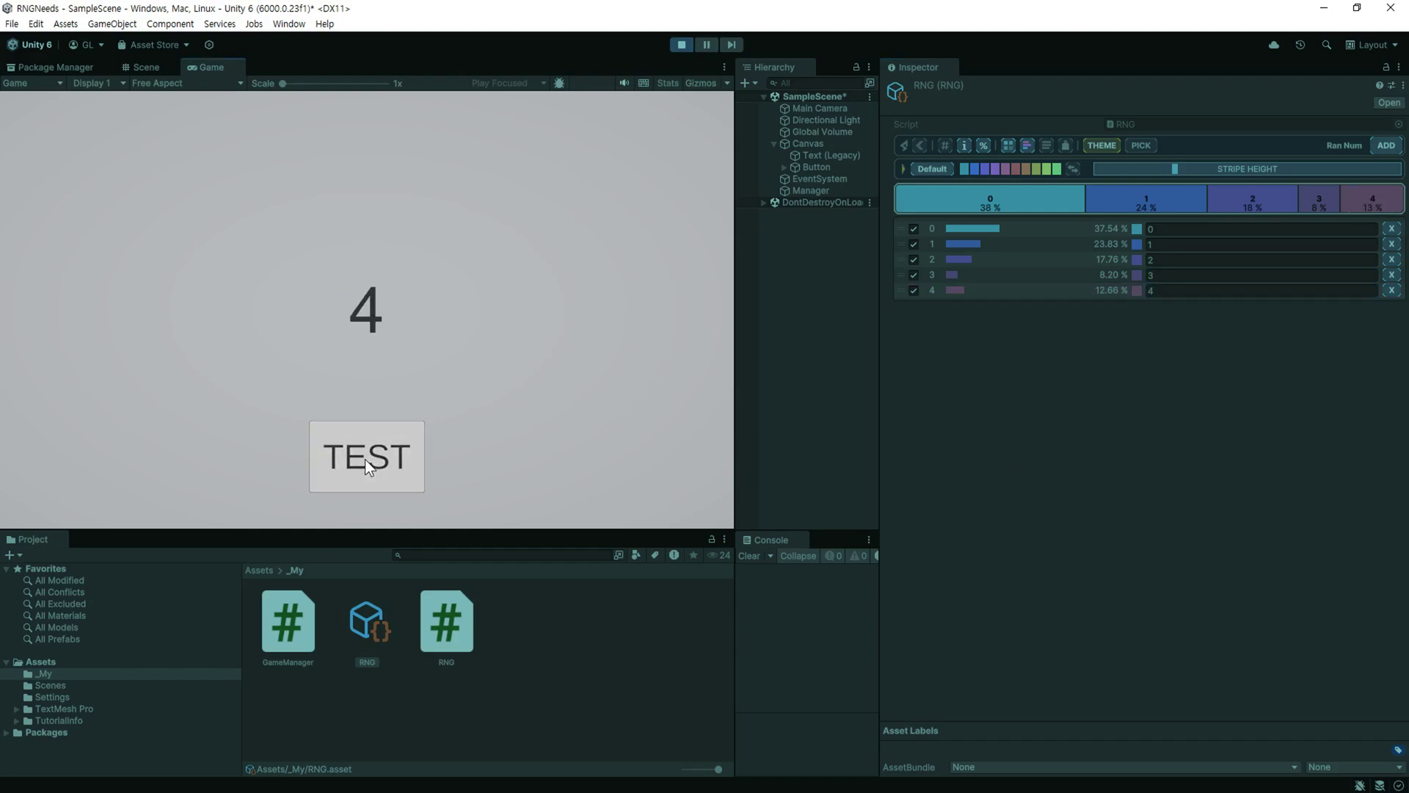
{"action": "left_click", "coordinate": [364, 460]}
{"action": "left_click", "coordinate": [372, 455]}
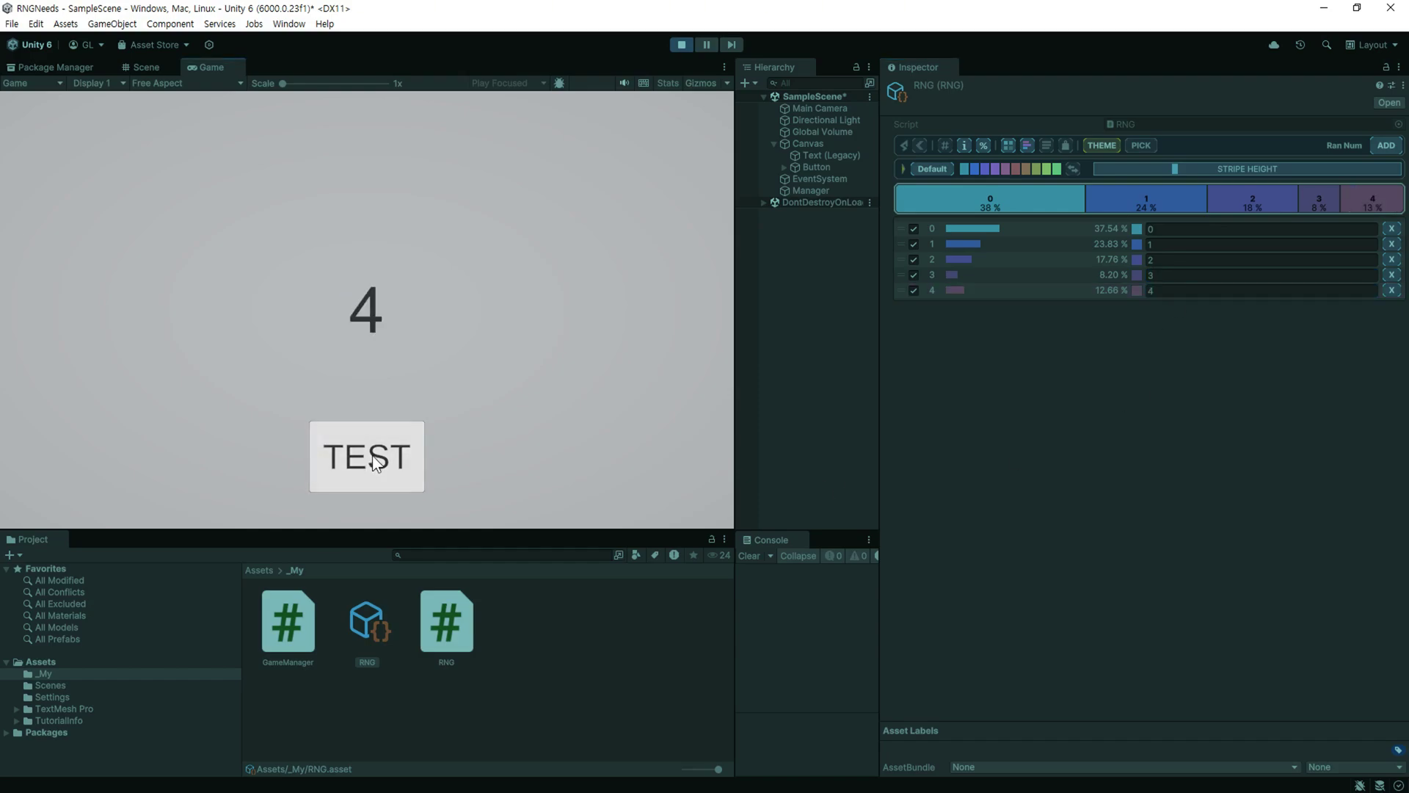
{"action": "left_click", "coordinate": [372, 455]}
{"action": "left_click", "coordinate": [385, 459]}
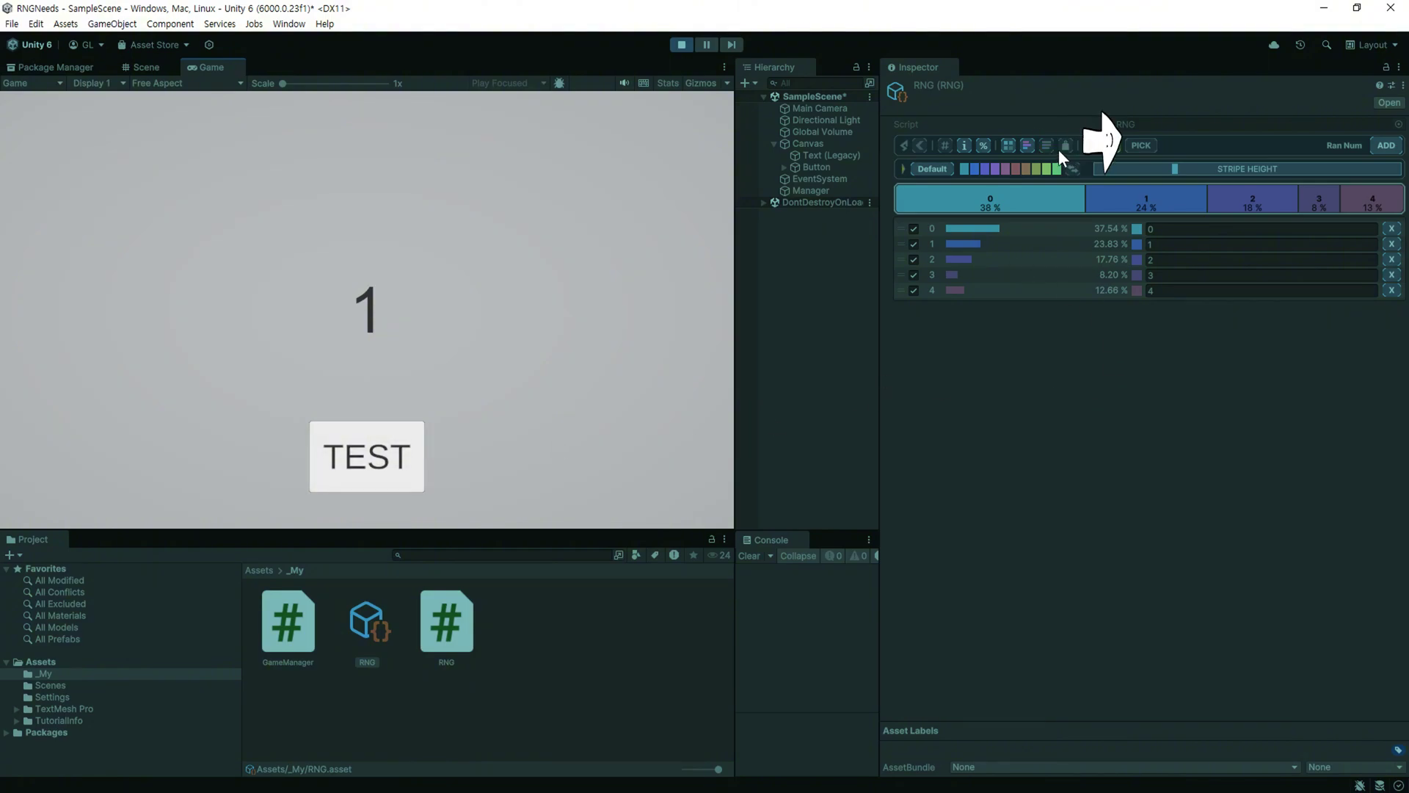
Set the RNG list to pick 2 values, run two preview picks, and clear the Console.
{"action": "left_click", "coordinate": [1142, 147]}
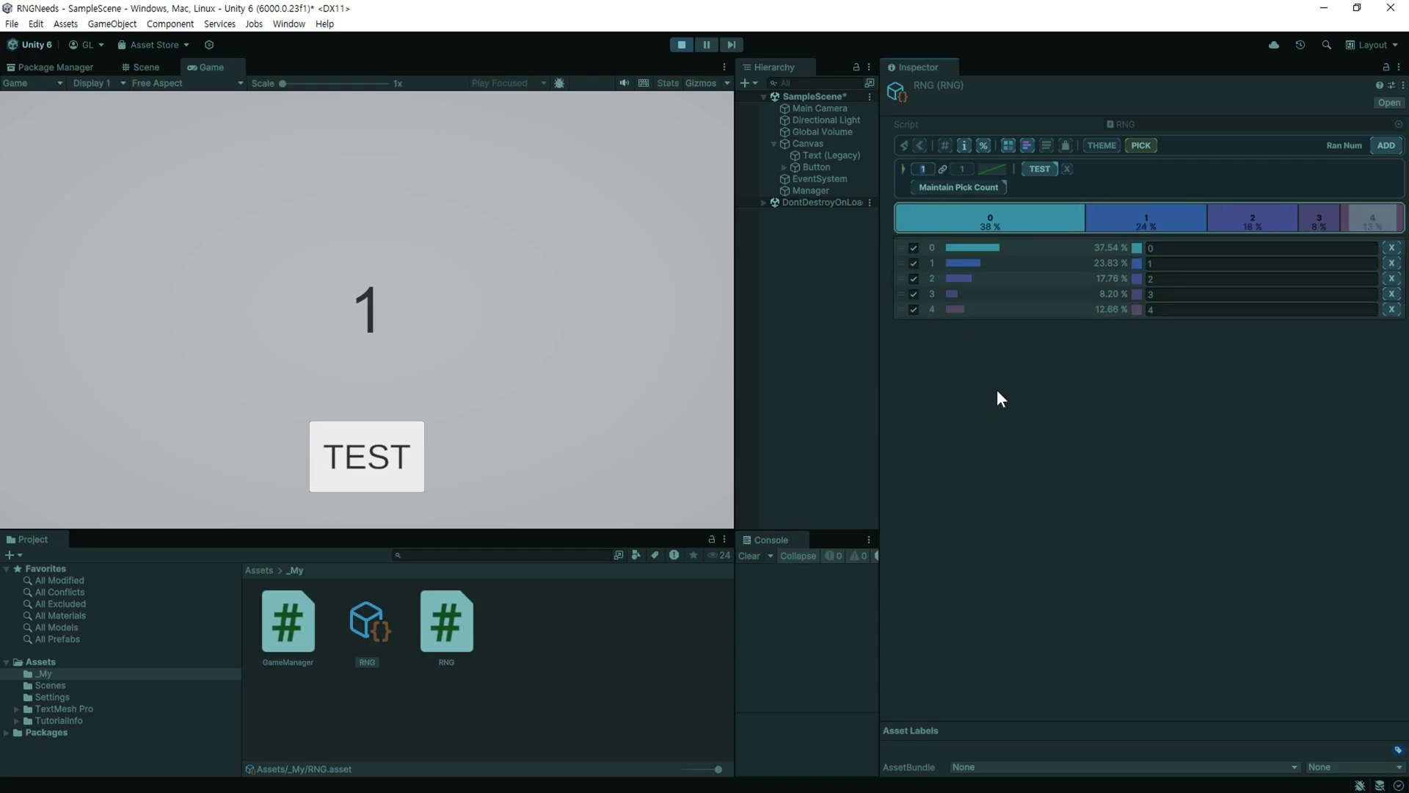
{"action": "left_click", "coordinate": [902, 169]}
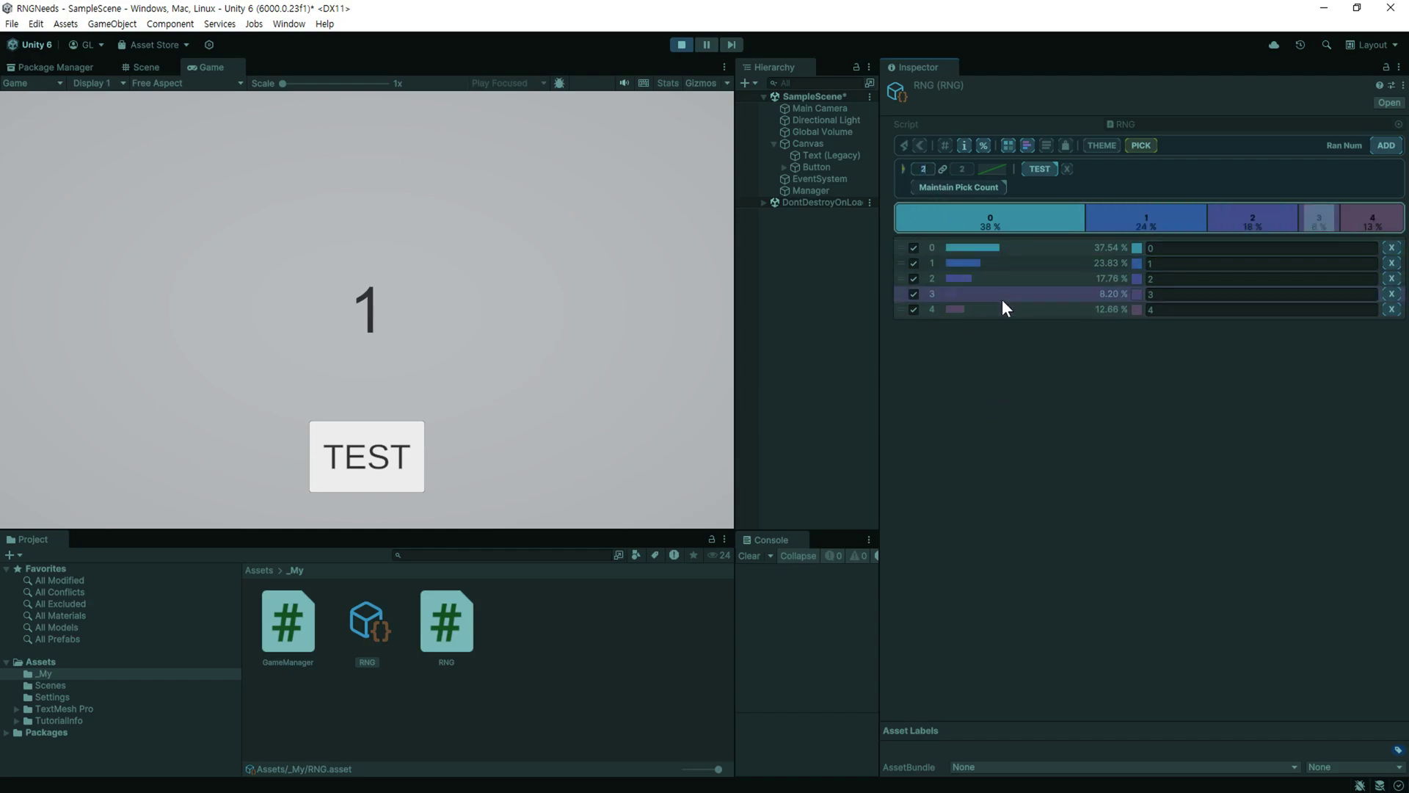
{"action": "left_click", "coordinate": [1039, 169]}
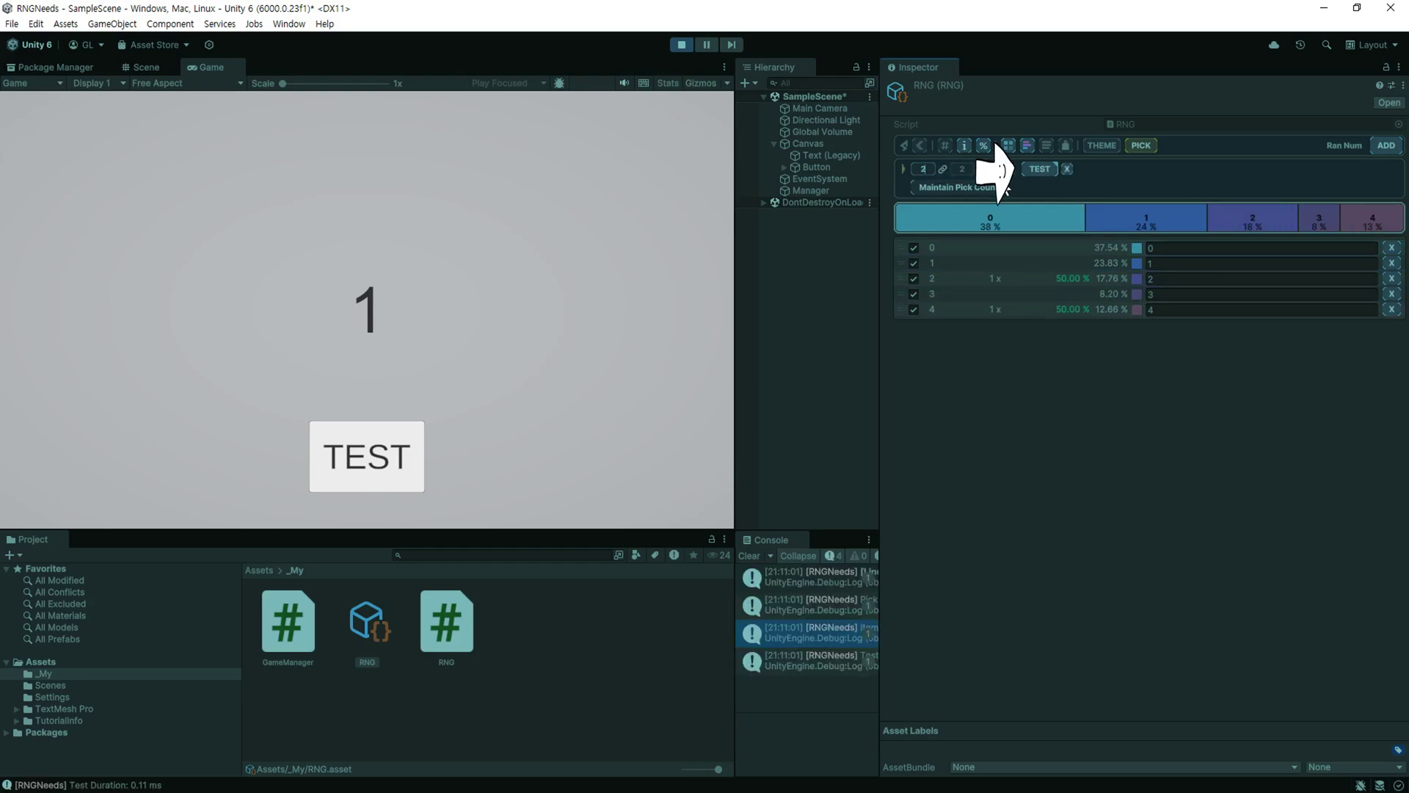
{"action": "left_click", "coordinate": [1036, 169]}
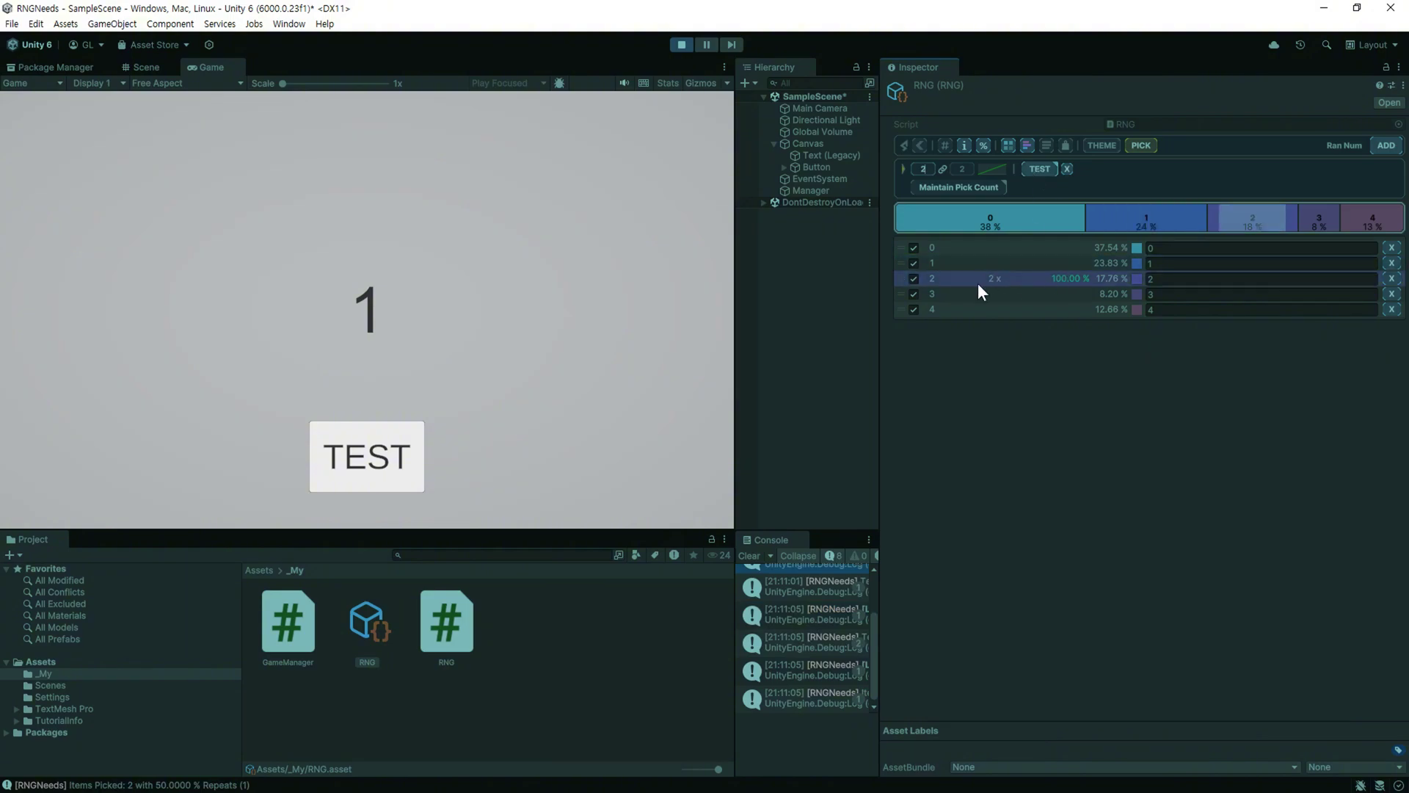
{"action": "left_click", "coordinate": [750, 556]}
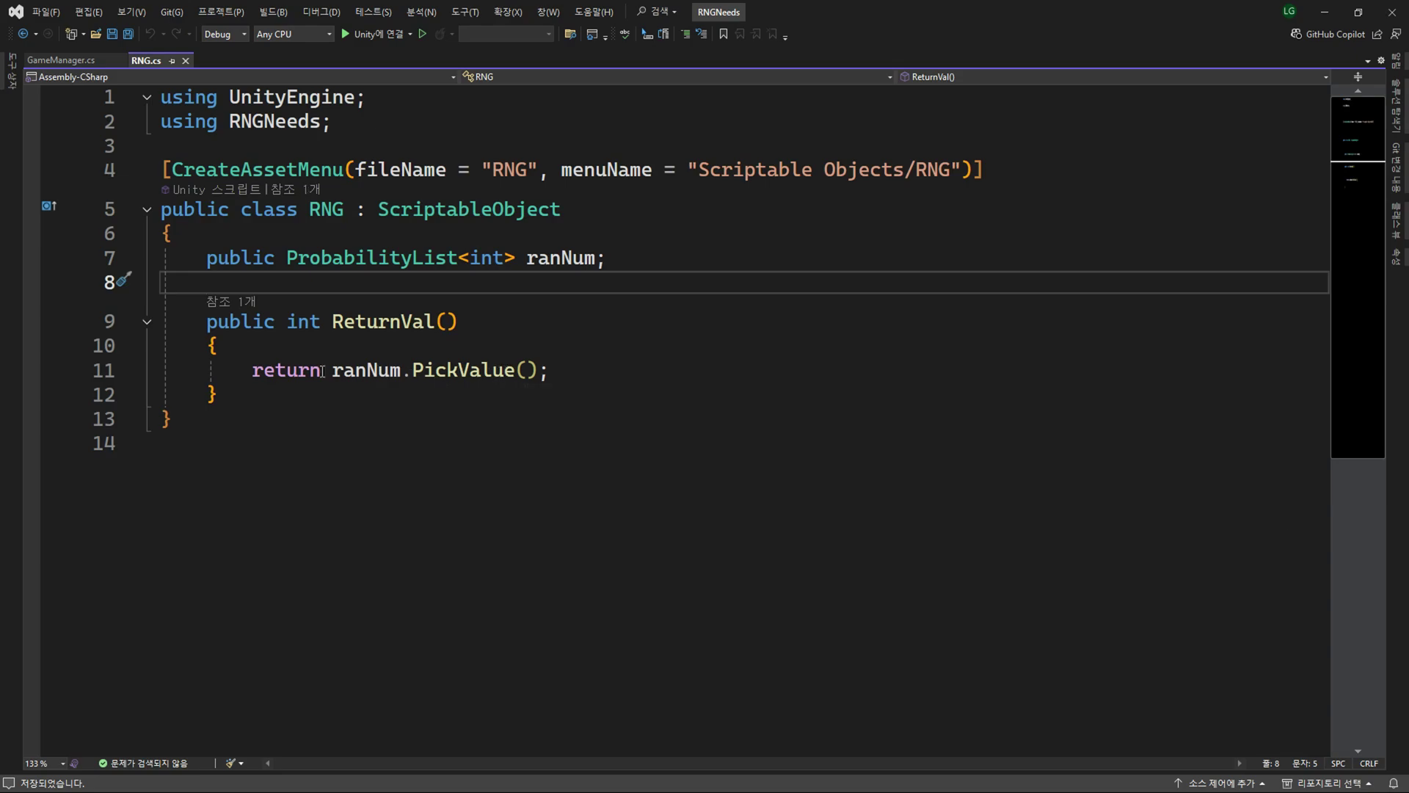
Comment out the old return line in ReturnVal and start a new return statement below it.
{"action": "left_click", "coordinate": [251, 370]}
{"action": "type", "text": "//"}
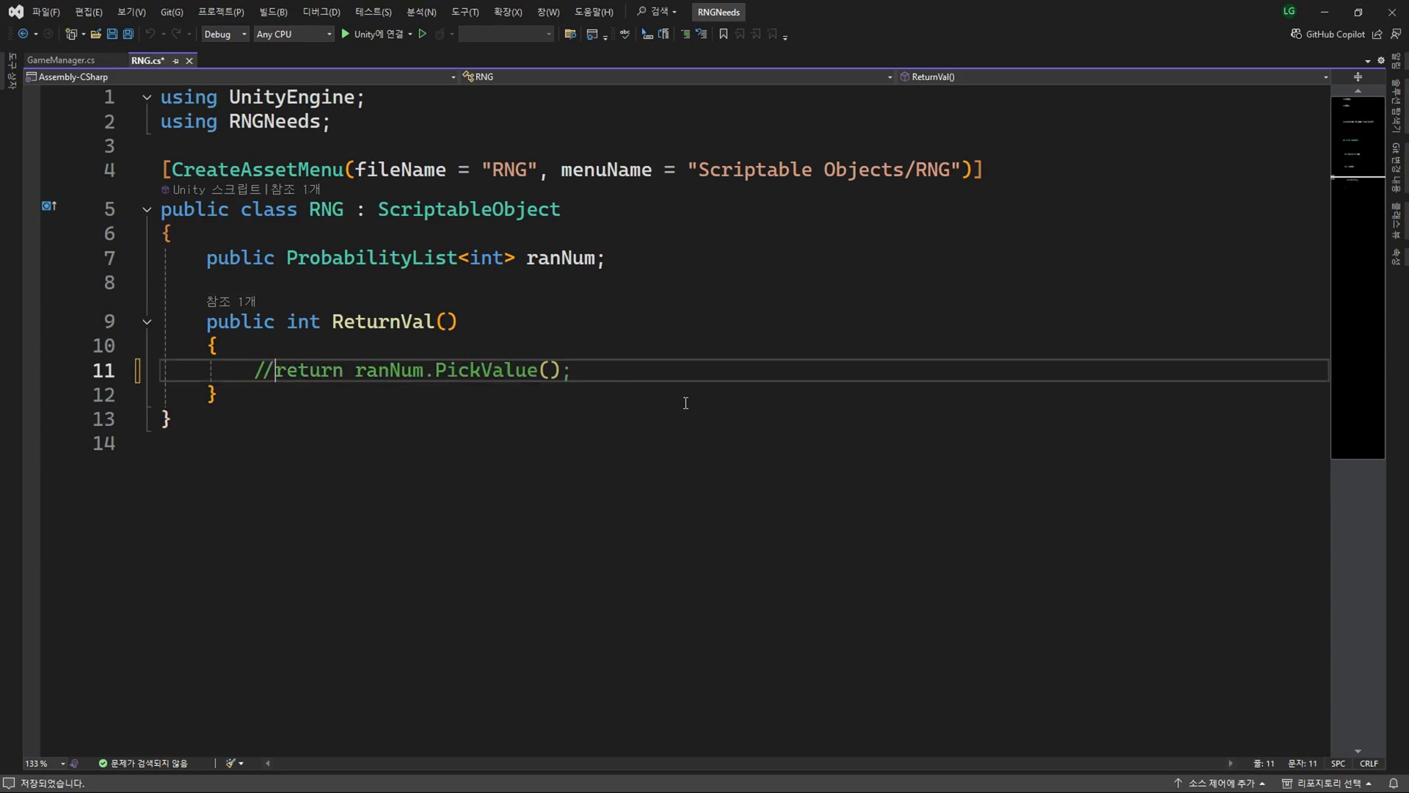
{"action": "key", "text": "End"}
{"action": "key", "text": "Return"}
{"action": "key", "text": "Tab"}
{"action": "key", "text": "Left"}
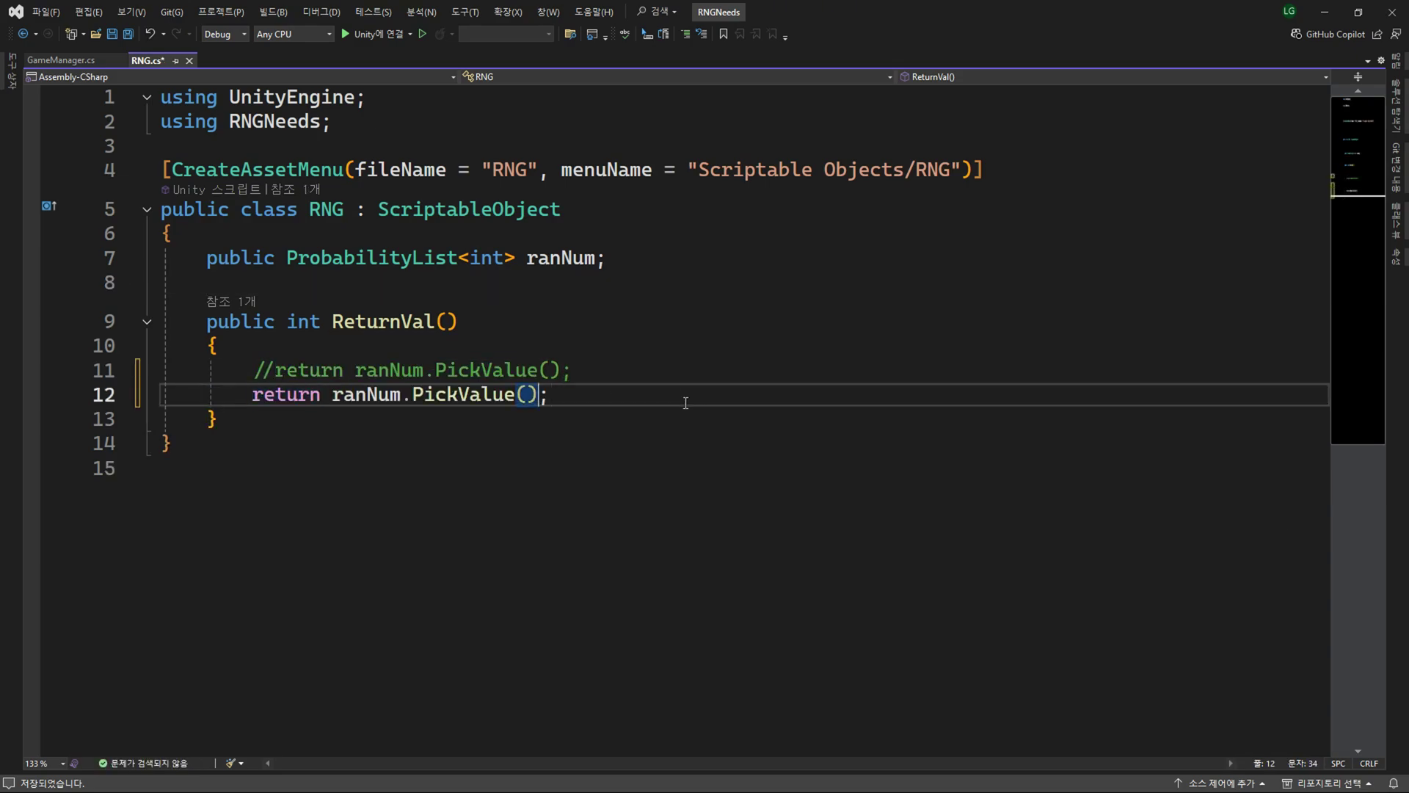
{"action": "type", "text": "s"}
Make the new line return ranNum.PickValues().Sum() with System.Linq imported, save RNG.cs, and test.
{"action": "key", "text": "End"}
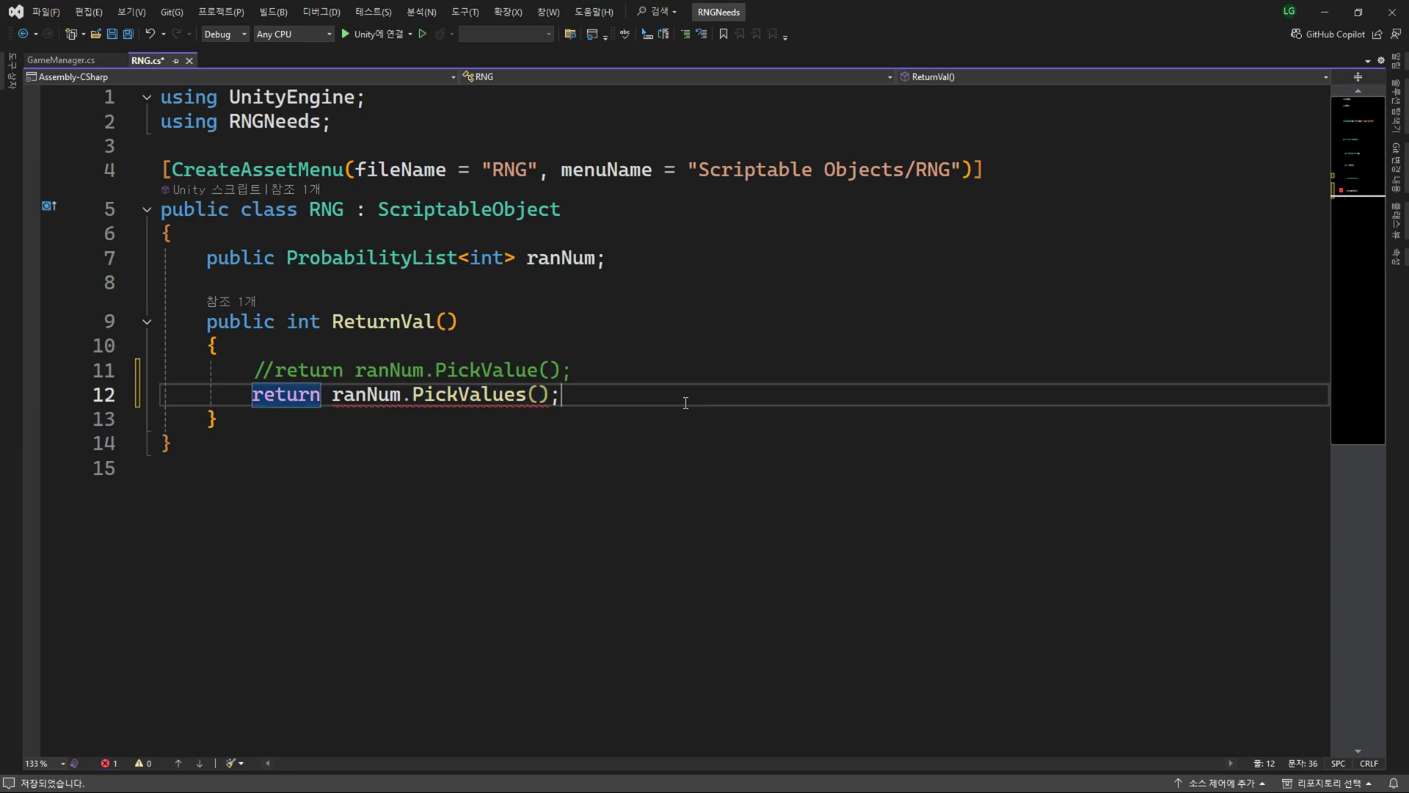
{"action": "key", "text": "Left"}
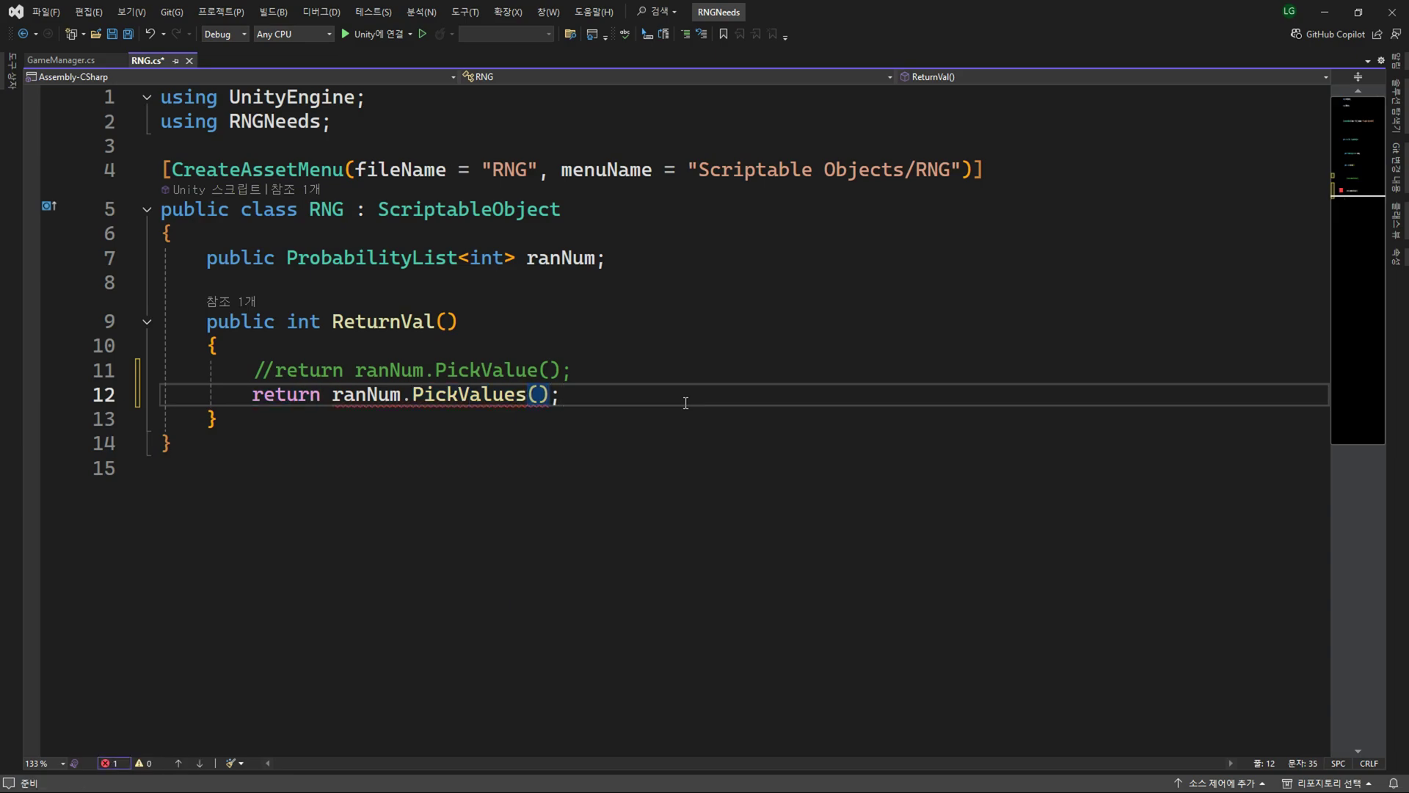
{"action": "type", "text": ".sum"}
{"action": "key", "text": "Tab"}
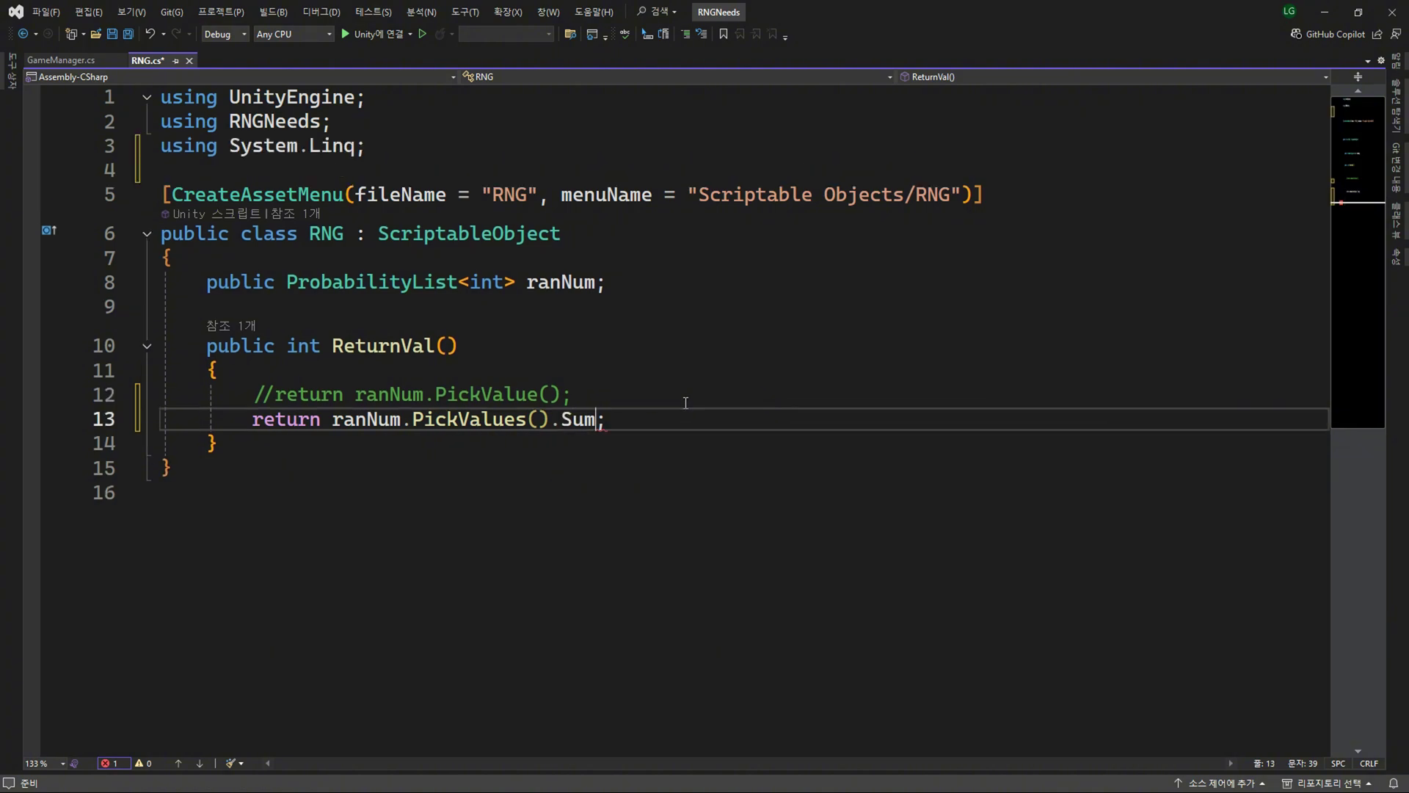
{"action": "type", "text": "()"}
{"action": "key", "text": "End"}
{"action": "key", "text": "ctrl+s"}
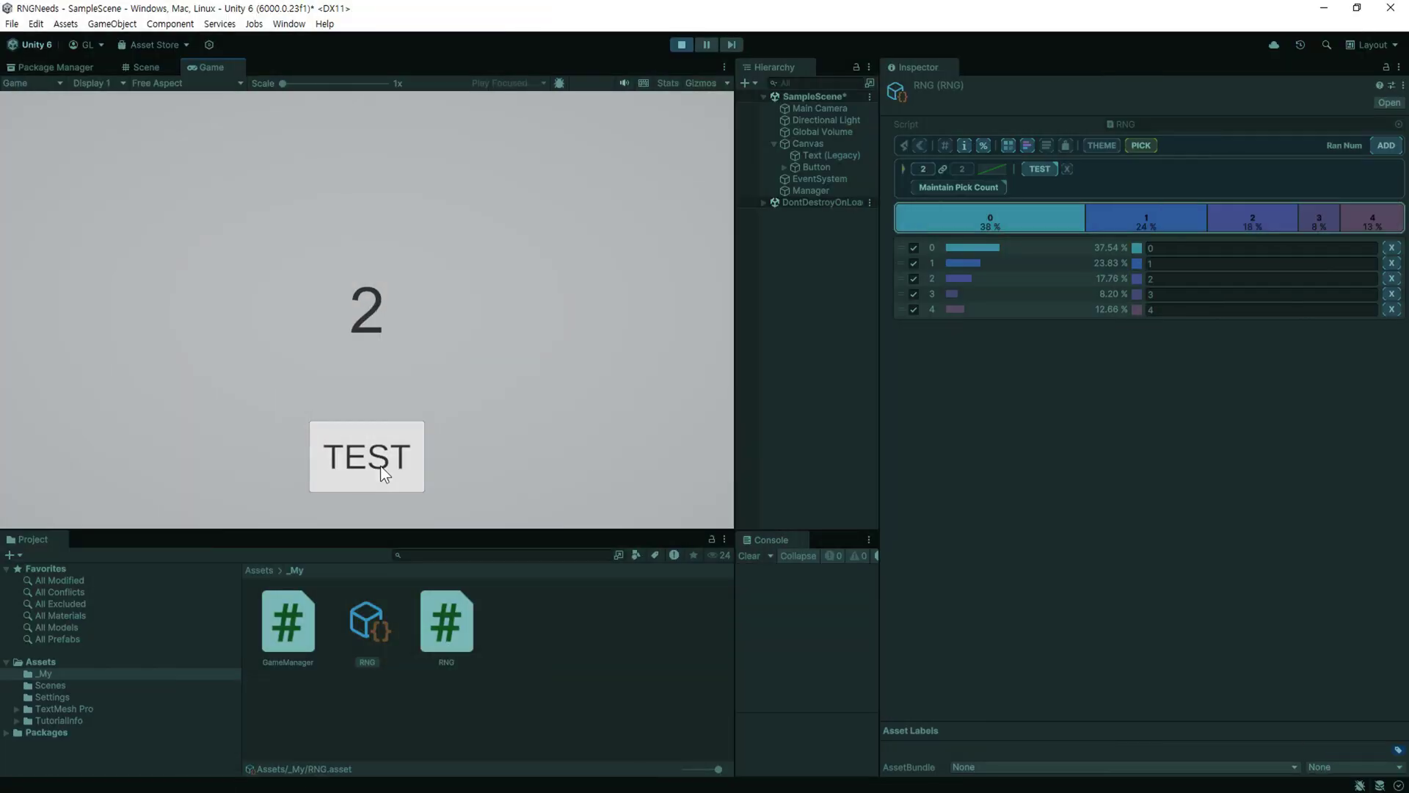
{"action": "left_click", "coordinate": [380, 465]}
Press TEST repeatedly in the Game view, rolling summed picks such as 7, 3, 1, 5 and 2.
{"action": "left_click", "coordinate": [381, 466]}
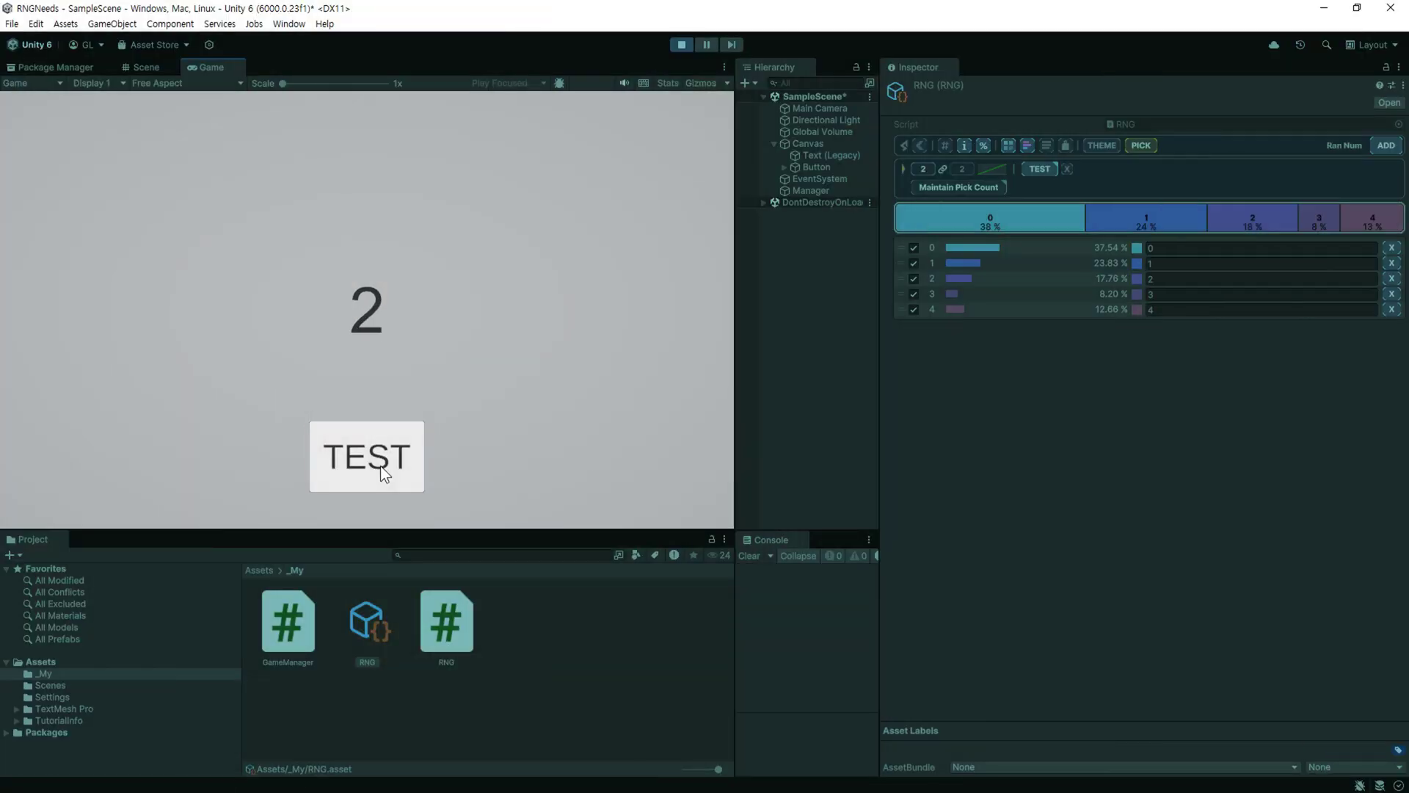
{"action": "left_click", "coordinate": [380, 466]}
{"action": "left_click", "coordinate": [380, 465]}
{"action": "left_click", "coordinate": [381, 465]}
{"action": "left_click", "coordinate": [380, 465]}
{"action": "left_click", "coordinate": [380, 466]}
{"action": "left_click", "coordinate": [380, 465]}
{"action": "left_click", "coordinate": [380, 465]}
{"action": "left_click", "coordinate": [381, 465]}
{"action": "left_click", "coordinate": [380, 465]}
{"action": "left_click", "coordinate": [381, 465]}
{"action": "left_click", "coordinate": [380, 466]}
{"action": "left_click", "coordinate": [381, 465]}
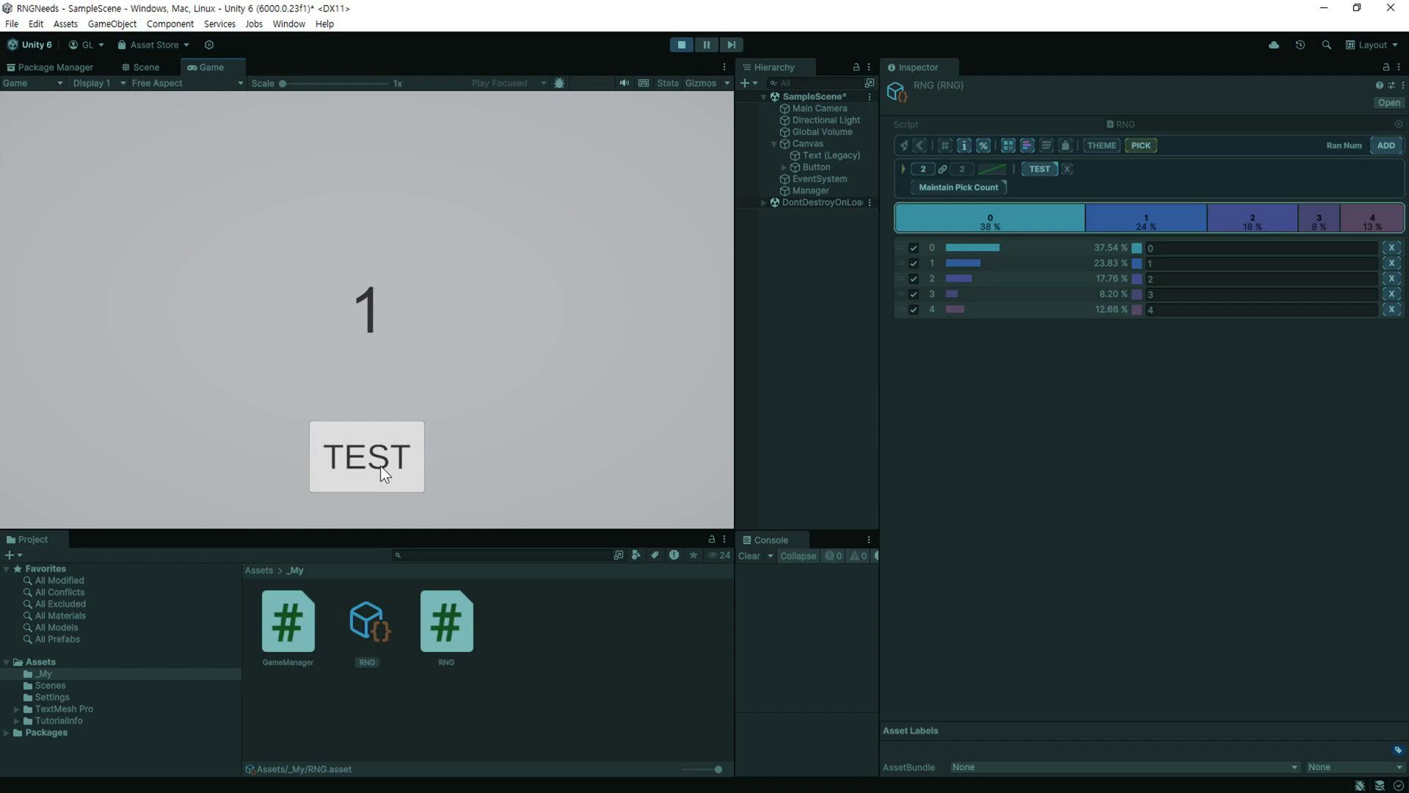
{"action": "left_click", "coordinate": [380, 465]}
{"action": "left_click", "coordinate": [380, 465]}
{"action": "left_click", "coordinate": [380, 465]}
{"action": "left_click", "coordinate": [380, 465]}
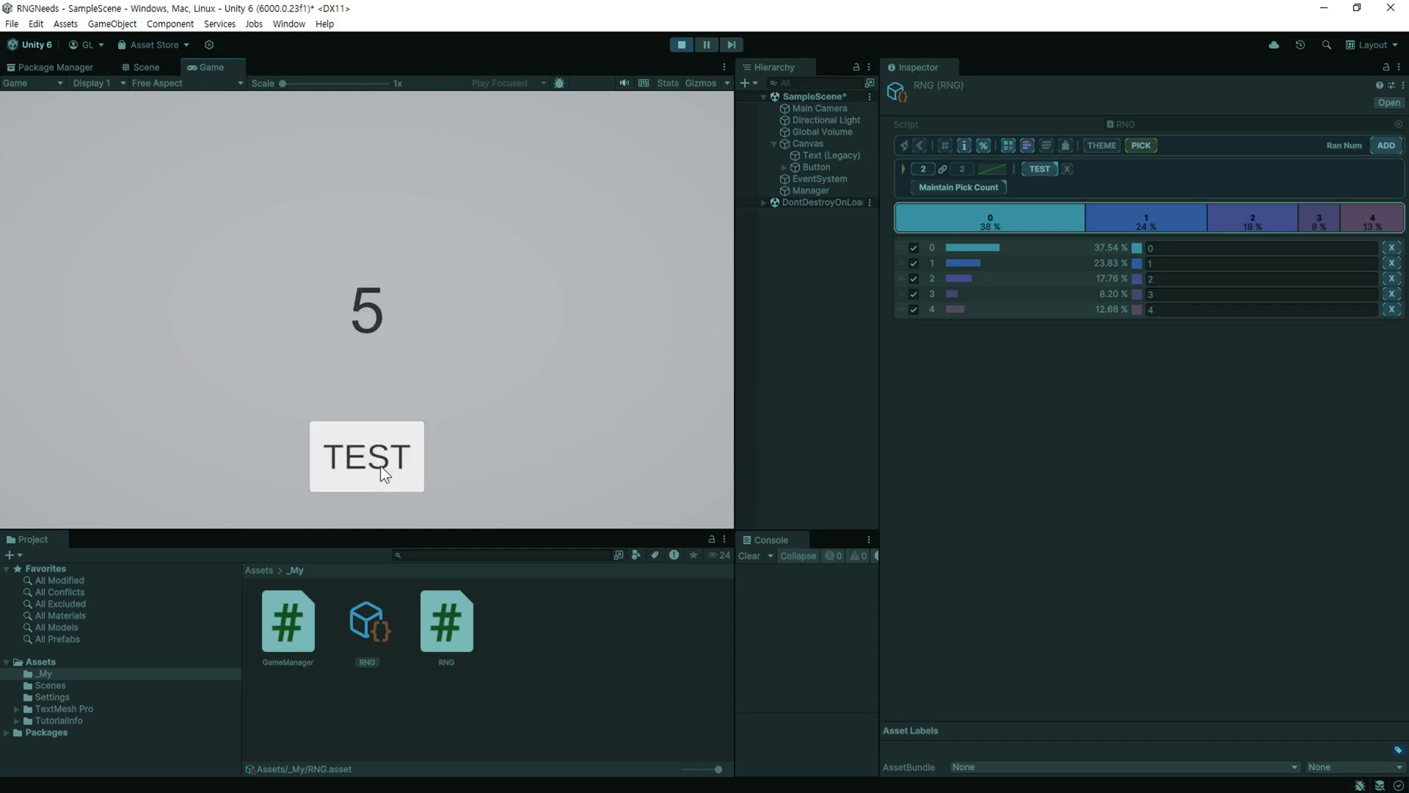
{"action": "left_click", "coordinate": [380, 465]}
{"action": "left_click", "coordinate": [380, 465]}
{"action": "left_click", "coordinate": [380, 465]}
{"action": "left_click", "coordinate": [380, 465]}
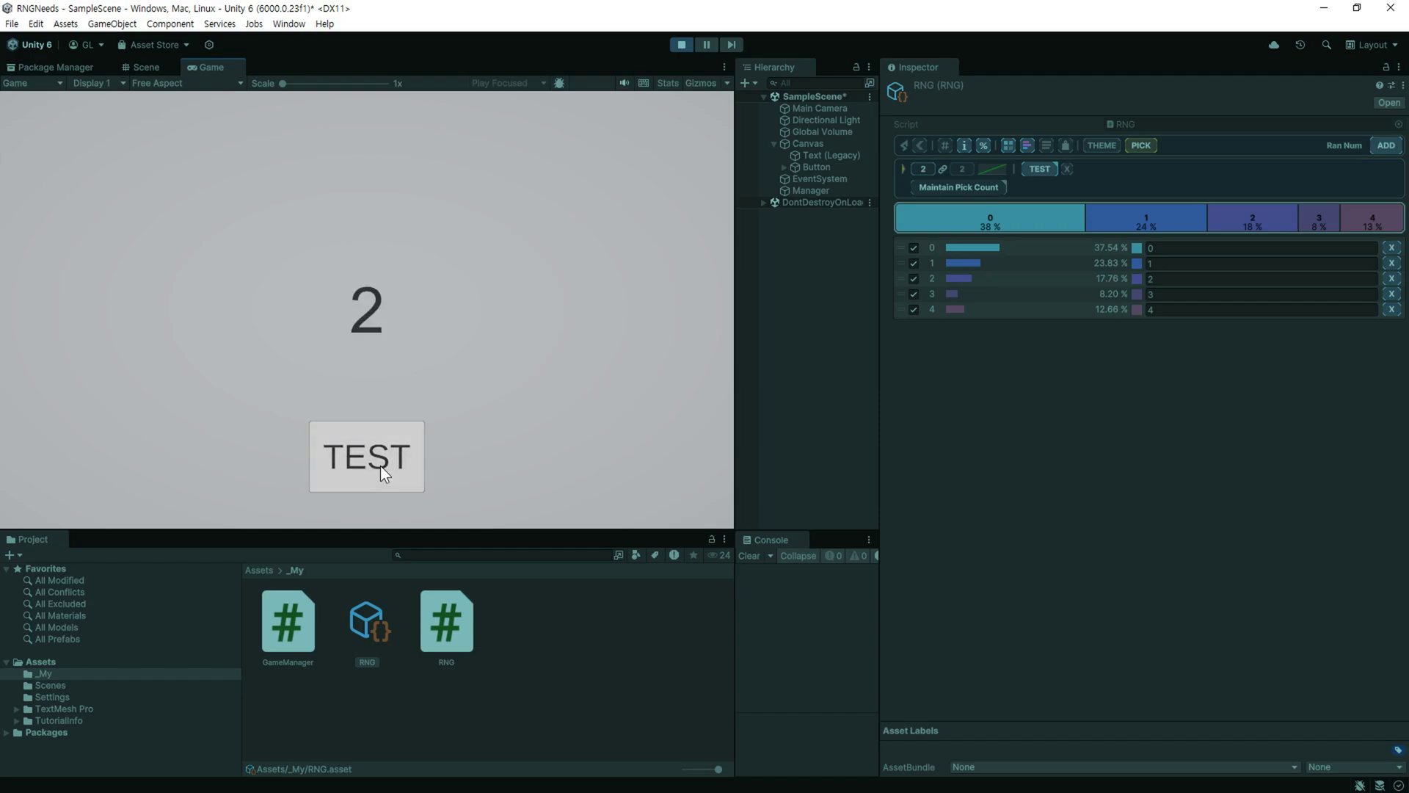
{"action": "left_click", "coordinate": [380, 465]}
{"action": "left_click", "coordinate": [380, 466]}
{"action": "left_click", "coordinate": [380, 465]}
{"action": "left_click", "coordinate": [380, 465]}
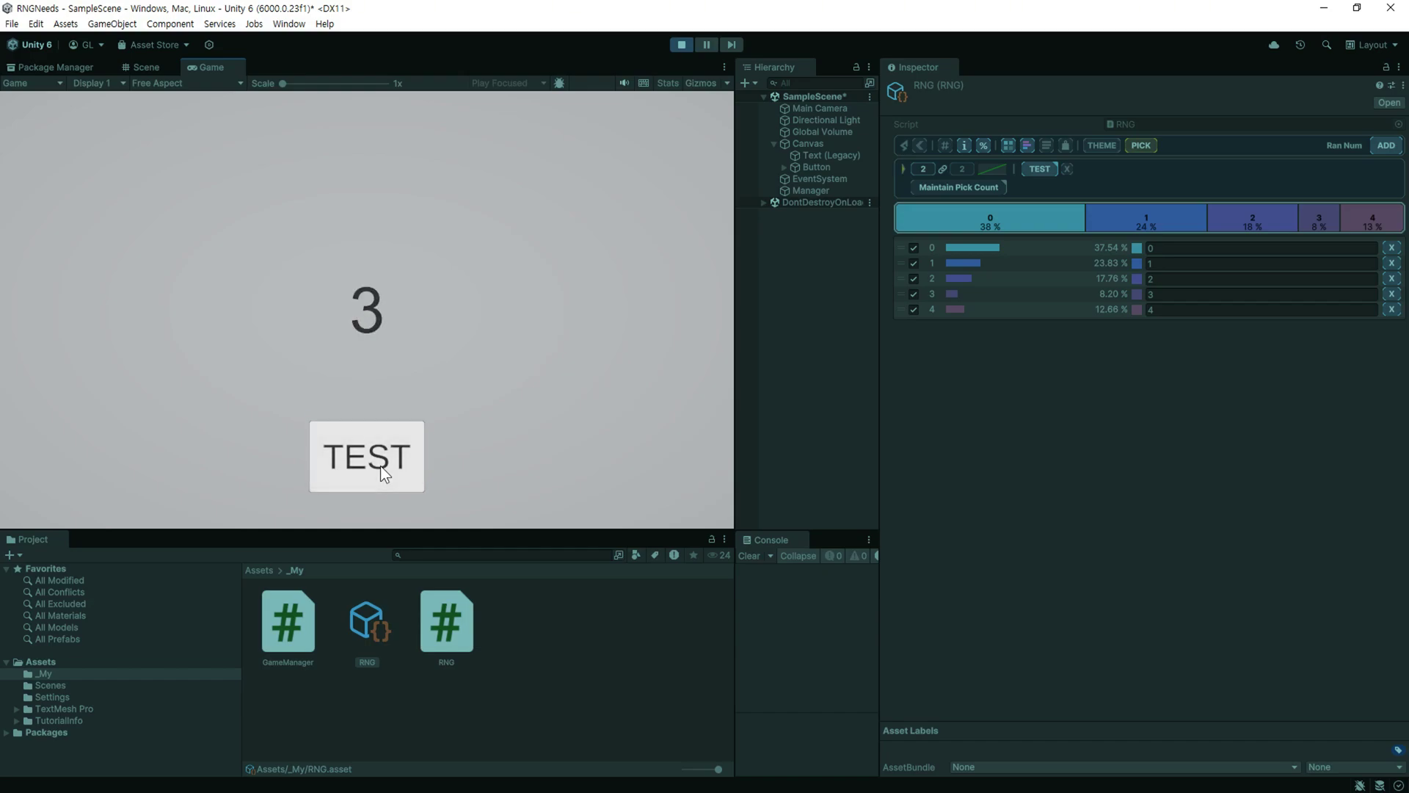
{"action": "left_click", "coordinate": [380, 465]}
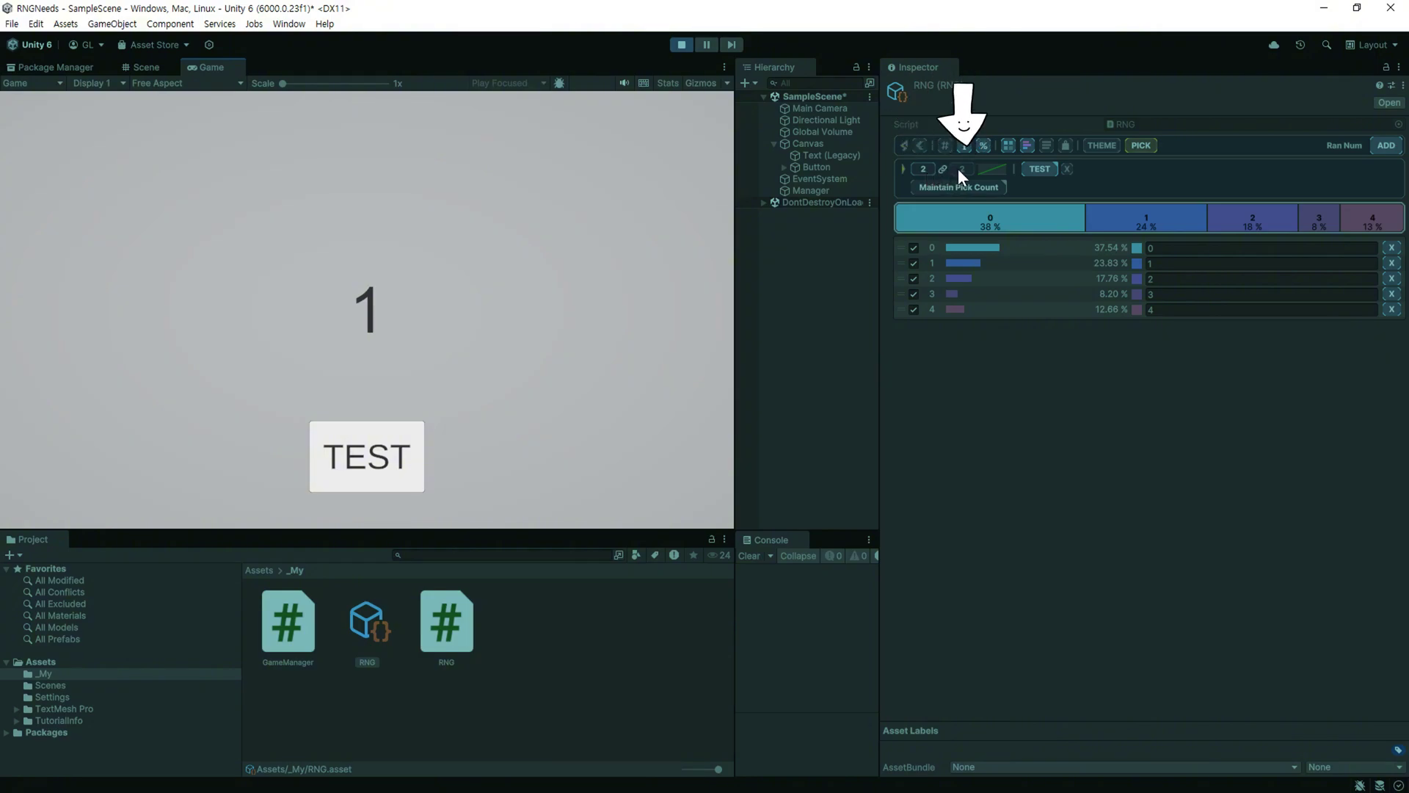
Set the pick count range to 1–3, run two Inspector test picks, and clear the Console.
{"action": "left_click_drag", "start_coordinate": [929, 169], "coordinate": [927, 169]}
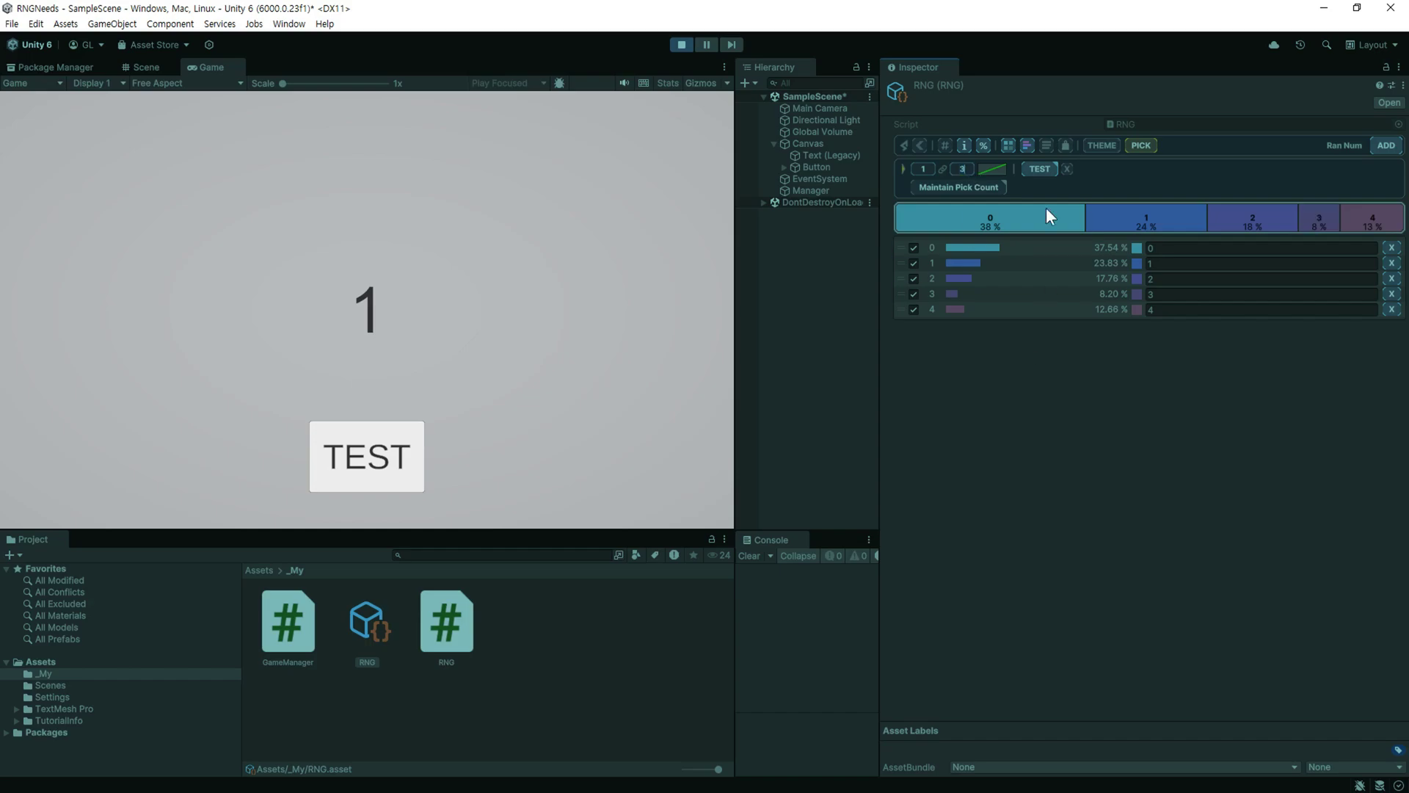
{"action": "left_click", "coordinate": [1040, 170]}
{"action": "left_click", "coordinate": [1038, 169]}
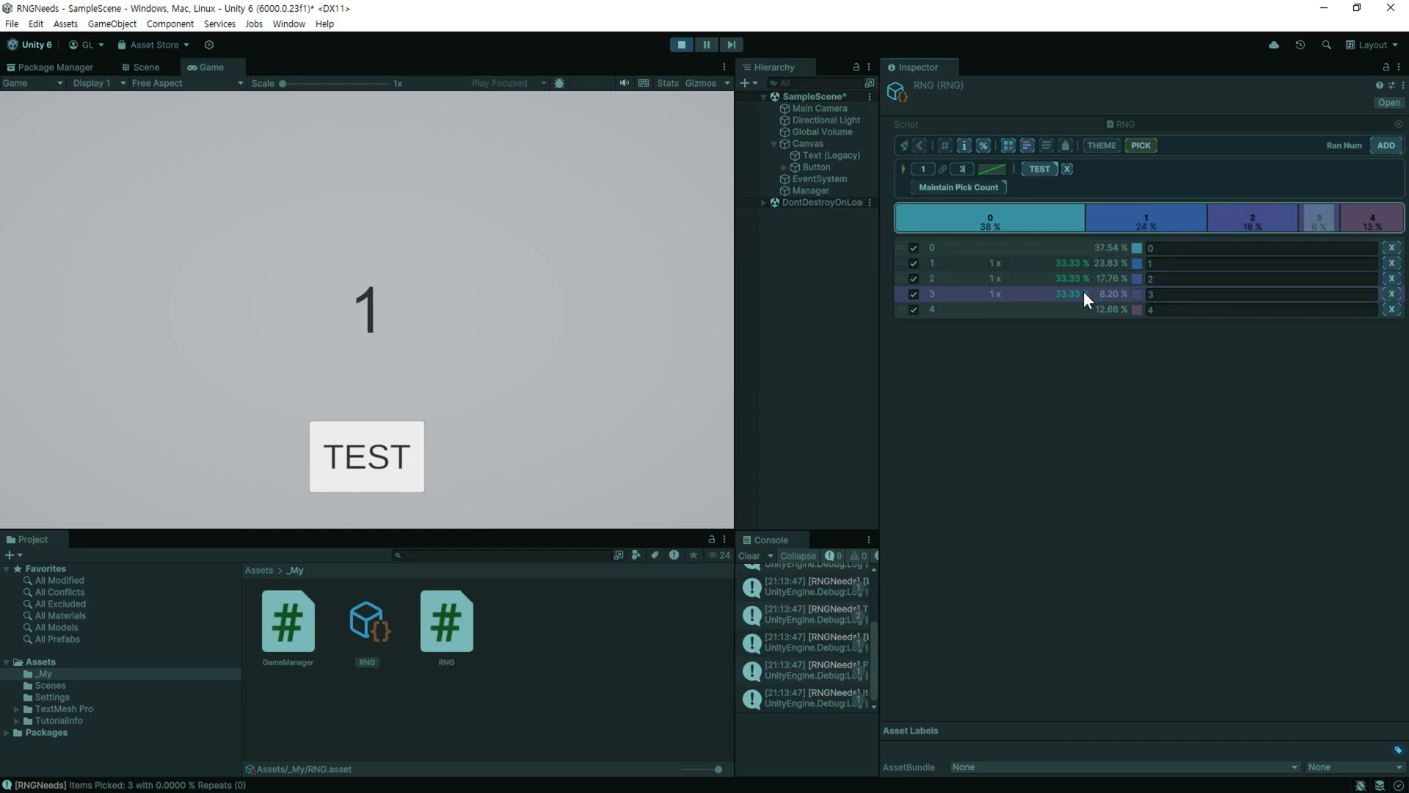
{"action": "left_click", "coordinate": [750, 557]}
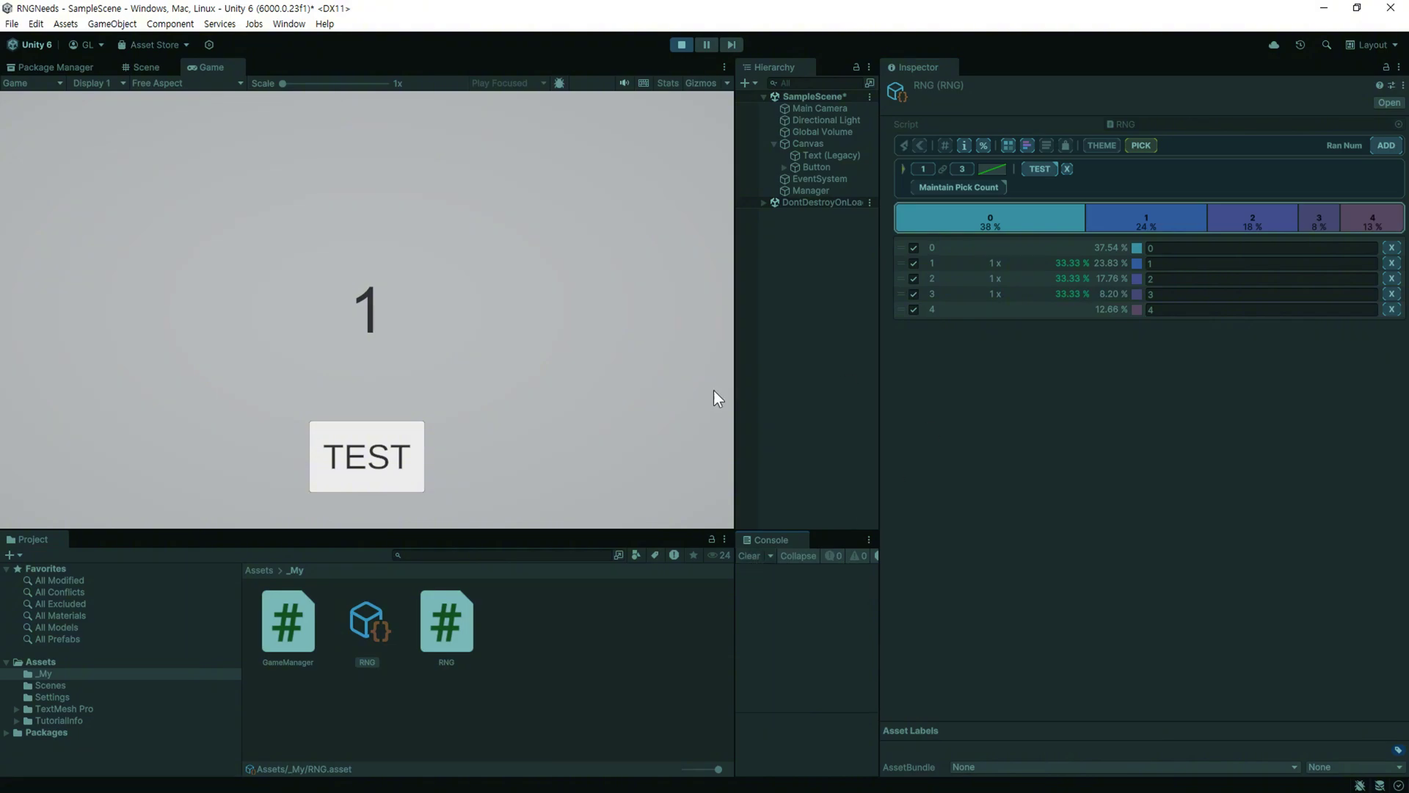
Roll new numbers with TEST in the Game view, getting sums like 5, 9 and 2.
{"action": "left_click", "coordinate": [393, 455]}
{"action": "left_click", "coordinate": [393, 455]}
{"action": "left_click", "coordinate": [393, 455]}
{"action": "left_click", "coordinate": [393, 455]}
{"action": "left_click", "coordinate": [394, 455]}
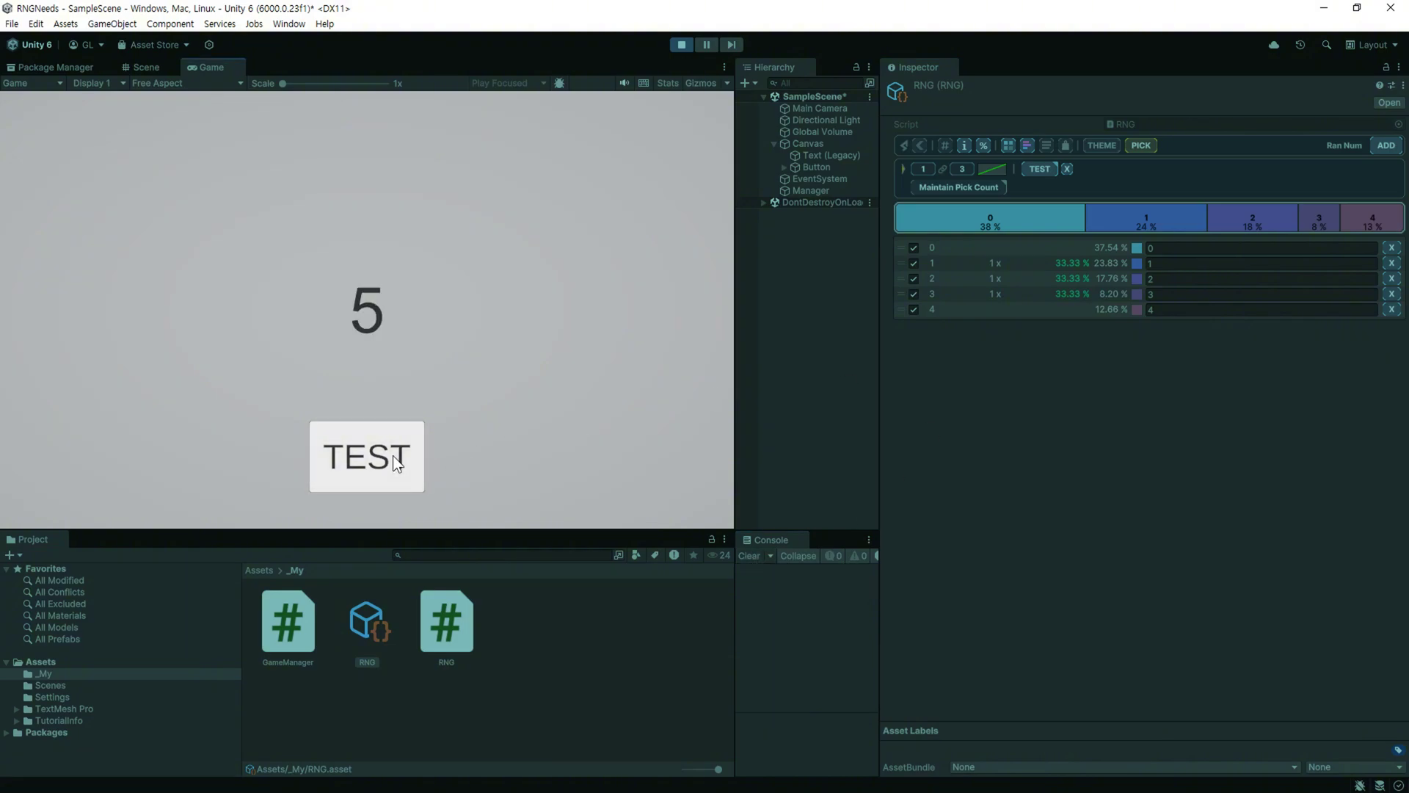
{"action": "left_click", "coordinate": [393, 455]}
{"action": "left_click", "coordinate": [374, 461]}
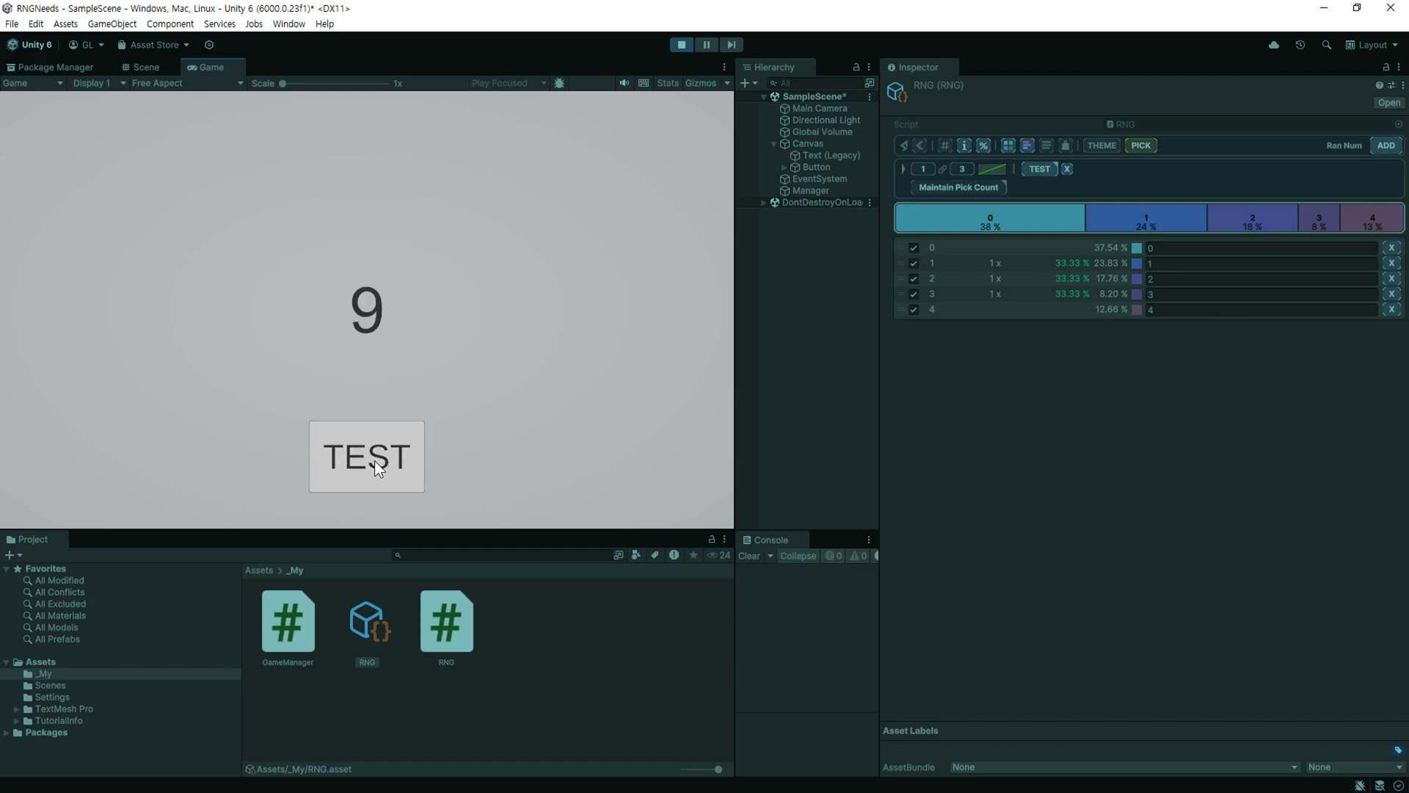
{"action": "left_click", "coordinate": [374, 461]}
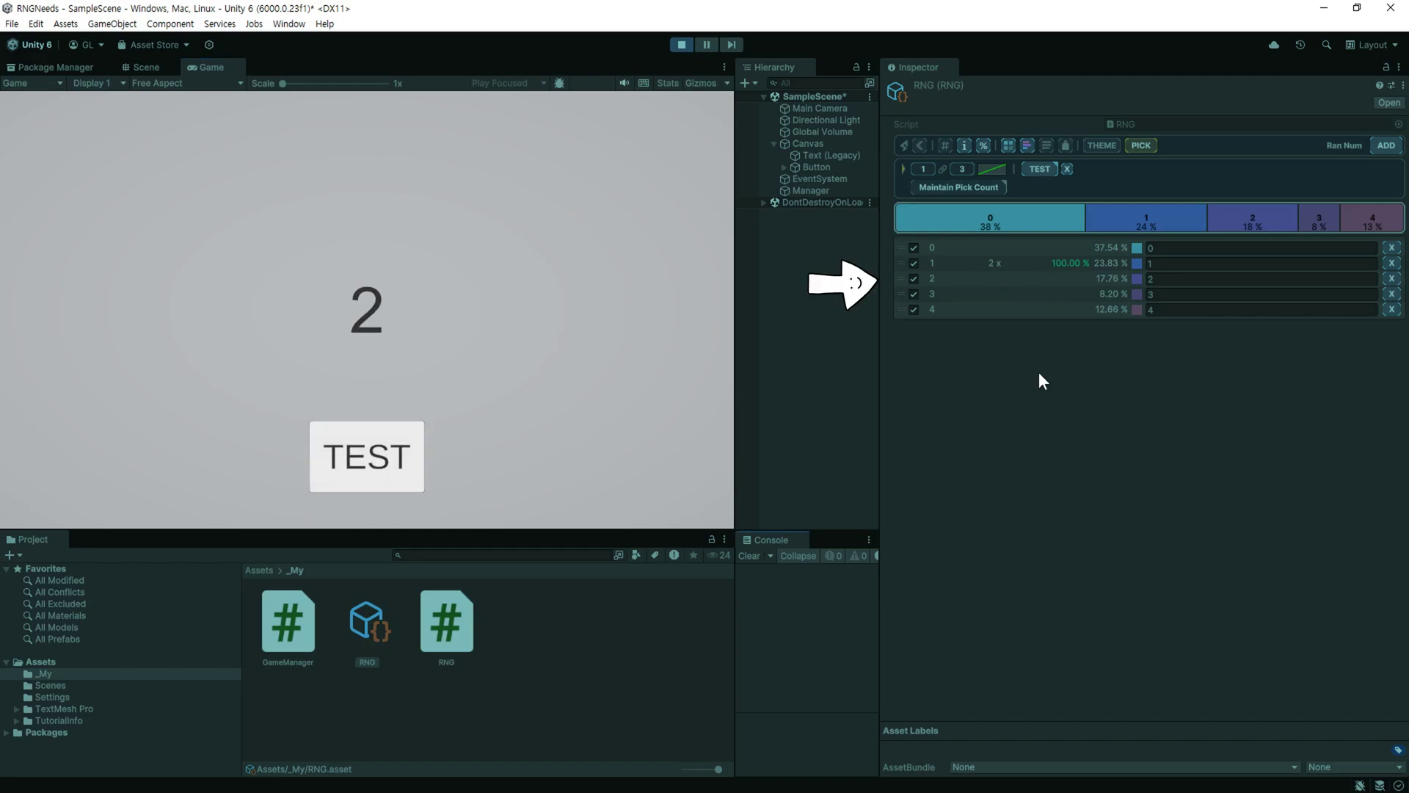
Disable items 2, 3 and 4 in the RNG list and run test picks with only items 0 and 1.
{"action": "left_click", "coordinate": [914, 279]}
{"action": "left_click", "coordinate": [914, 294]}
{"action": "left_click", "coordinate": [913, 309]}
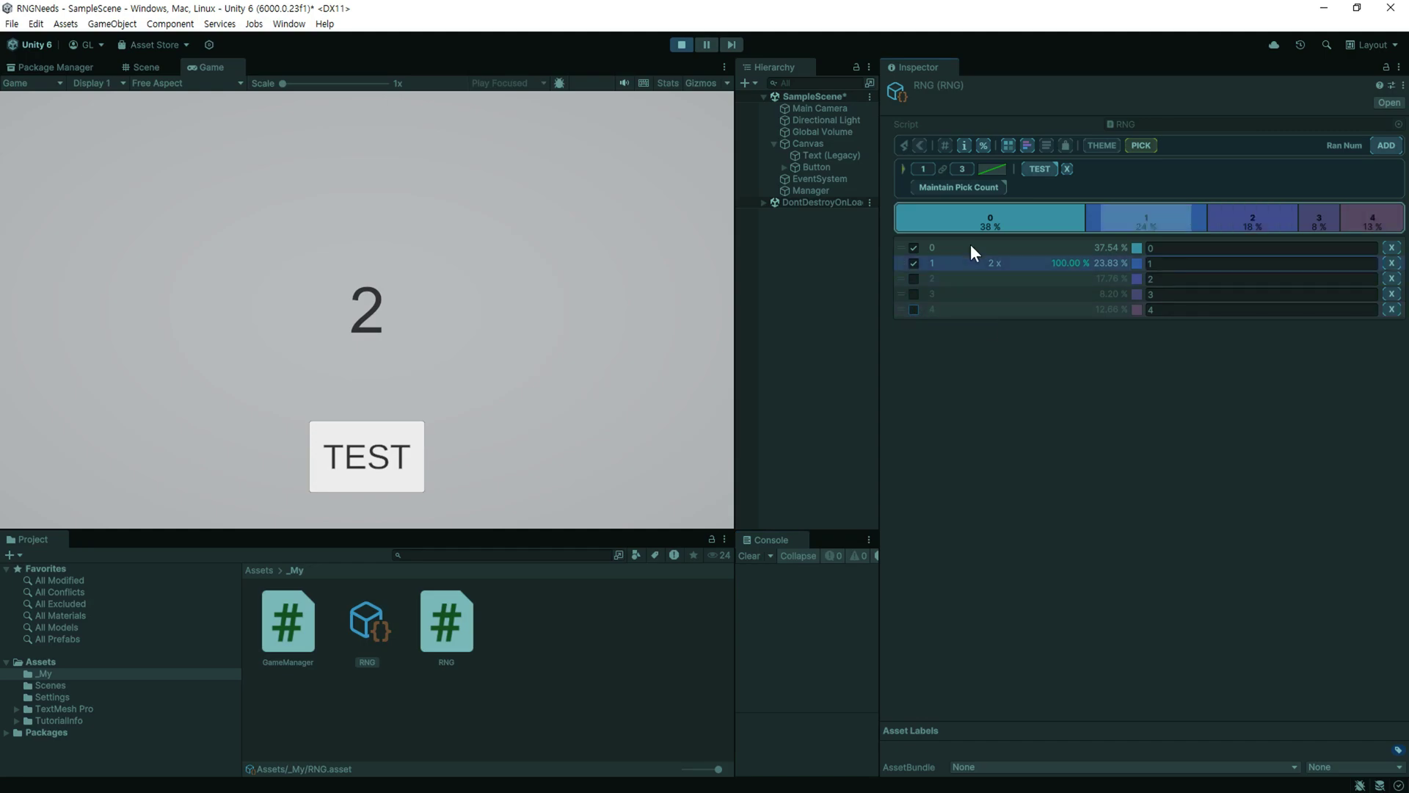
{"action": "left_click", "coordinate": [1036, 168]}
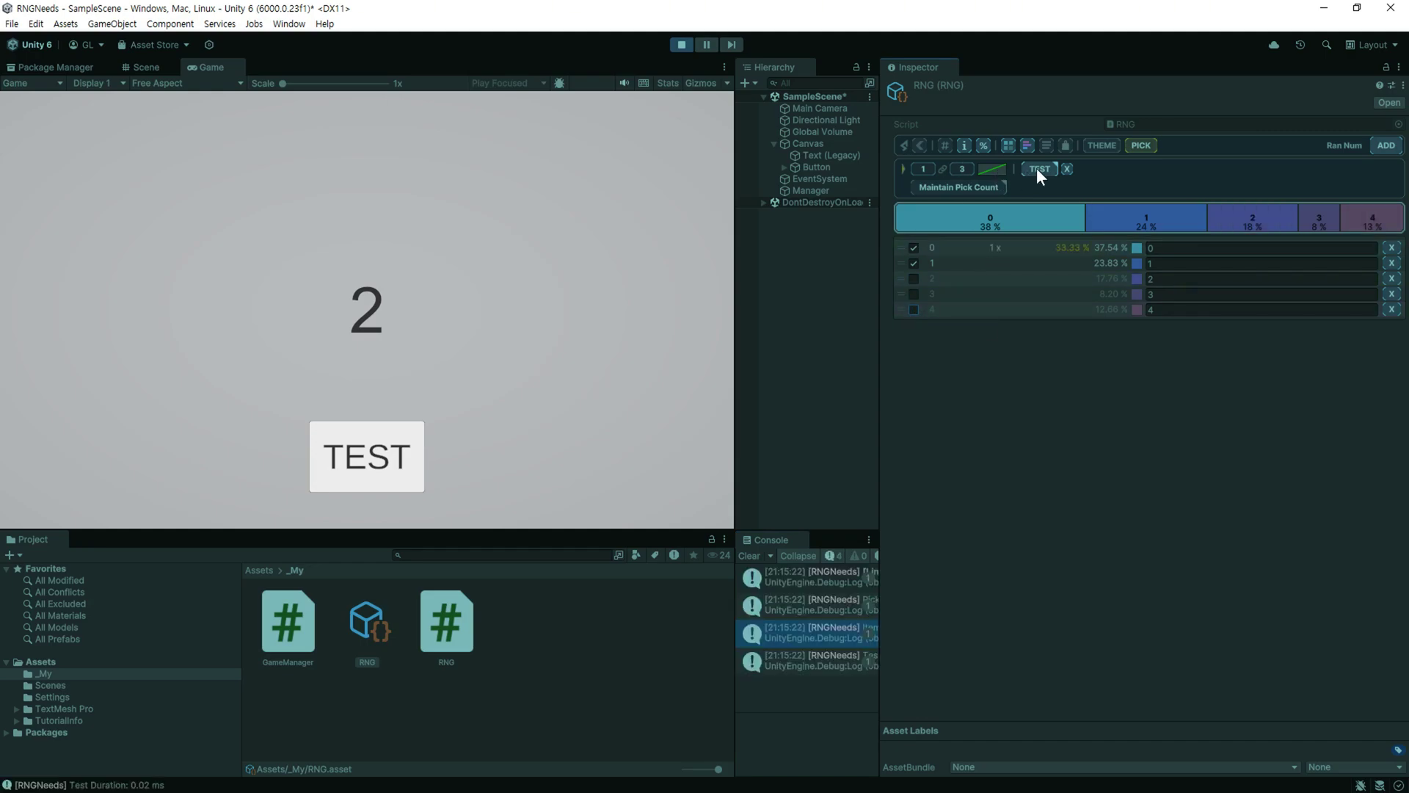
{"action": "left_click", "coordinate": [1037, 168]}
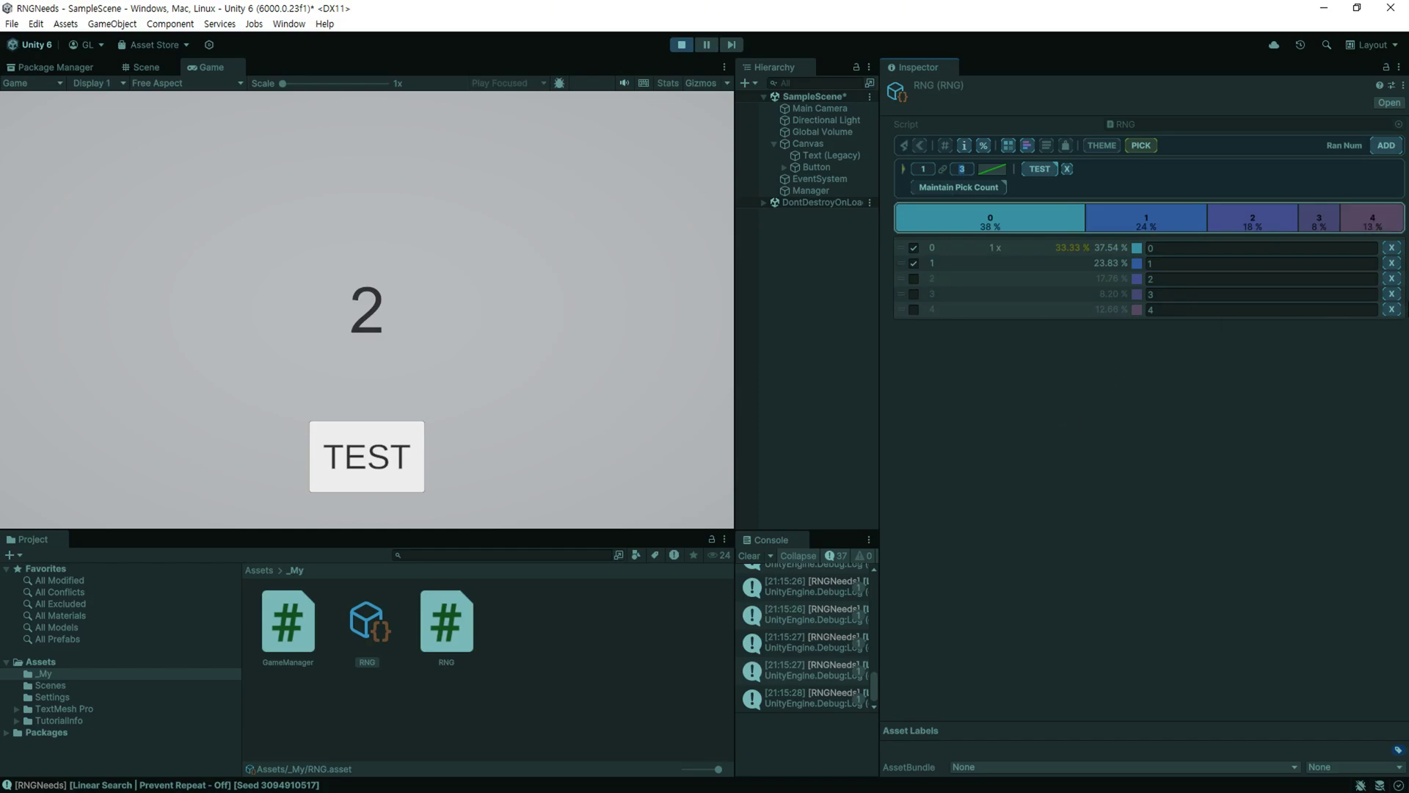
Remove the disabled items, return to a single fixed pick count, and stop Play mode.
{"action": "left_click", "coordinate": [1392, 280]}
{"action": "left_click", "coordinate": [1392, 280]}
{"action": "left_click", "coordinate": [1393, 279]}
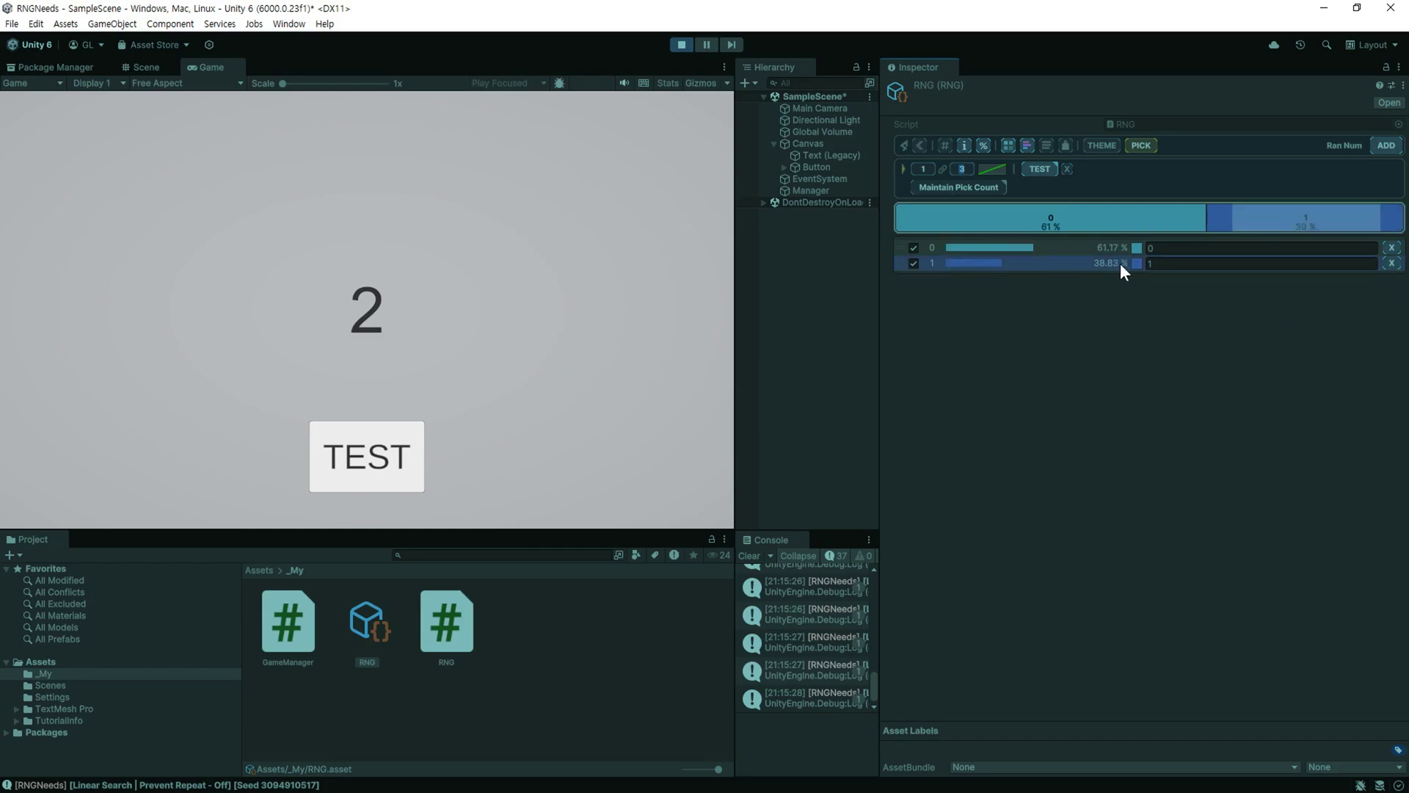
{"action": "left_click", "coordinate": [945, 170]}
{"action": "key", "text": "ctrl+p"}
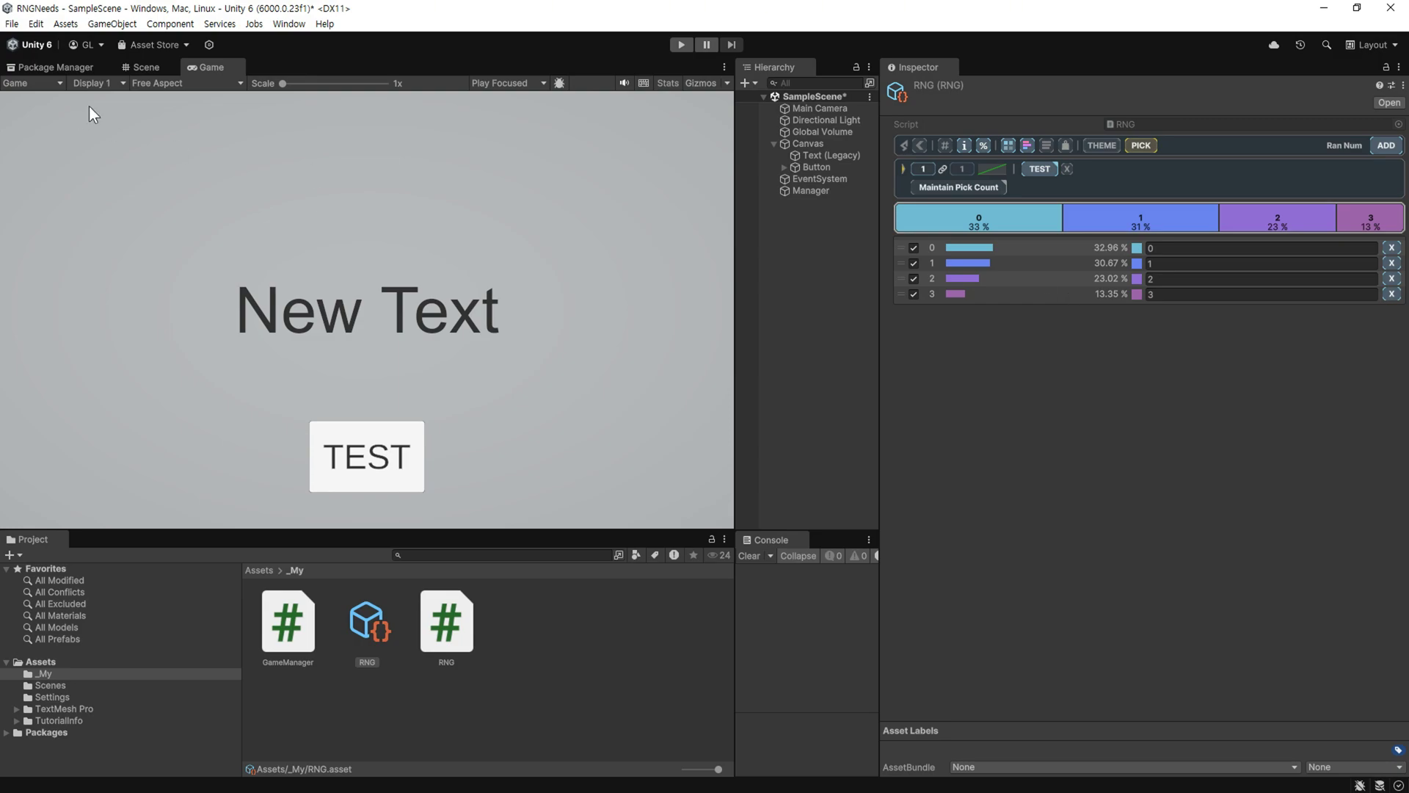
Set the RNGNeeds Drawer Options Level to Advanced in Preferences and make the RNG list Depletable.
{"action": "left_click", "coordinate": [34, 24]}
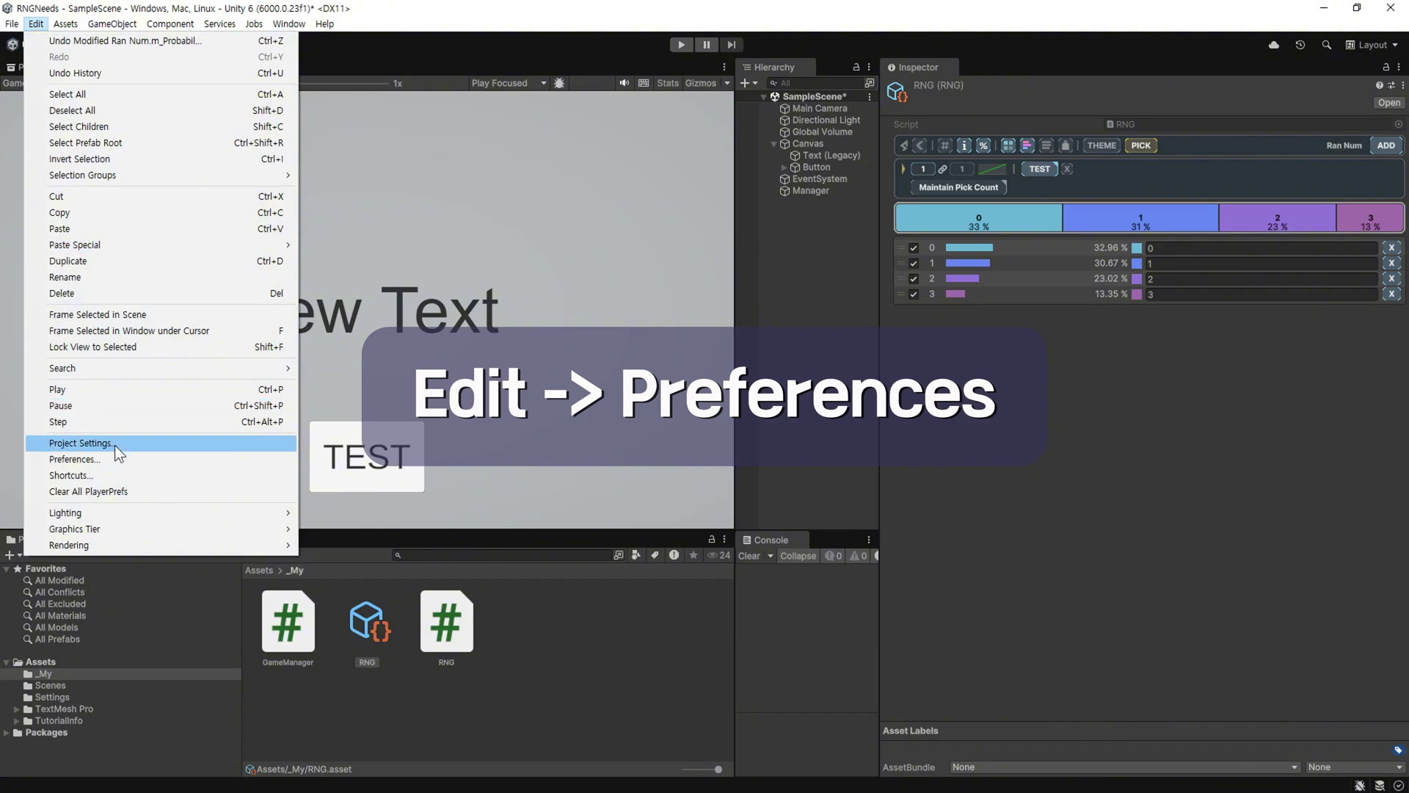
{"action": "left_click", "coordinate": [135, 460]}
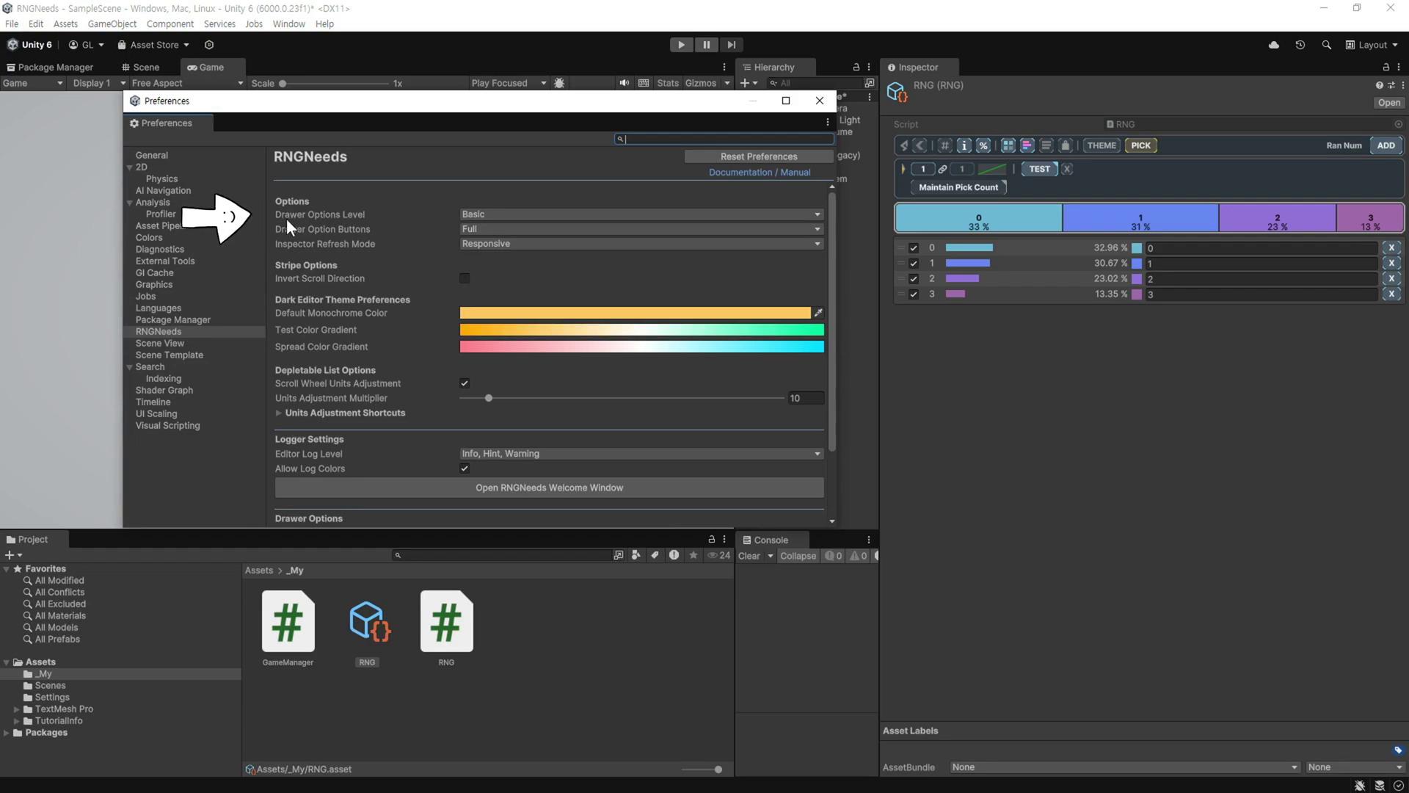
{"action": "left_click", "coordinate": [536, 214]}
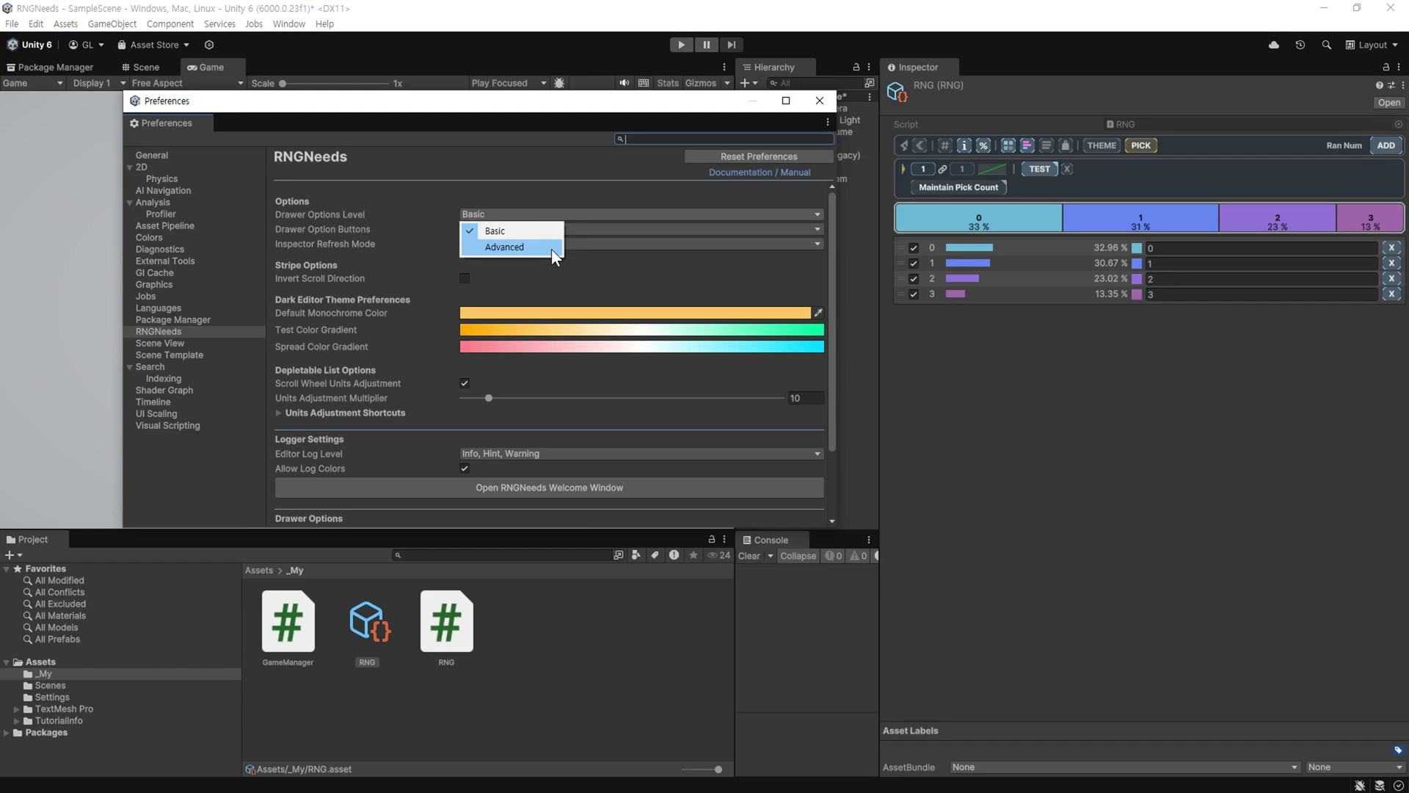
{"action": "left_click", "coordinate": [552, 248]}
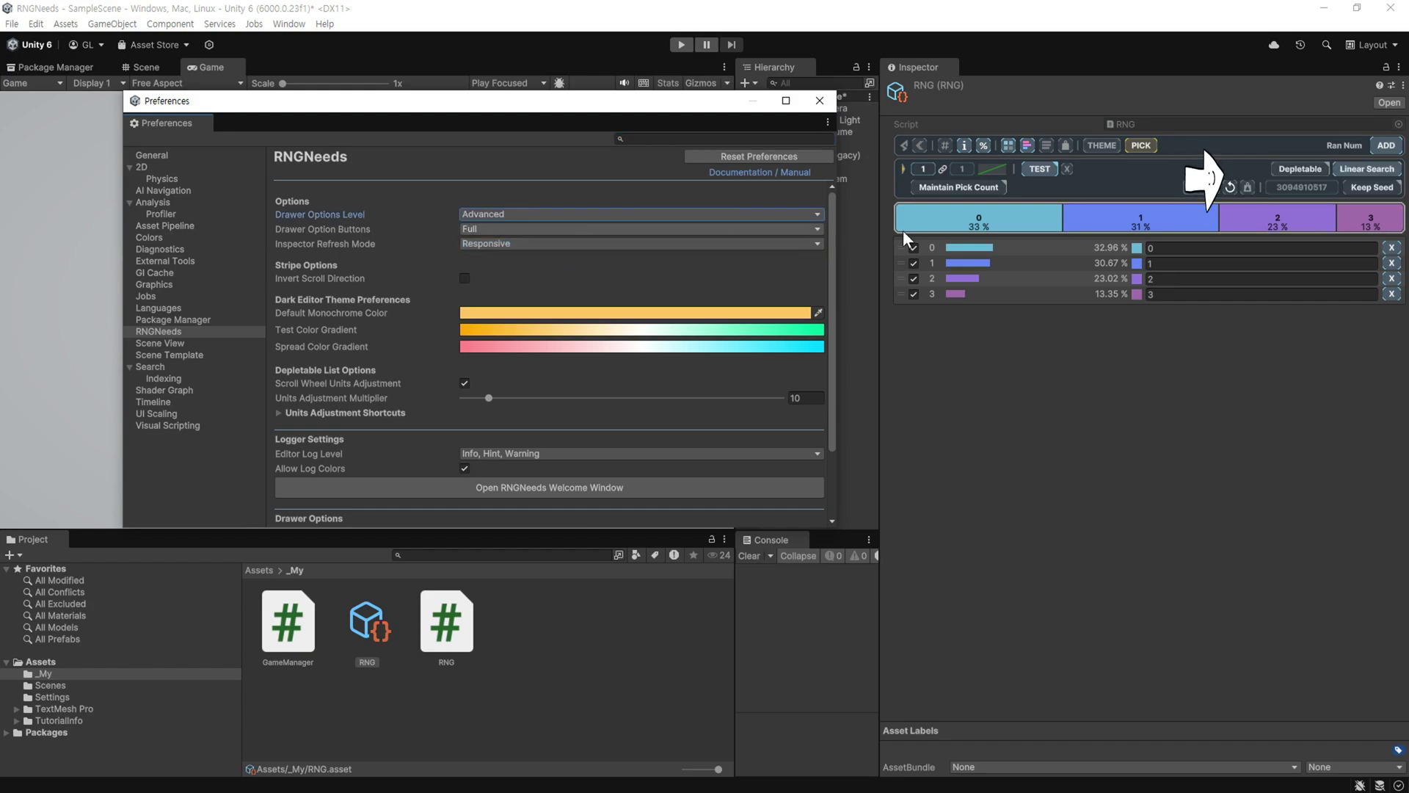
{"action": "left_click", "coordinate": [1315, 170]}
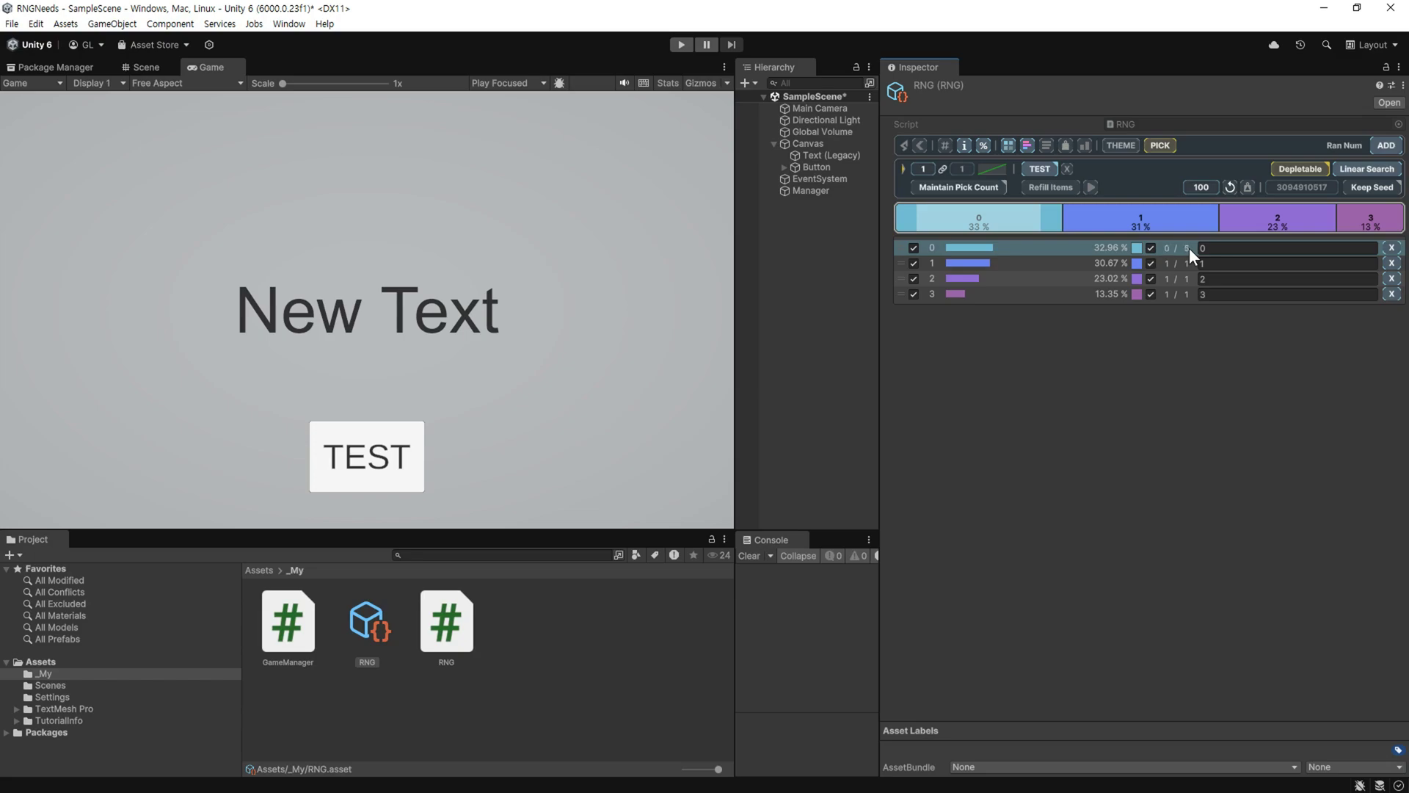
Run Inspector test picks until every depletable item is used up, then refill all items.
{"action": "scroll", "coordinate": [1182, 263], "scroll_direction": "up", "scroll_amount": 3}
{"action": "scroll", "coordinate": [1188, 278], "scroll_direction": "up", "scroll_amount": 5}
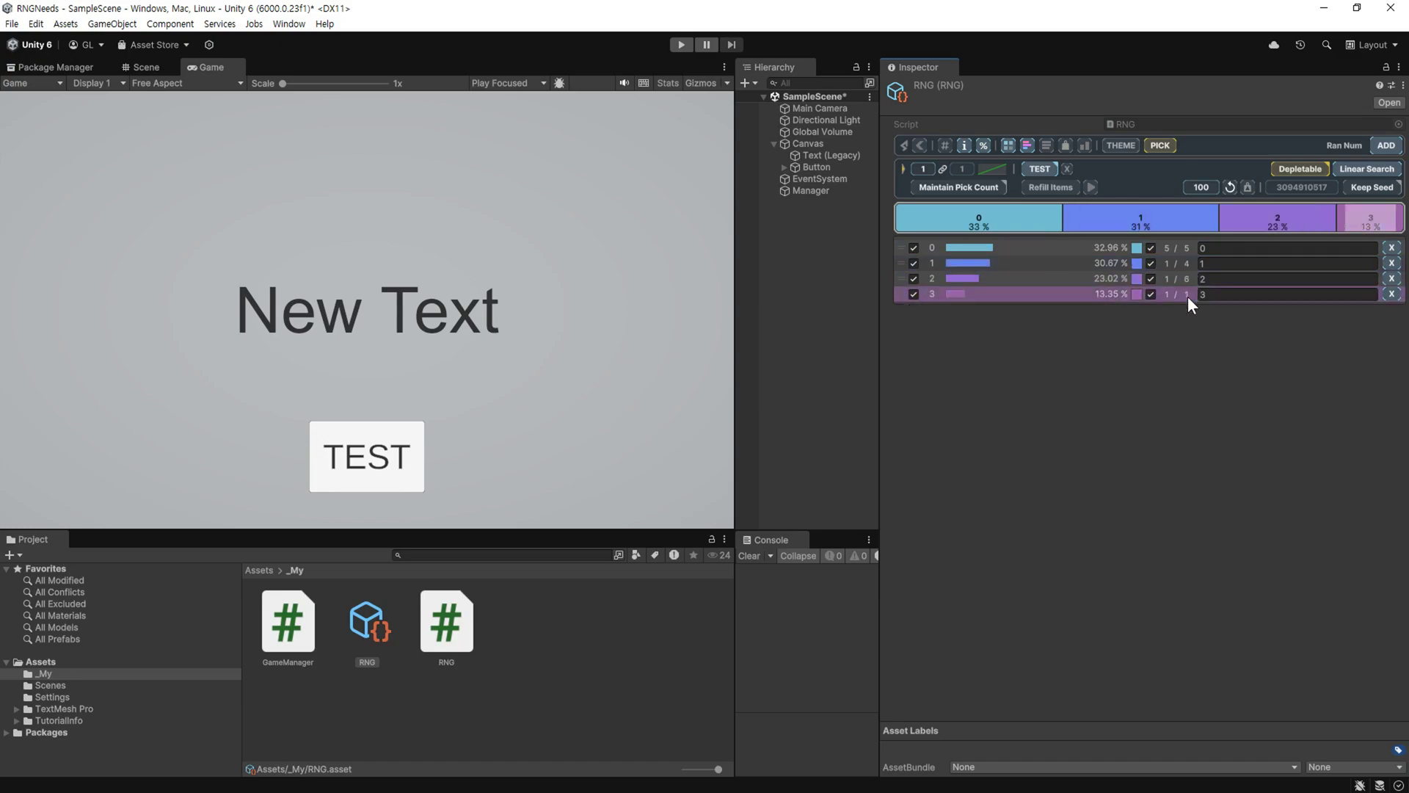
{"action": "scroll", "coordinate": [1188, 294], "scroll_direction": "up", "scroll_amount": 1}
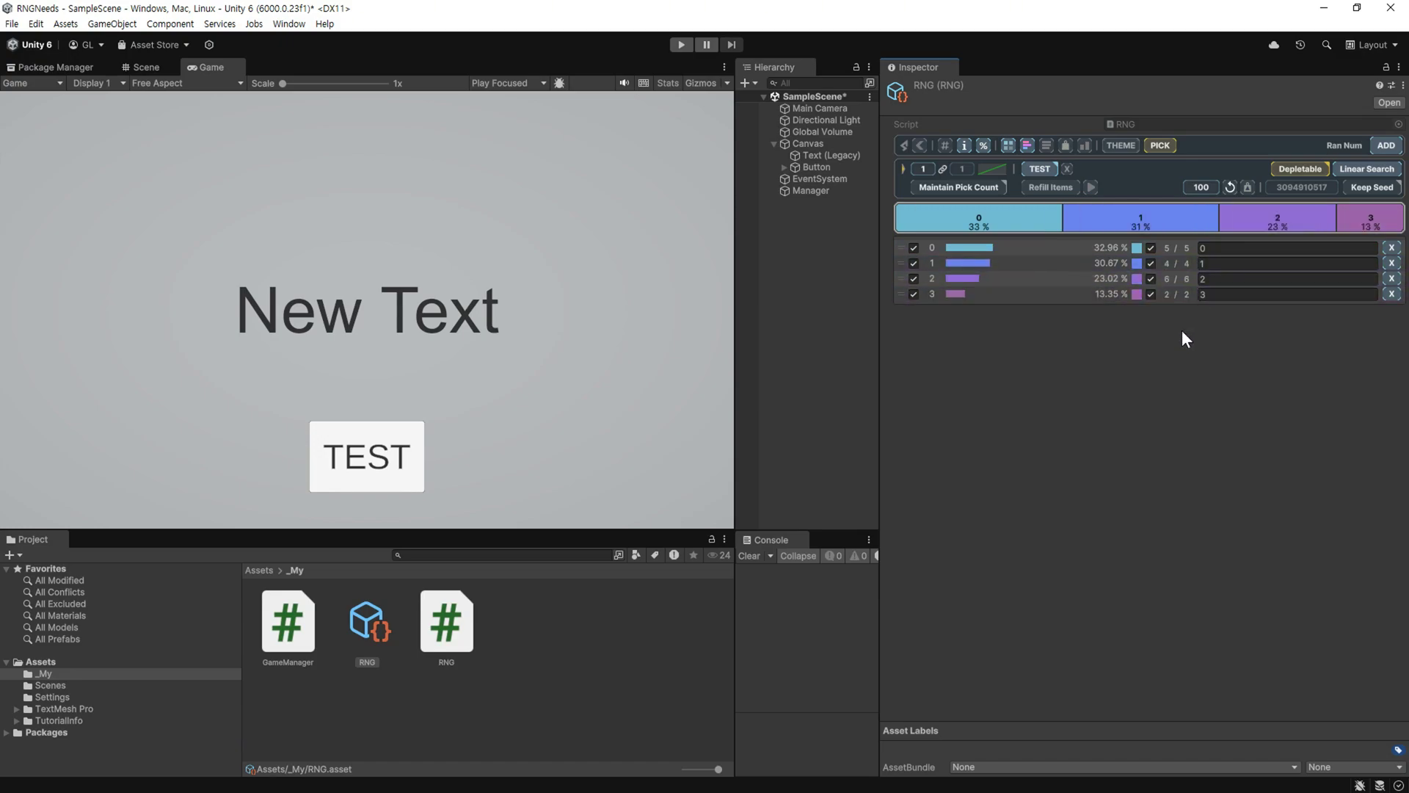
{"action": "left_click", "coordinate": [1039, 165]}
{"action": "left_click", "coordinate": [1039, 168]}
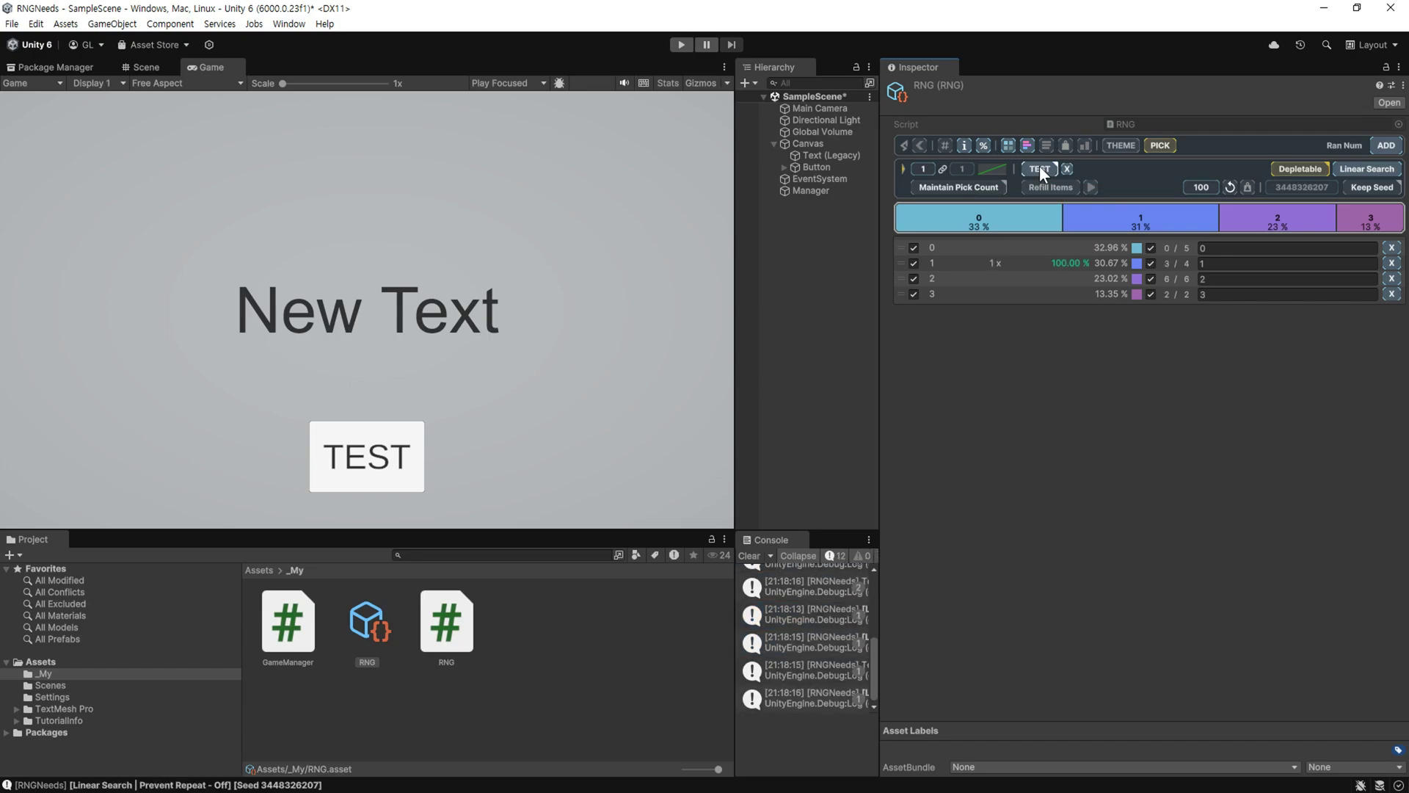
{"action": "left_click", "coordinate": [1039, 165]}
{"action": "left_click", "coordinate": [1039, 165]}
{"action": "left_click", "coordinate": [1039, 165]}
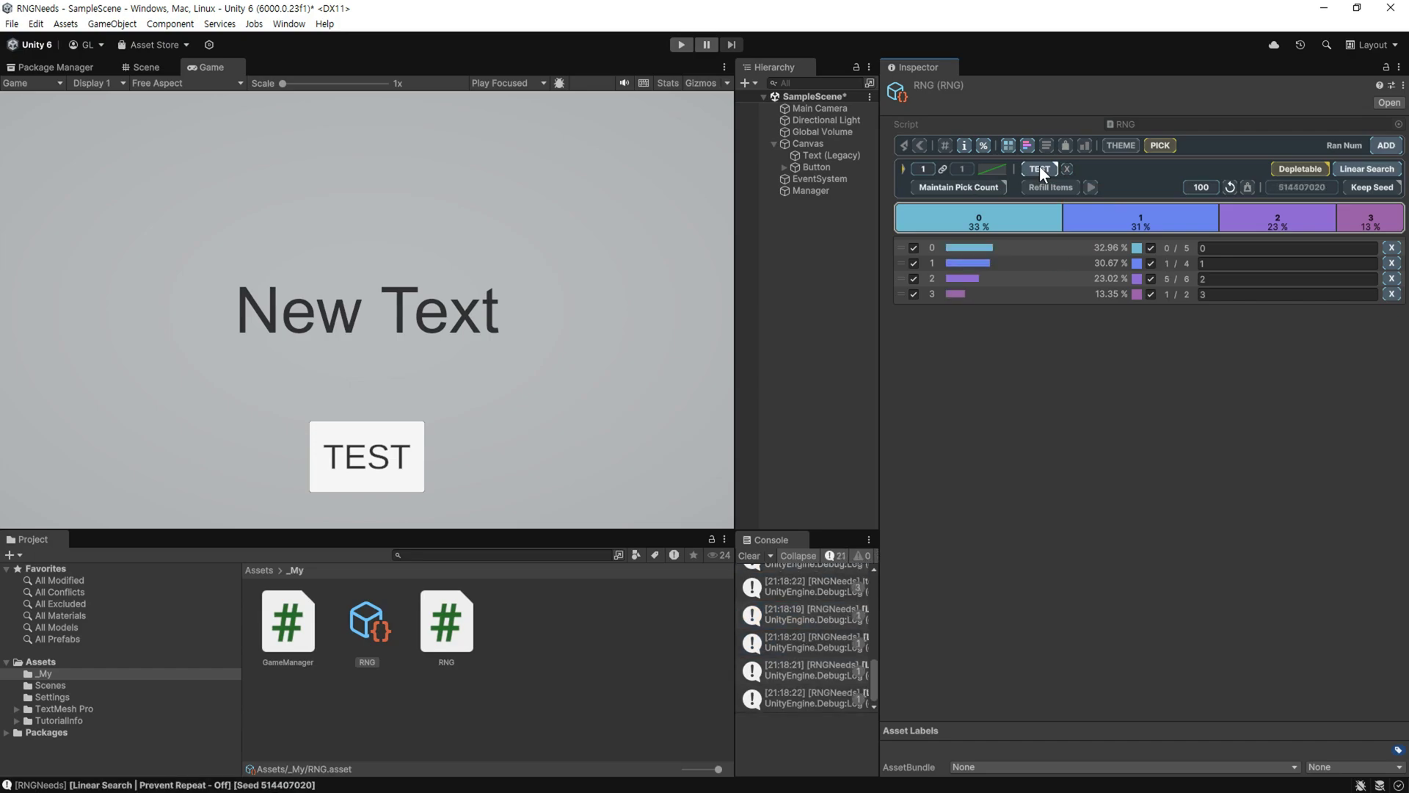
{"action": "left_click", "coordinate": [1040, 166]}
{"action": "left_click", "coordinate": [1039, 167]}
{"action": "left_click", "coordinate": [1039, 167]}
{"action": "left_click", "coordinate": [1039, 168]}
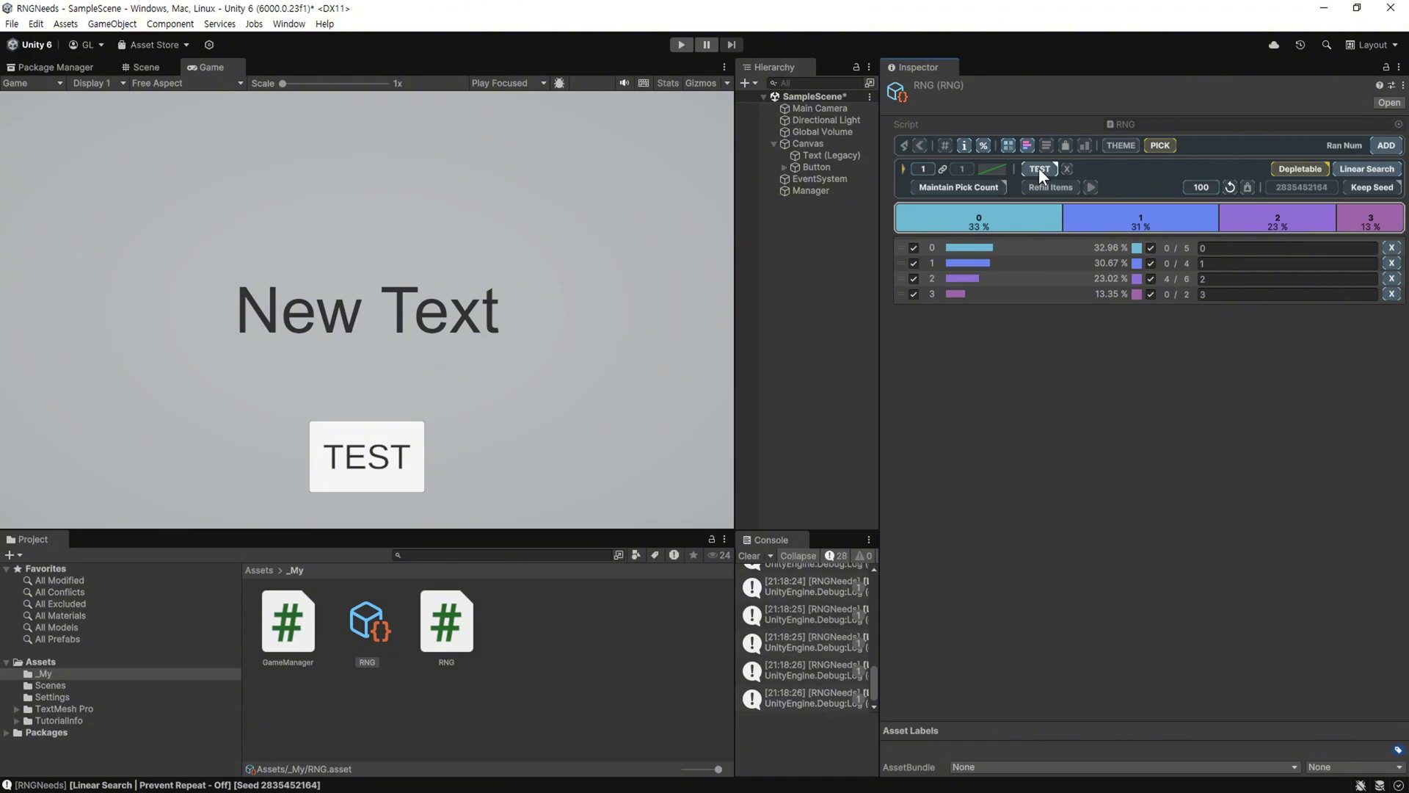
{"action": "left_click", "coordinate": [1039, 168]}
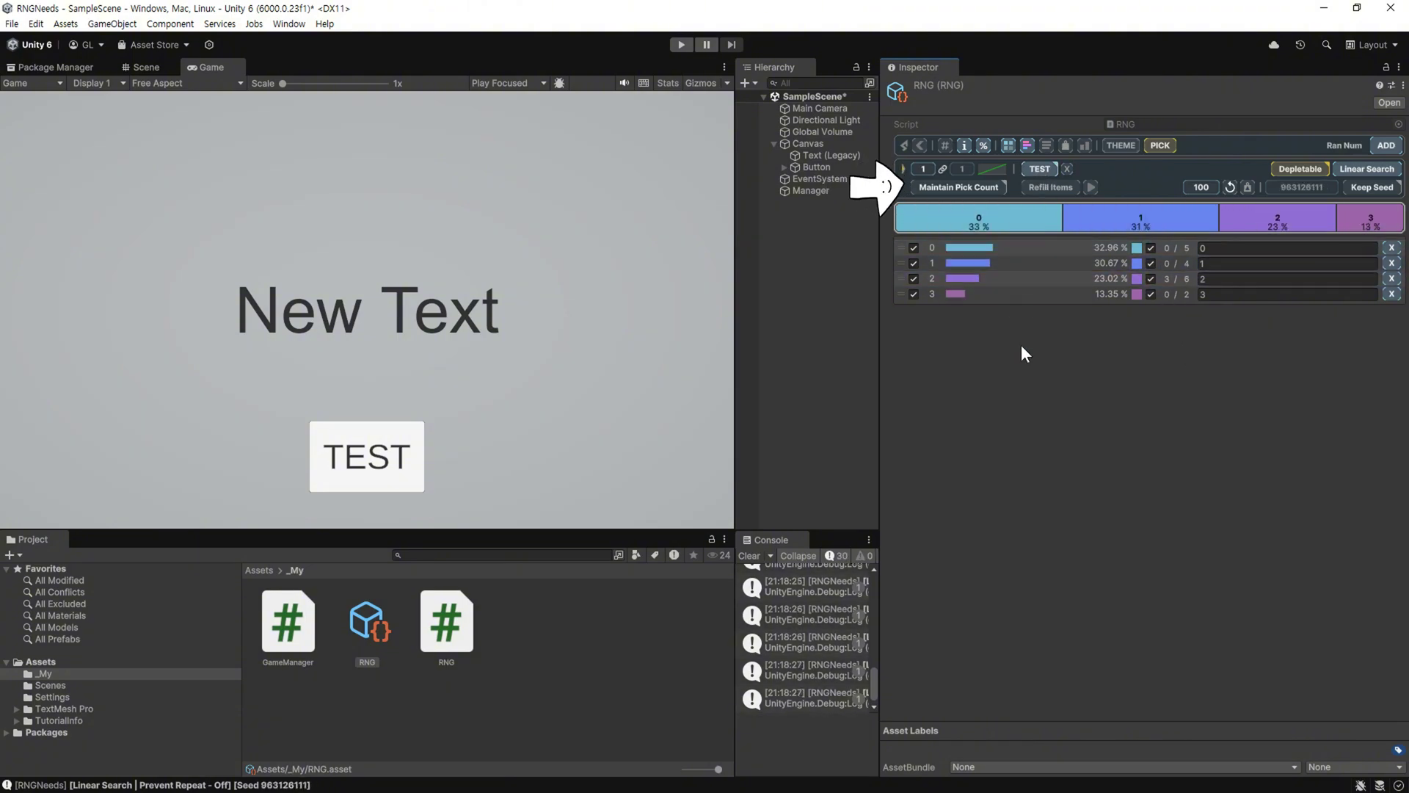
{"action": "mouse_move", "coordinate": [956, 196]}
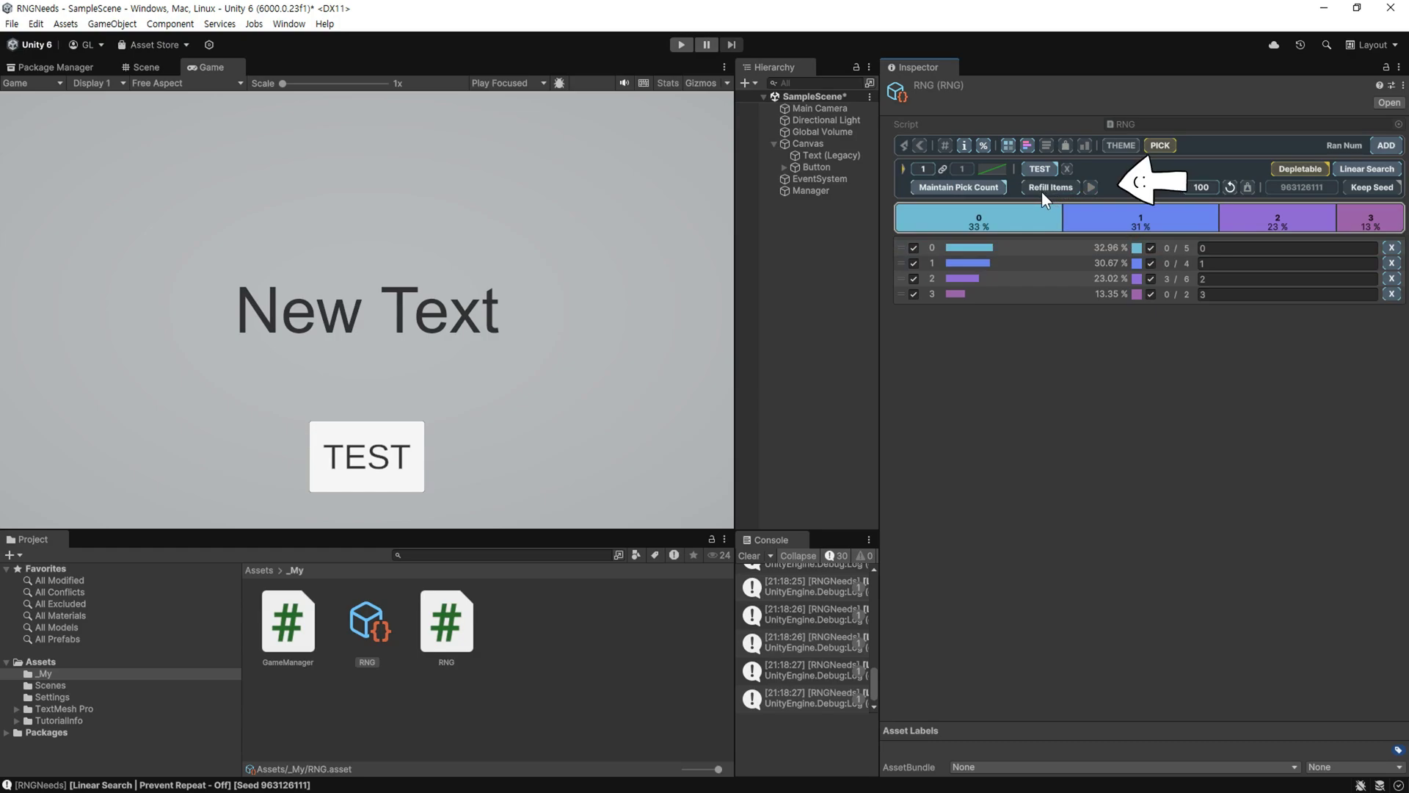
{"action": "left_click", "coordinate": [1093, 188]}
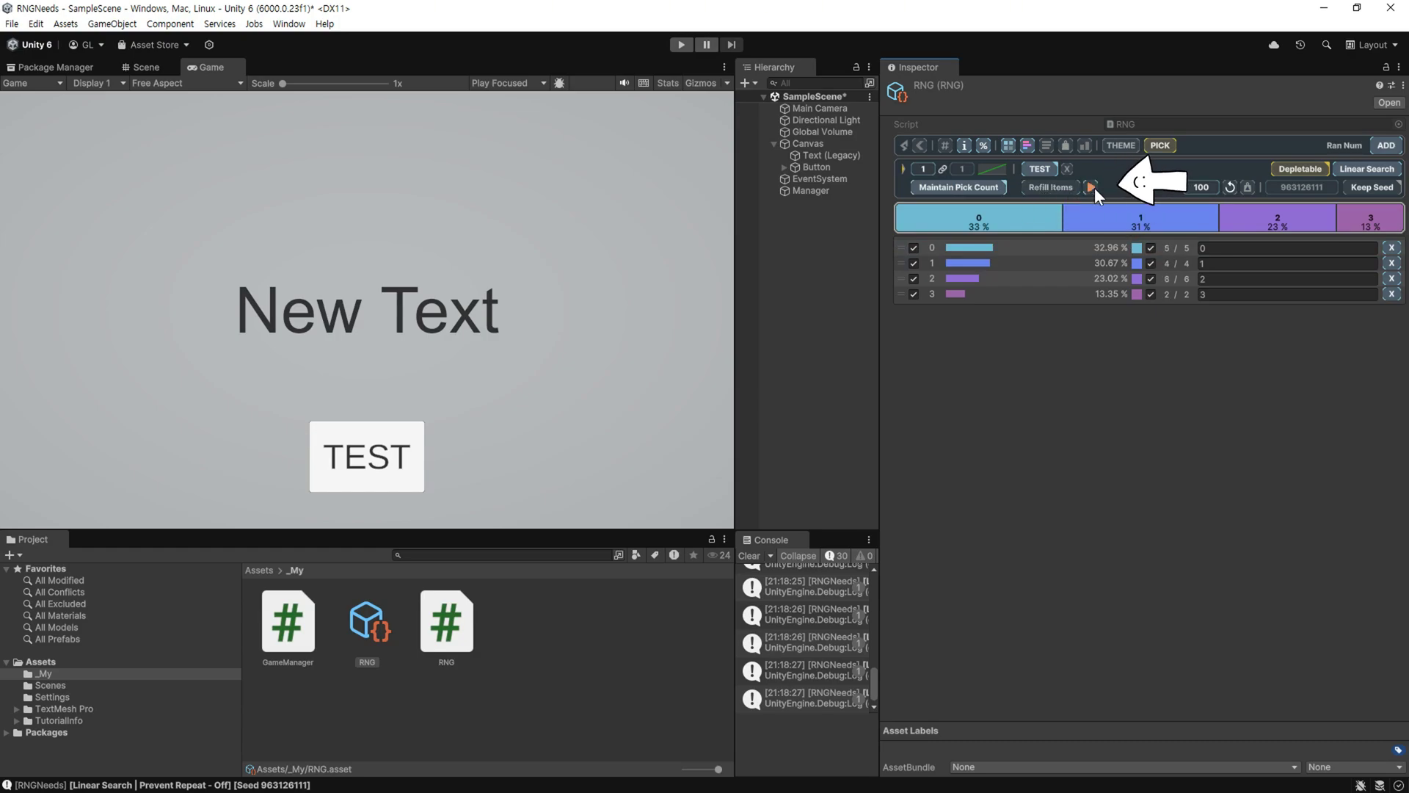
Deplete the list again with repeated test picks, then refill the units to 5/5, 4/4, 6/6 and 2/2.
{"action": "left_click", "coordinate": [1038, 167]}
{"action": "left_click", "coordinate": [1038, 167]}
{"action": "left_click", "coordinate": [1038, 167]}
{"action": "left_click", "coordinate": [1037, 167]}
{"action": "left_click", "coordinate": [1038, 167]}
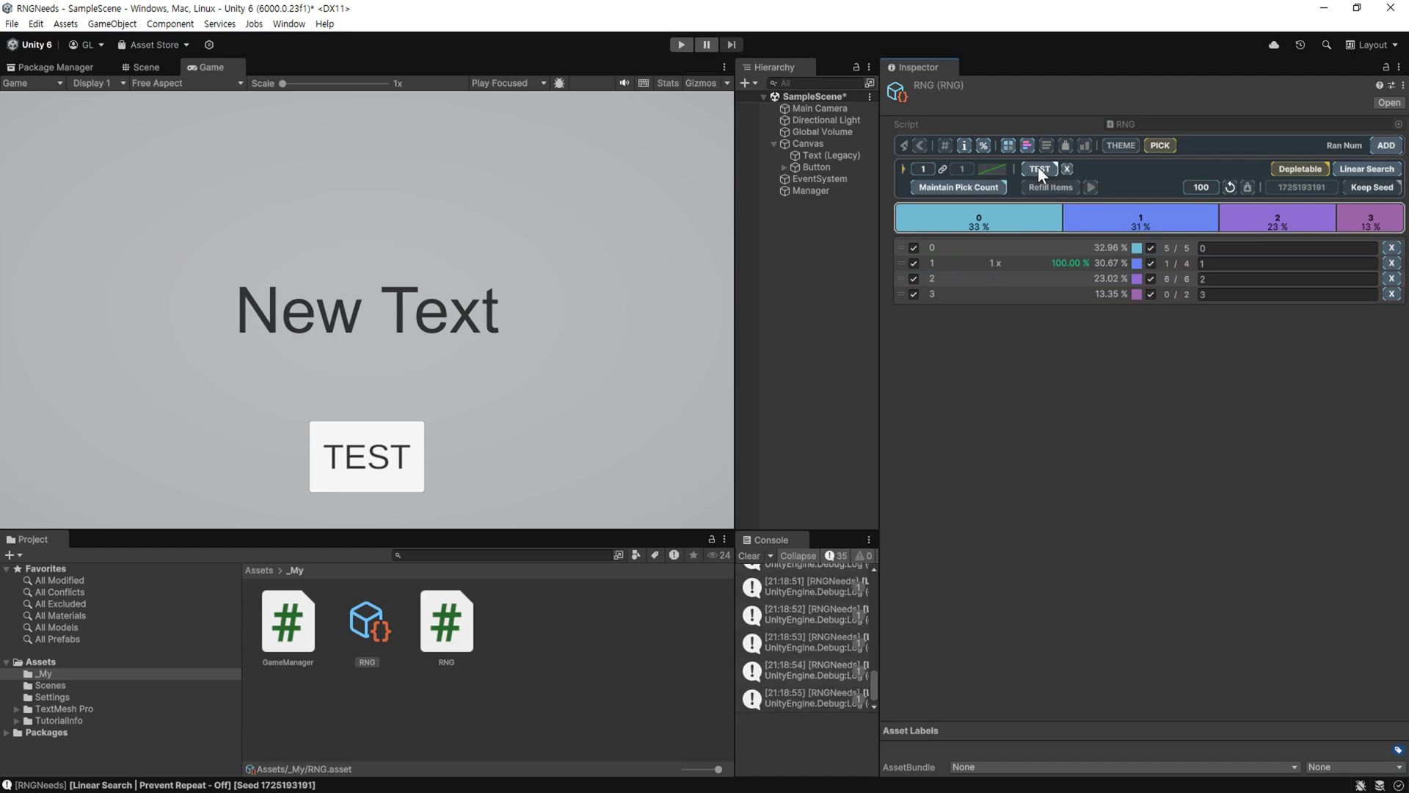
{"action": "left_click", "coordinate": [1038, 167]}
{"action": "left_click", "coordinate": [1037, 167]}
{"action": "left_click", "coordinate": [1037, 167]}
{"action": "left_click", "coordinate": [1038, 167]}
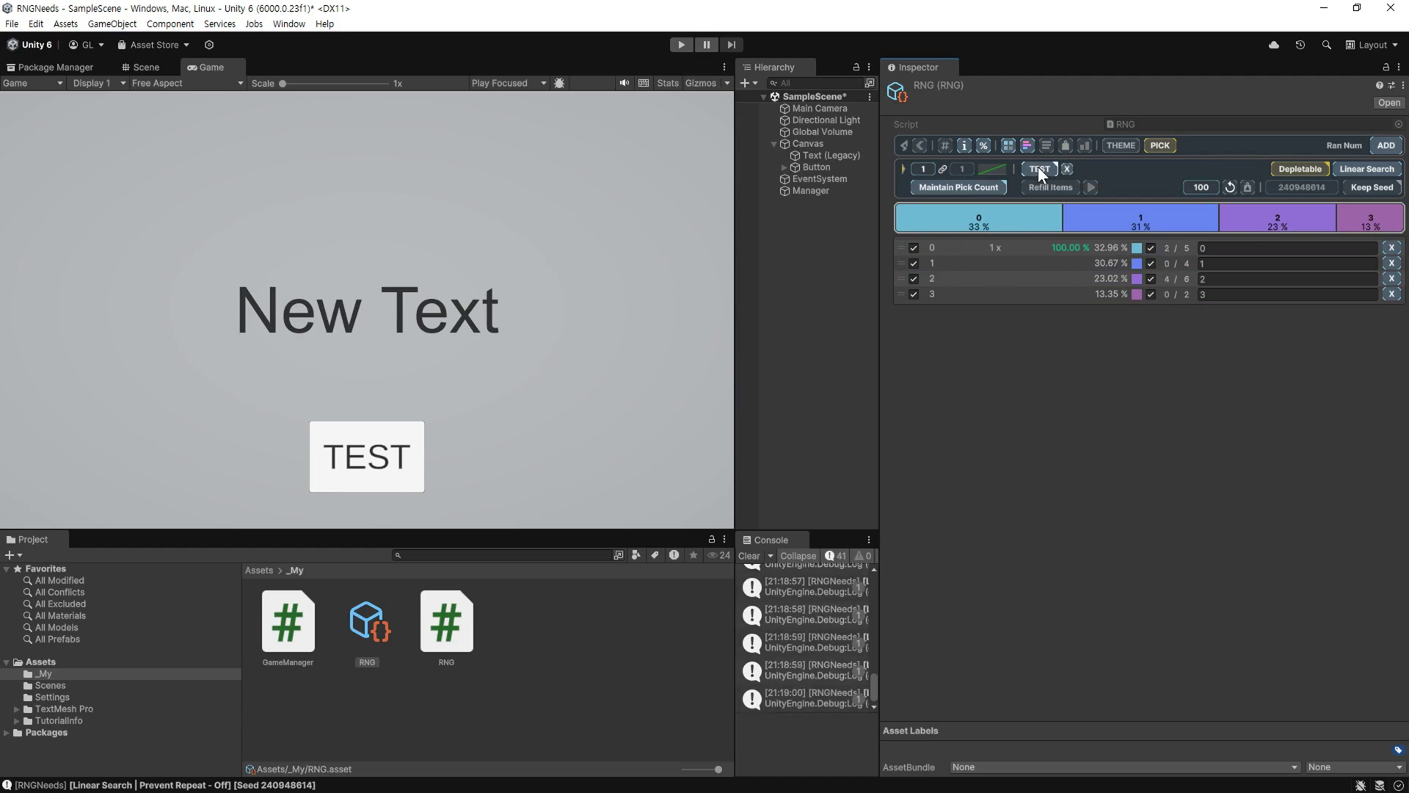
{"action": "left_click", "coordinate": [1038, 167]}
{"action": "left_click", "coordinate": [1038, 167]}
{"action": "left_click", "coordinate": [1038, 168]}
{"action": "left_click", "coordinate": [1038, 168]}
{"action": "left_click", "coordinate": [1038, 167]}
{"action": "left_click", "coordinate": [1038, 168]}
{"action": "left_click", "coordinate": [1090, 187]}
Clear the console and start DepositCheck() with int val = ranNum.PickValue() and return val.
{"action": "left_click", "coordinate": [749, 556]}
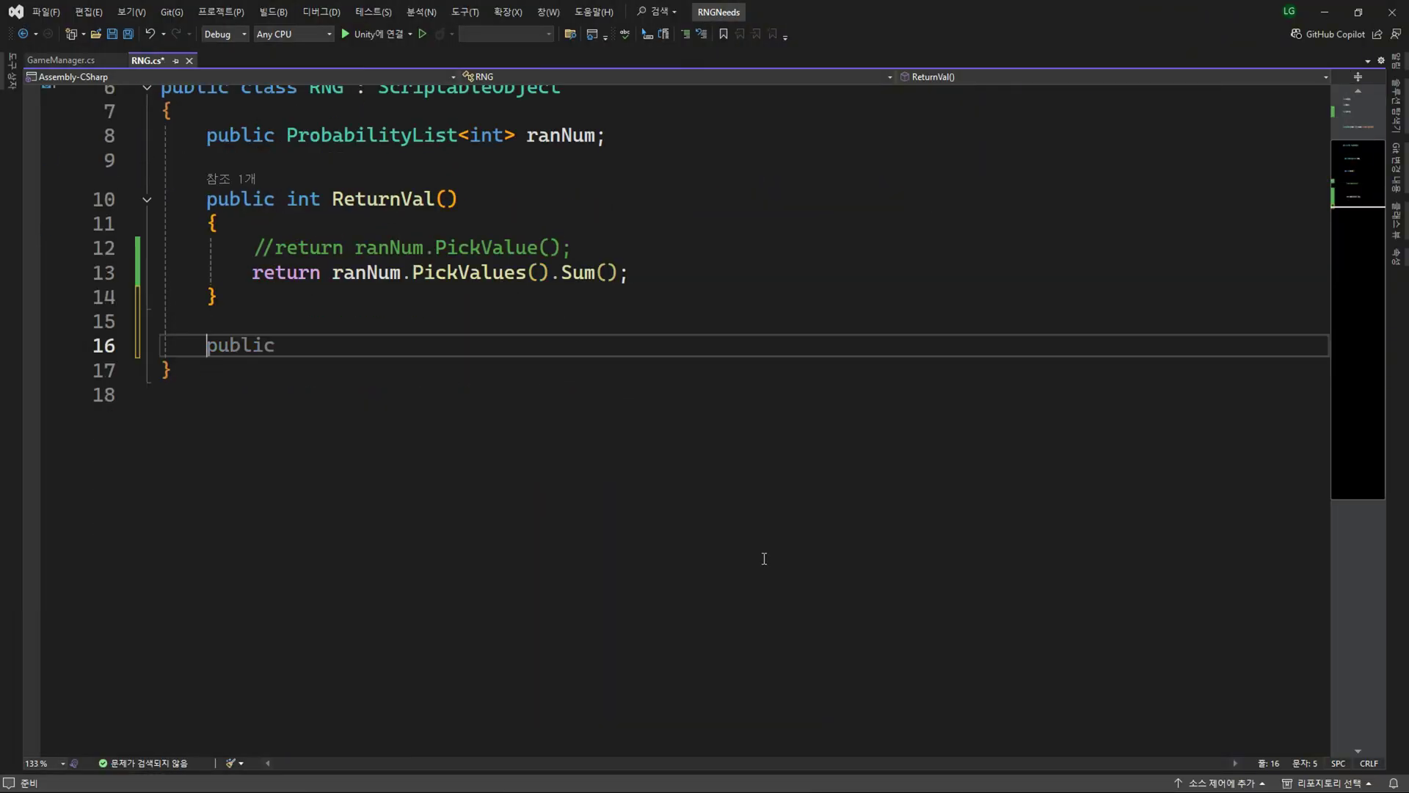
{"action": "type", "text": "public intDe"}
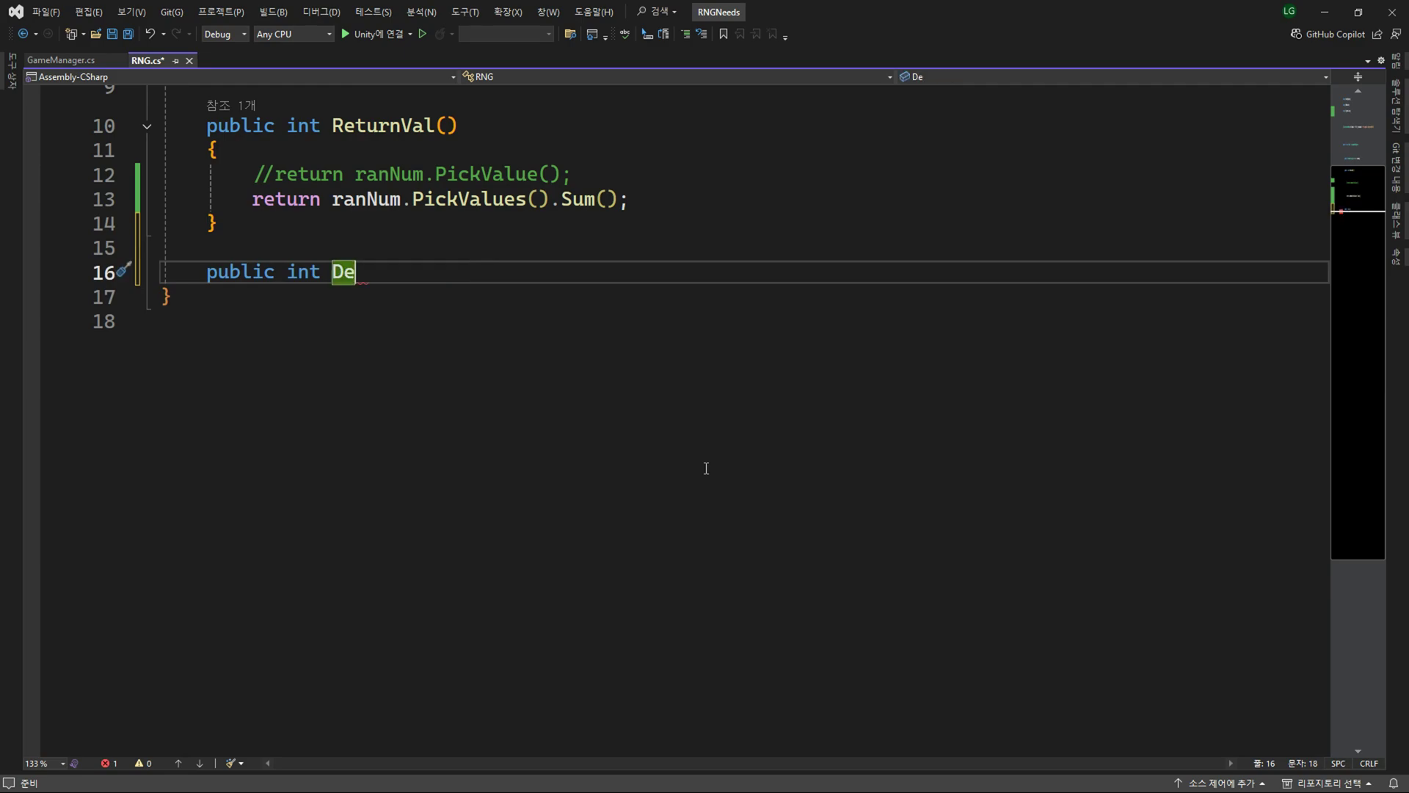
{"action": "type", "text": "positCheck() {"}
{"action": "key", "text": "Return"}
{"action": "type", "text": "int val"}
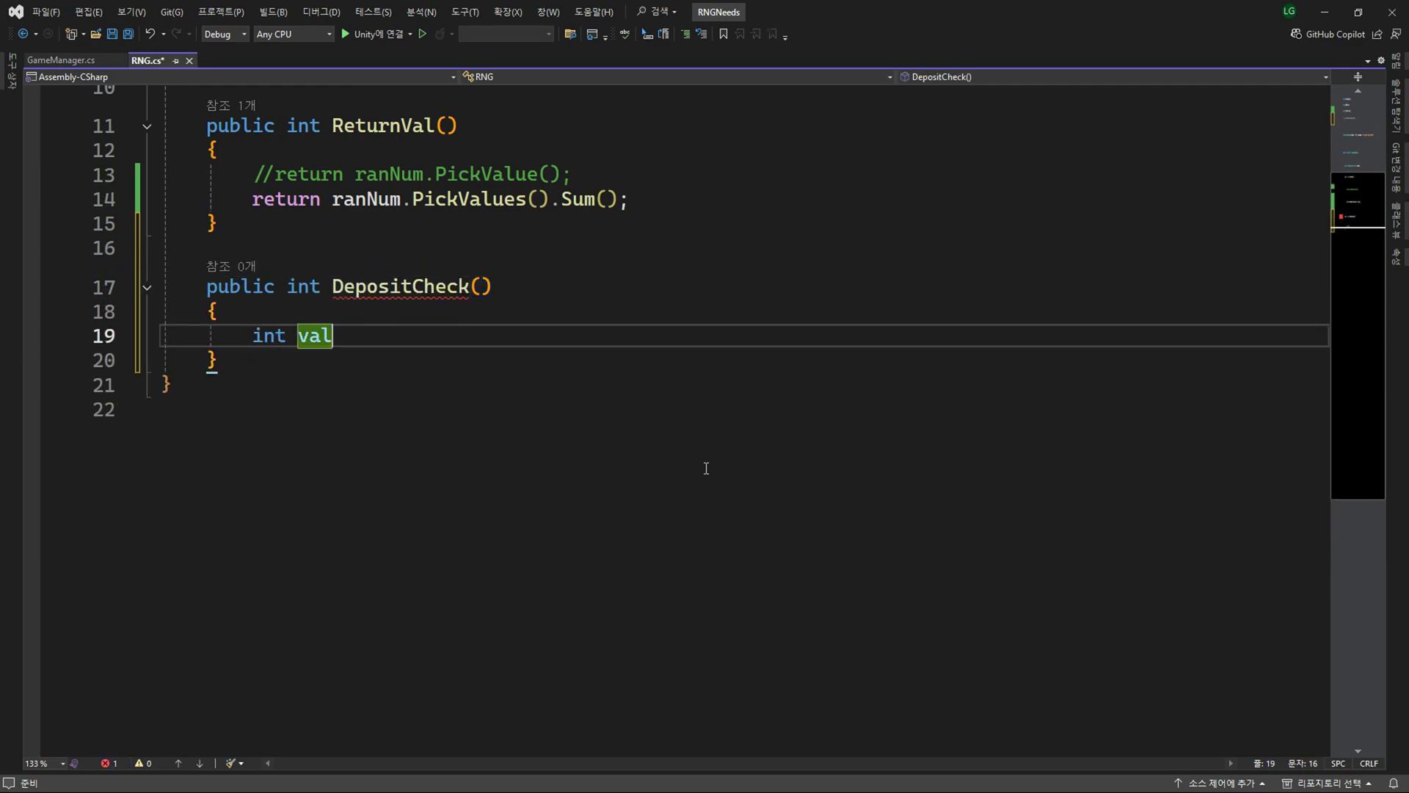
{"action": "key", "text": "Return"}
{"action": "key", "text": "Return"}
{"action": "type", "text": "re"}
{"action": "key", "text": "Tab"}
{"action": "type", "text": "val"}
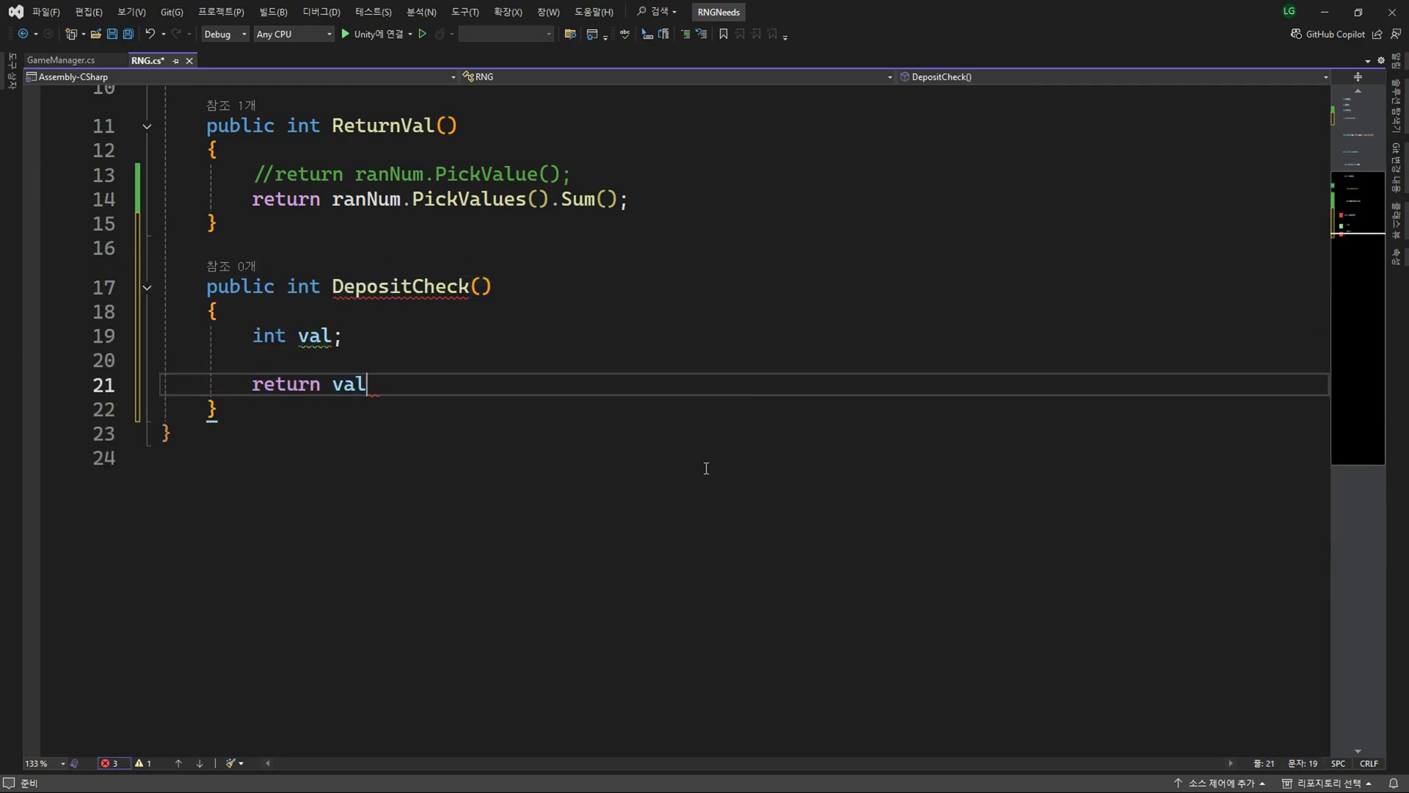
{"action": "type", "text": ";"}
{"action": "key", "text": "Up"}
{"action": "key", "text": "Up"}
{"action": "key", "text": "Left"}
{"action": "type", "text": "r"}
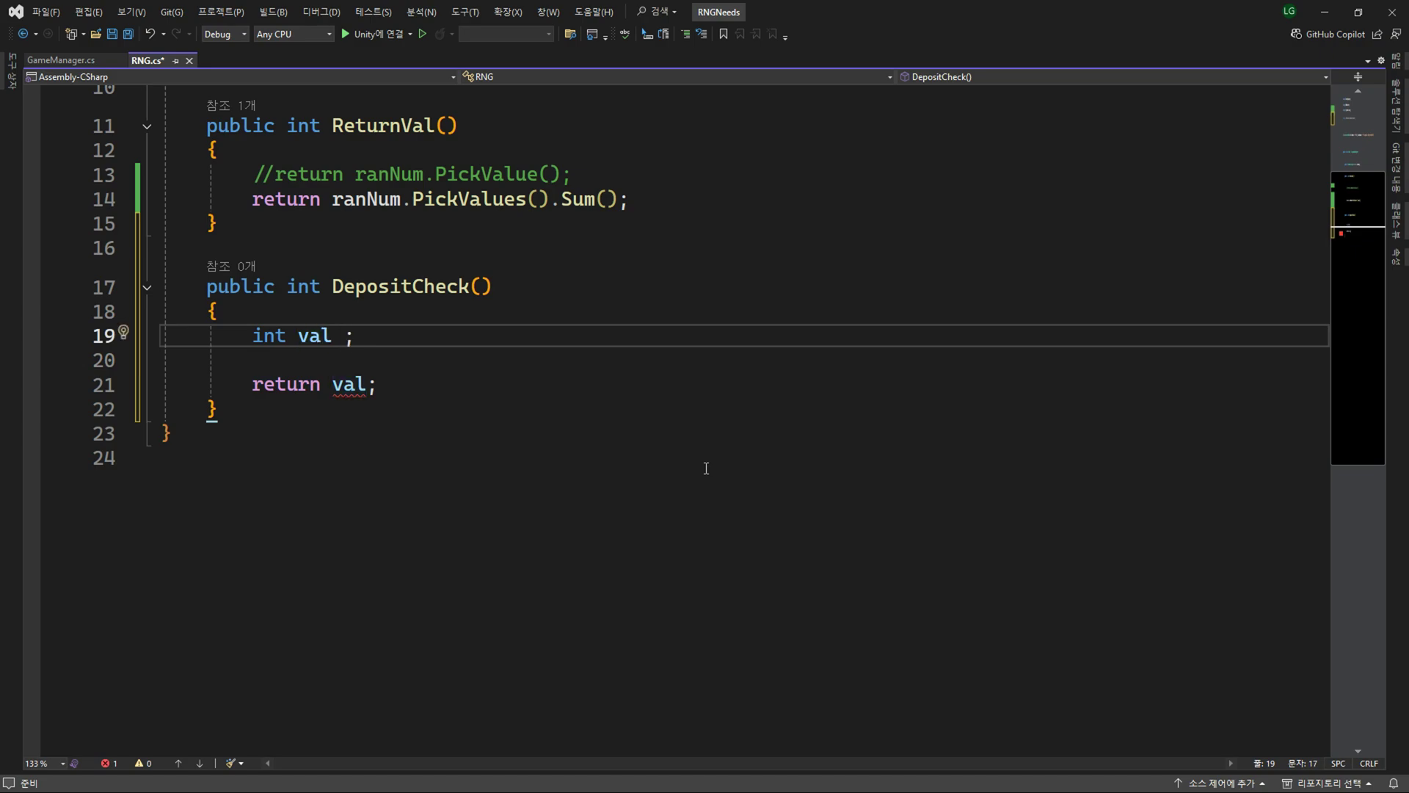
{"action": "type", "text": "anNum."}
{"action": "key", "text": "Tab"}
{"action": "type", "text": "()"}
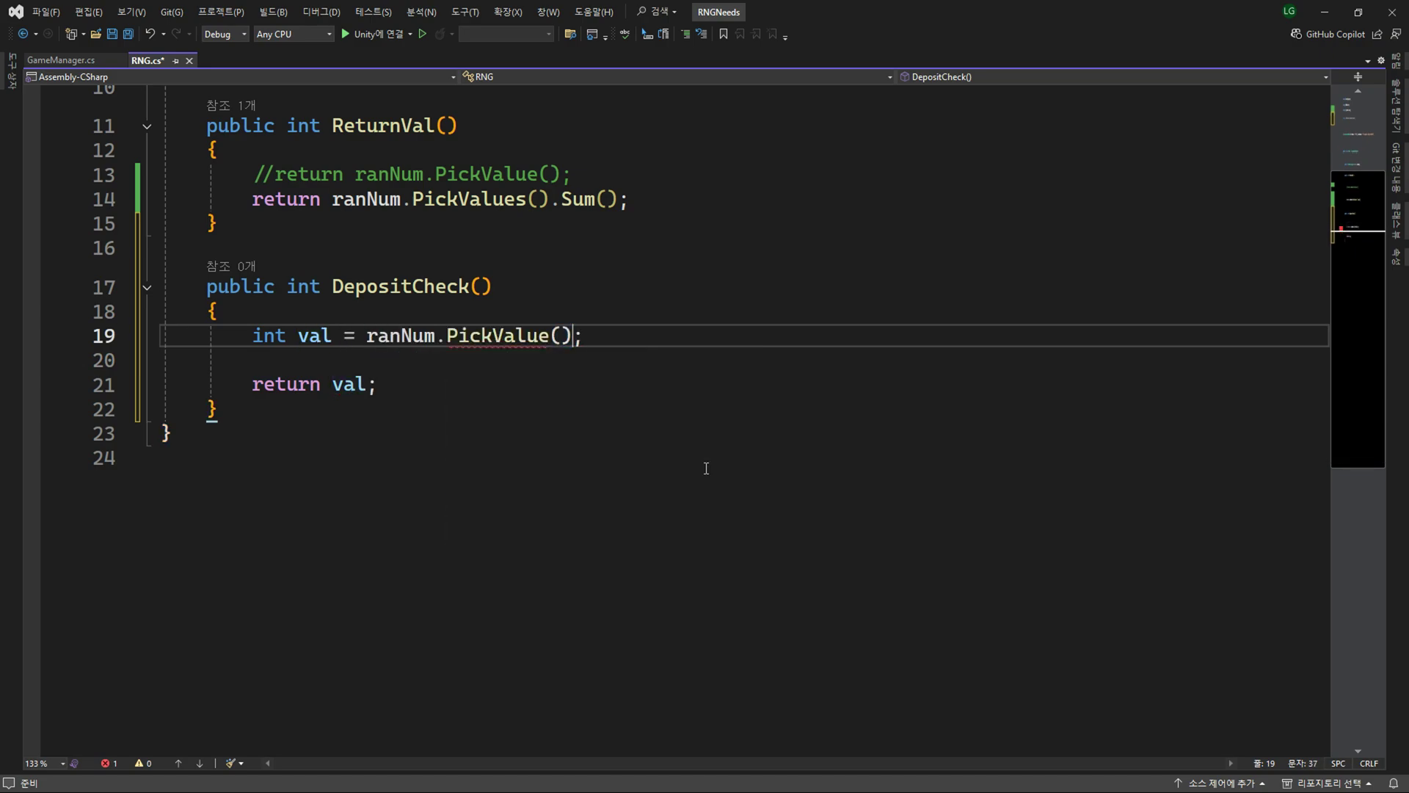
Add a for loop over the items with an if on ranNum.TryGetProbabilityItem(i, out var deposit).
{"action": "key", "text": "Return"}
{"action": "key", "text": "Return"}
{"action": "type", "text": "for"}
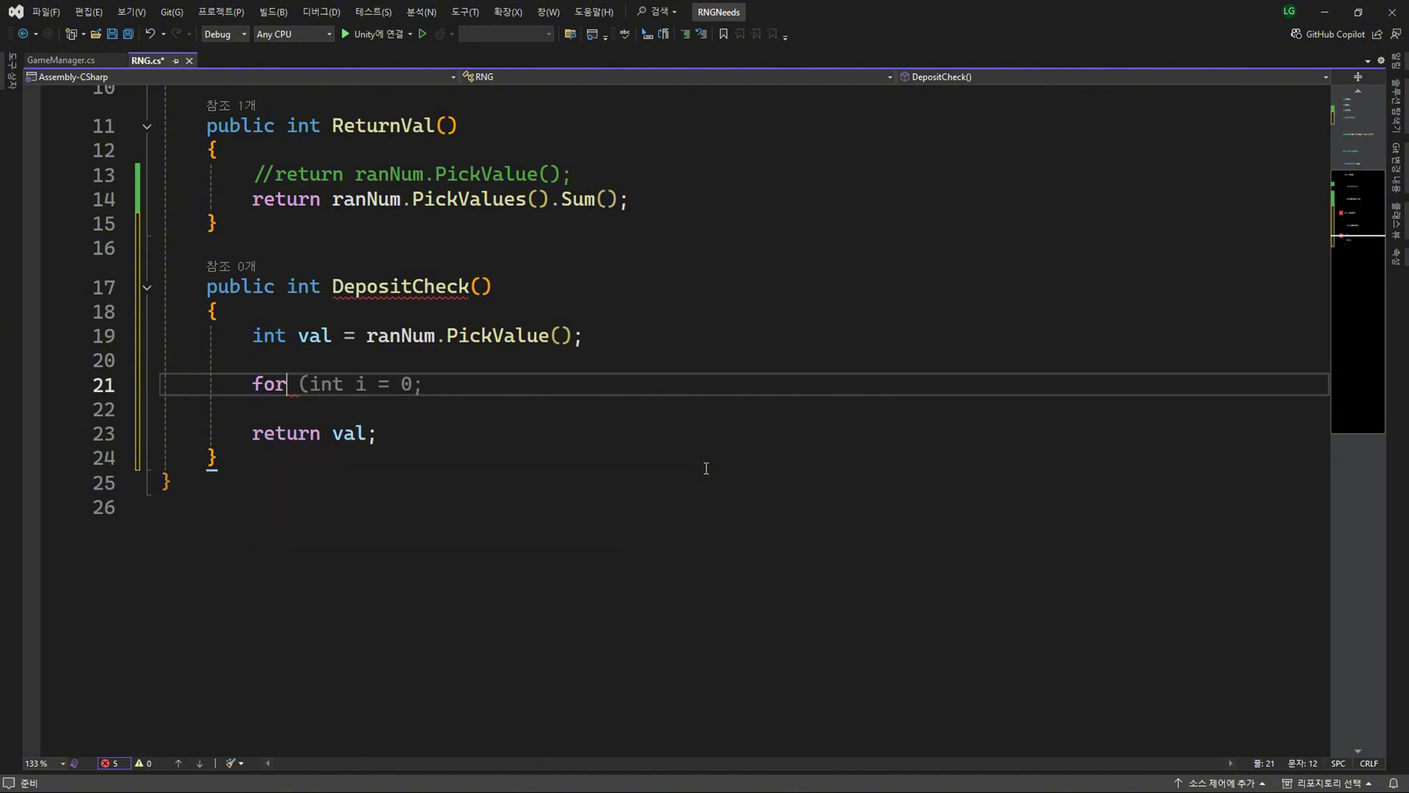
{"action": "type", "text": "i M"}
{"action": "key", "text": "BackSpace"}
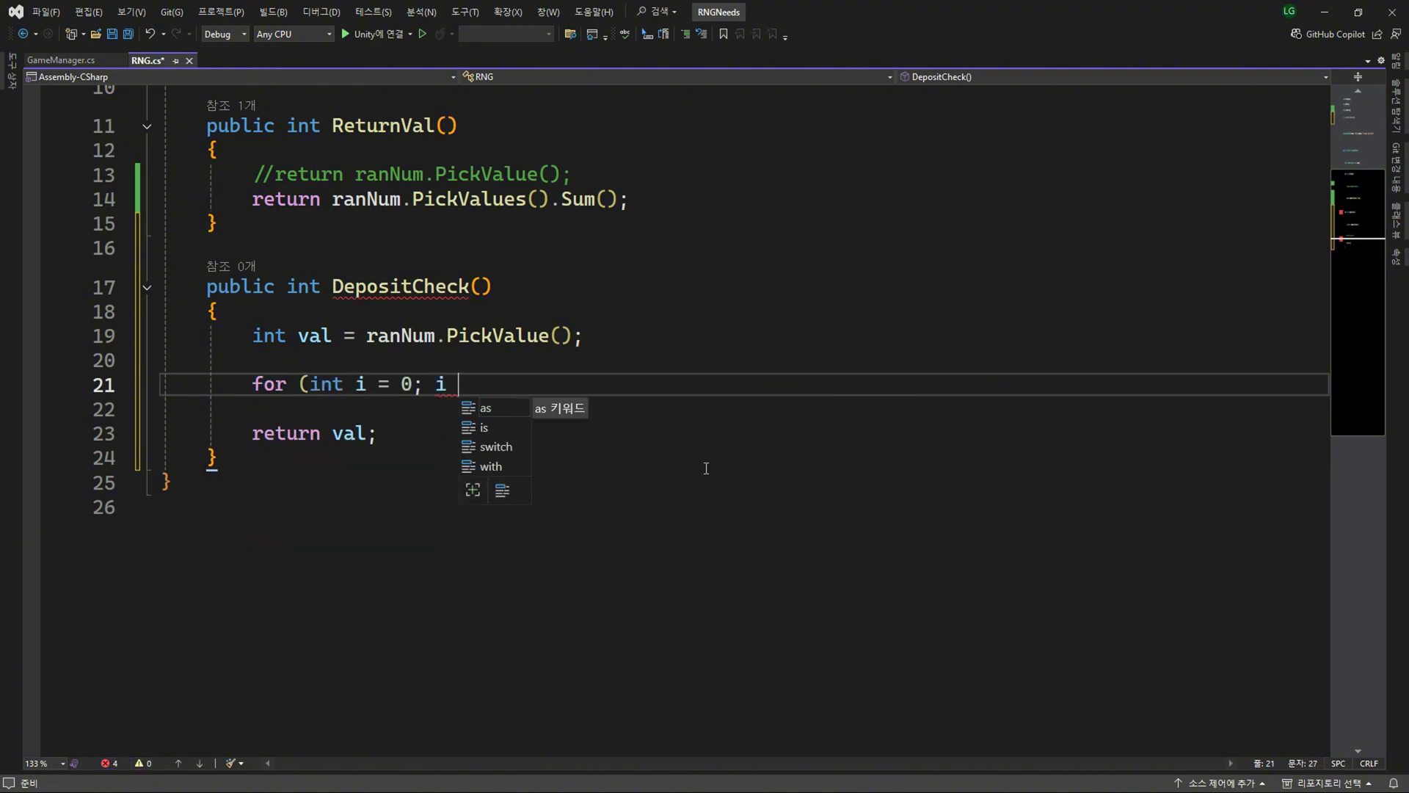
{"action": "type", "text": "< .;"}
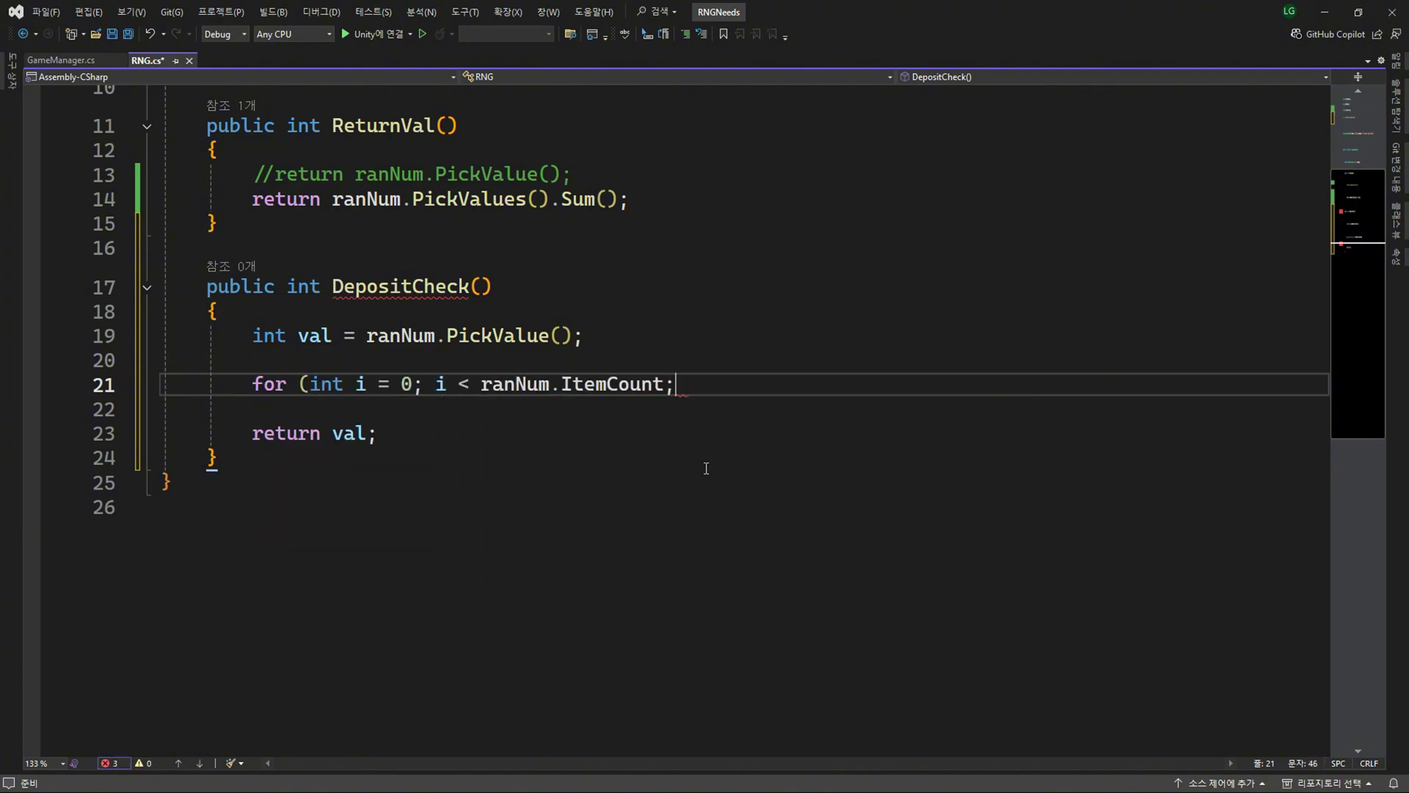
{"action": "key", "text": "Tab"}
{"action": "key", "text": "Return"}
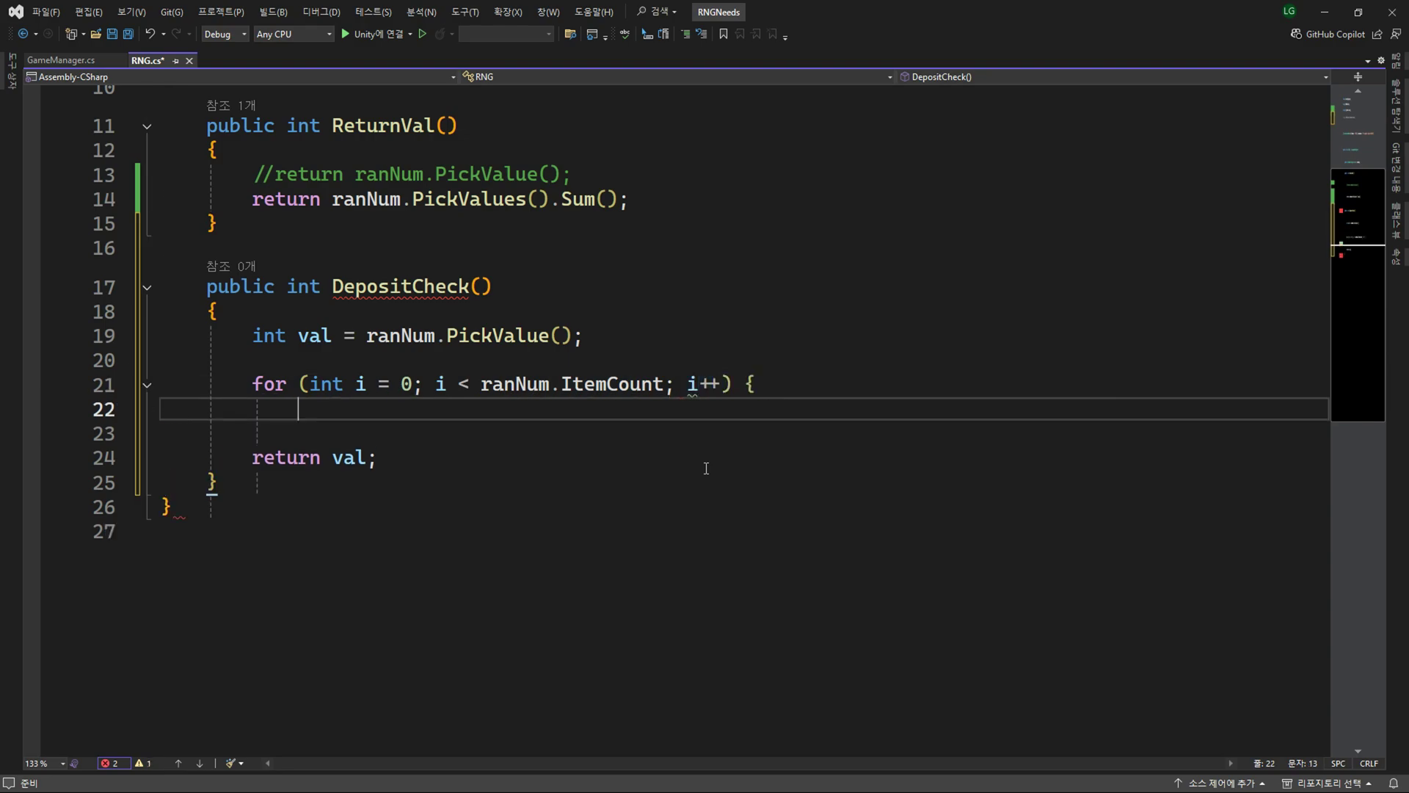
{"action": "type", "text": "if"}
{"action": "key", "text": "Tab"}
{"action": "key", "text": "Tab"}
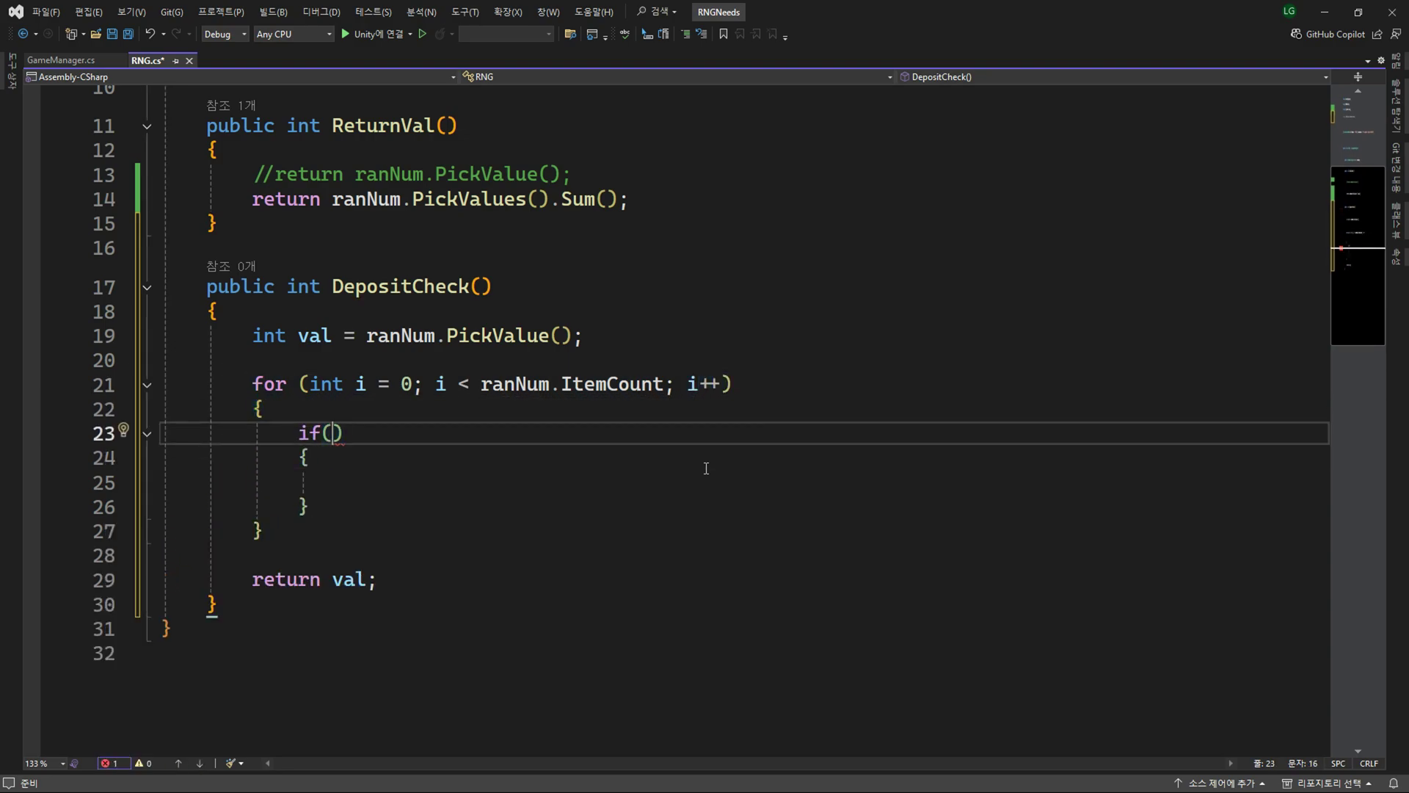
{"action": "scroll", "coordinate": [706, 468], "scroll_direction": "down", "scroll_amount": 2}
{"action": "type", "text": "r."}
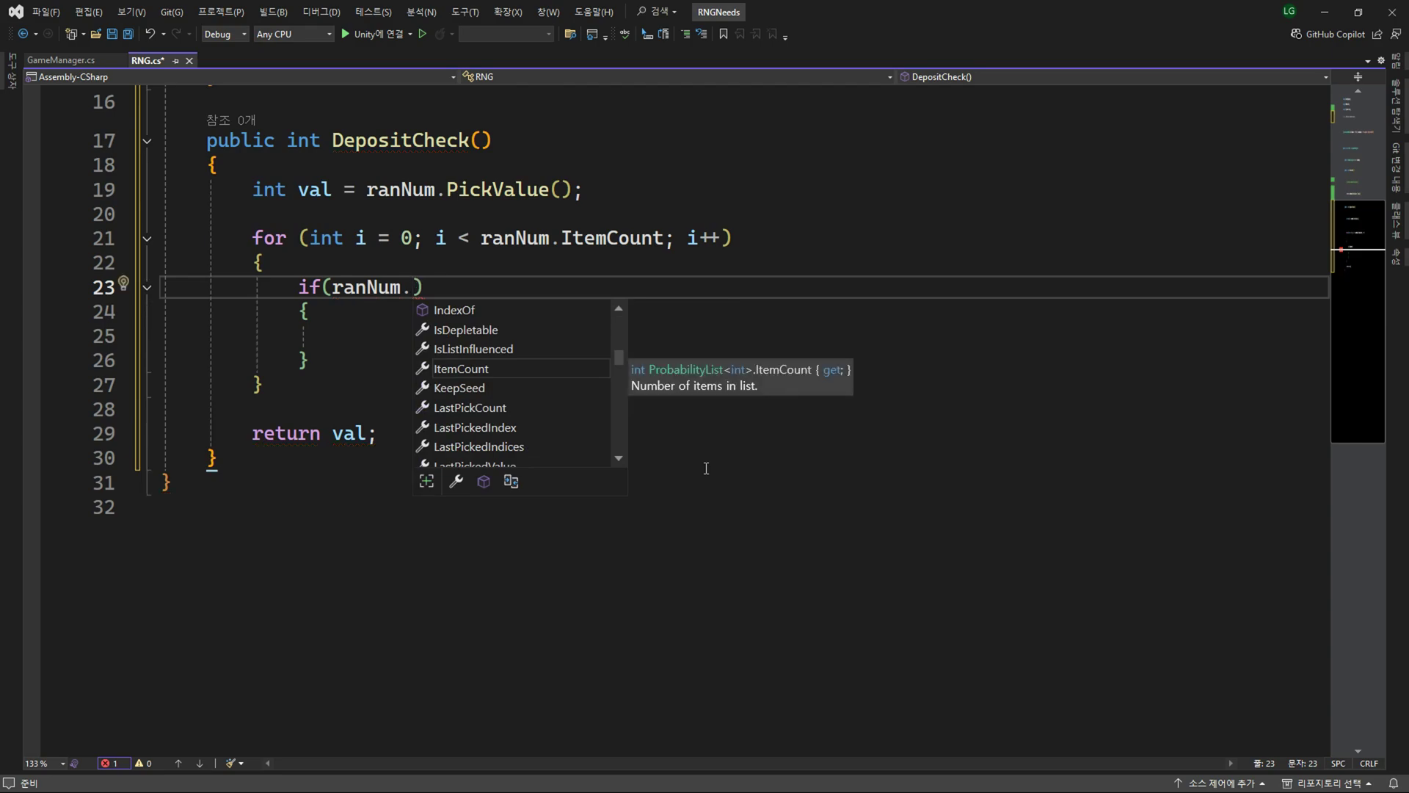
{"action": "type", "text": "Tr"}
{"action": "key", "text": "Tab"}
{"action": "type", "text": "()"}
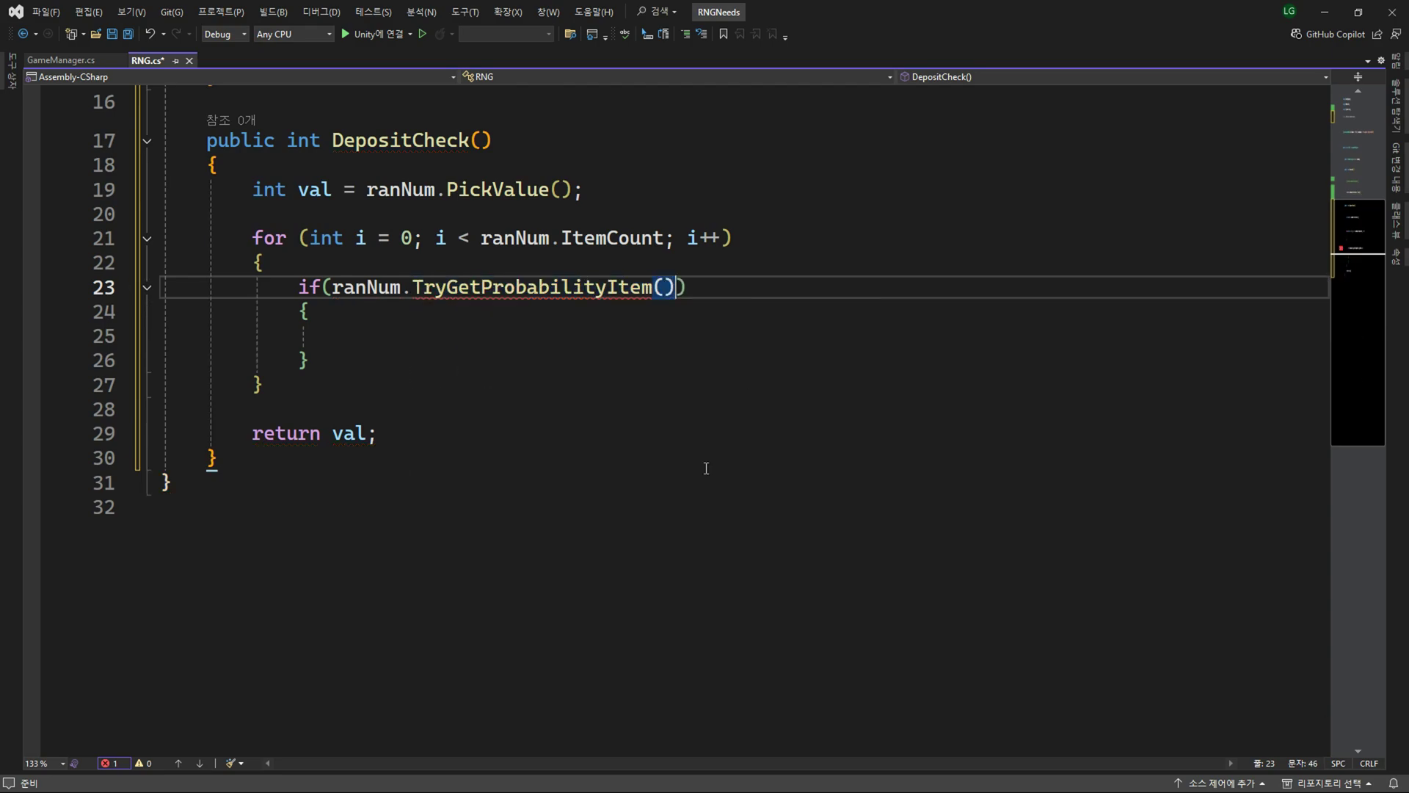
{"action": "type", "text": "i,"}
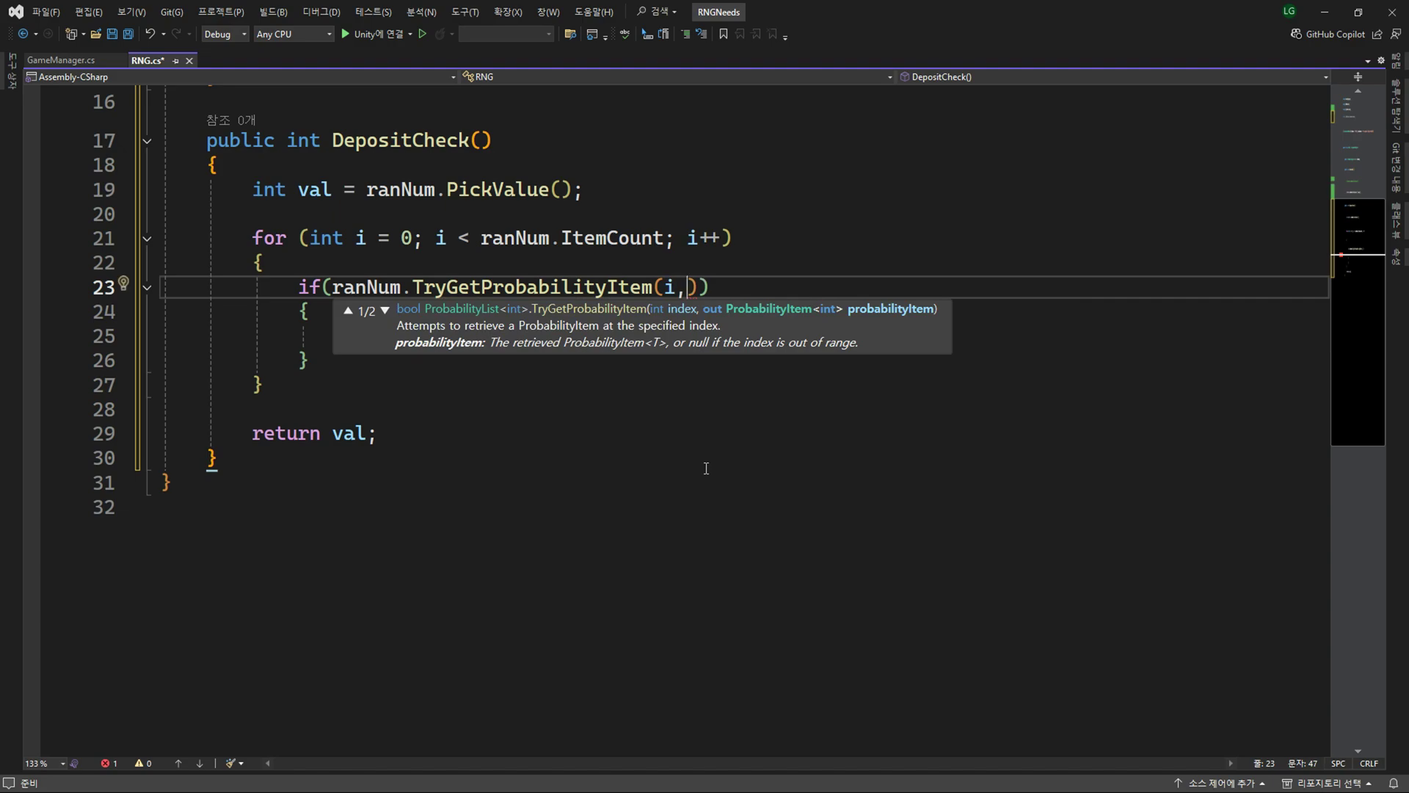
{"action": "type", "text": " out var "}
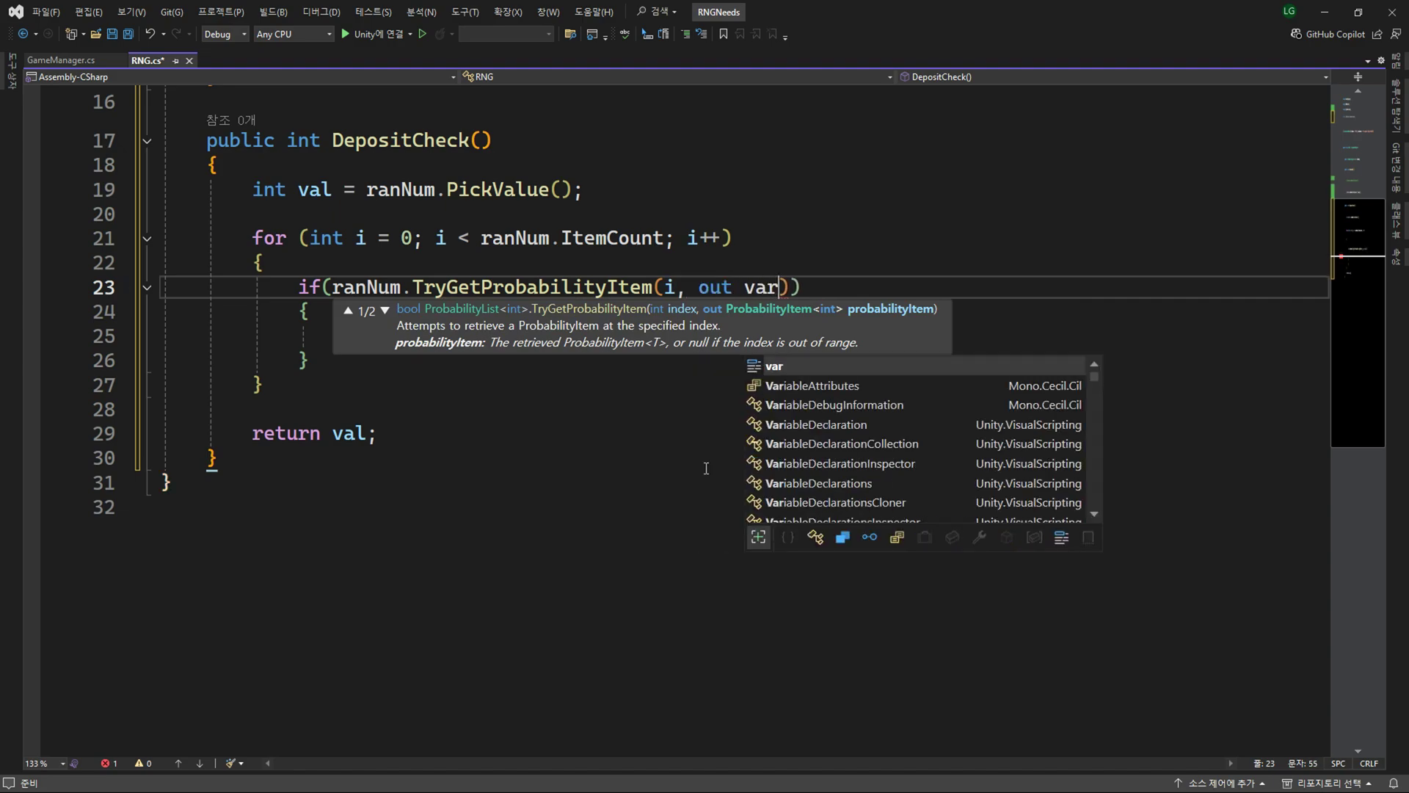
{"action": "type", "text": "deposi"}
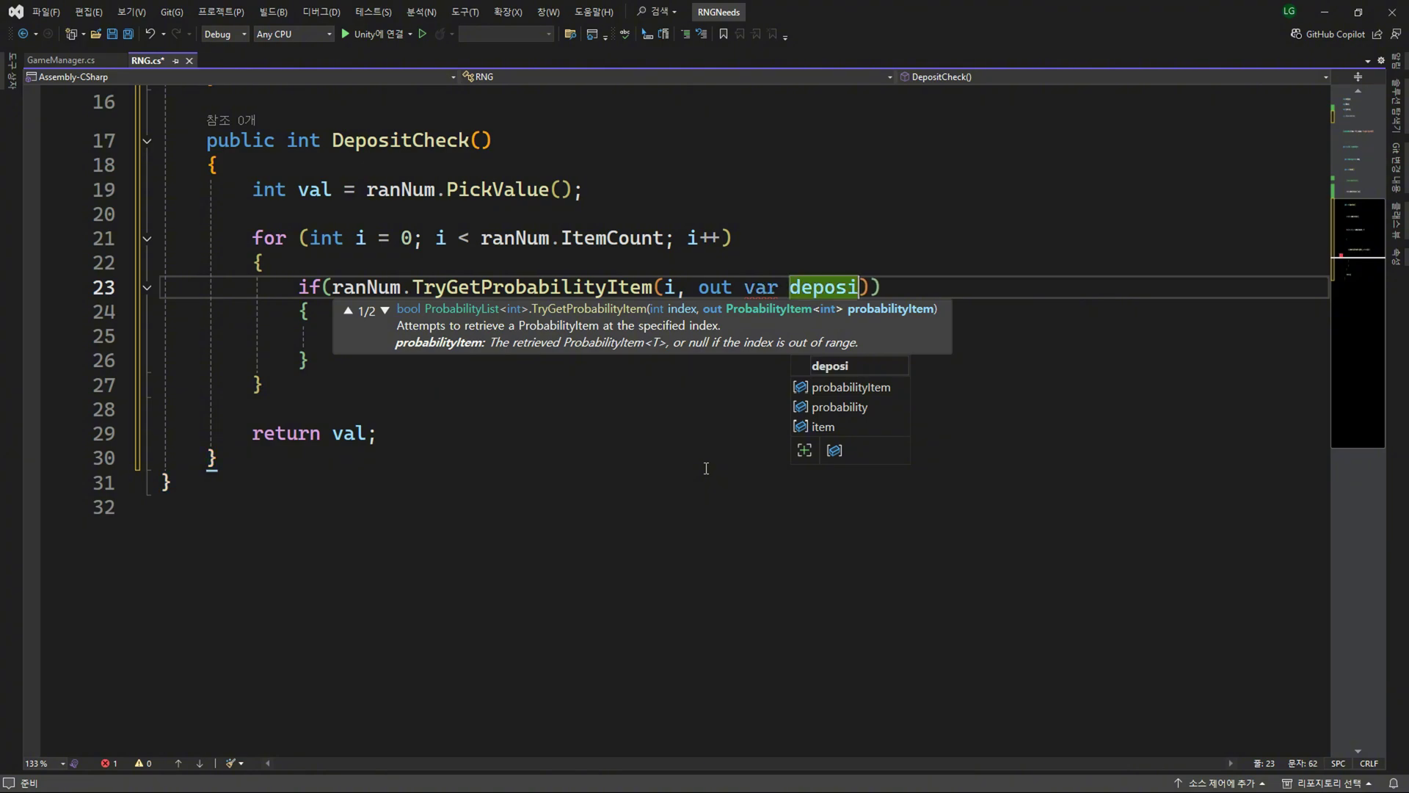
{"action": "key", "text": "Escape"}
Inside it, disable the item via ranNum.SetItemEnabled when deposit.IsDepleted is true.
{"action": "key", "text": "Down"}
{"action": "key", "text": "Down"}
{"action": "type", "text": "if(){"}
{"action": "key", "text": "Return"}
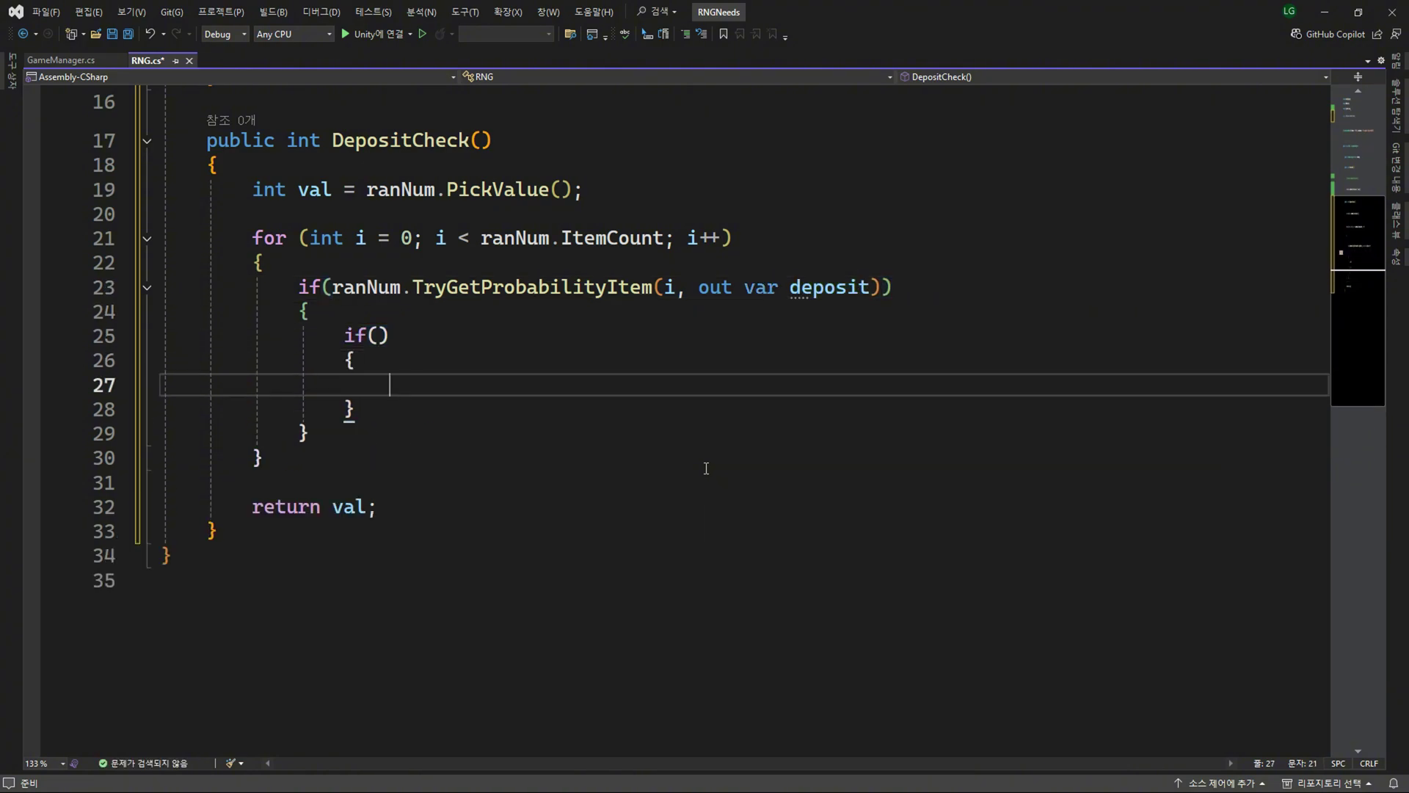
{"action": "key", "text": "Up"}
{"action": "key", "text": "Up"}
{"action": "key", "text": "Left"}
{"action": "type", "text": "deposit"}
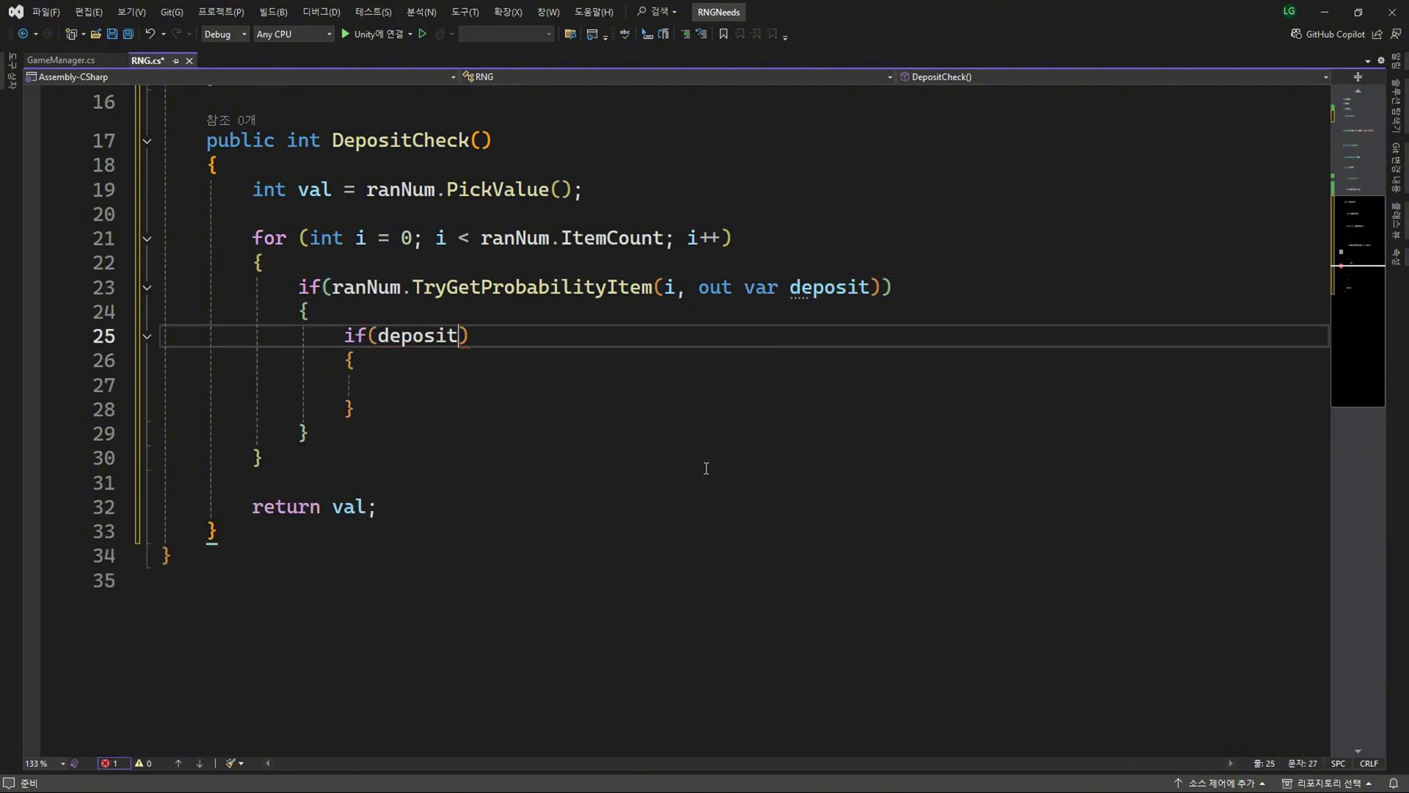
{"action": "type", "text": ".Is"}
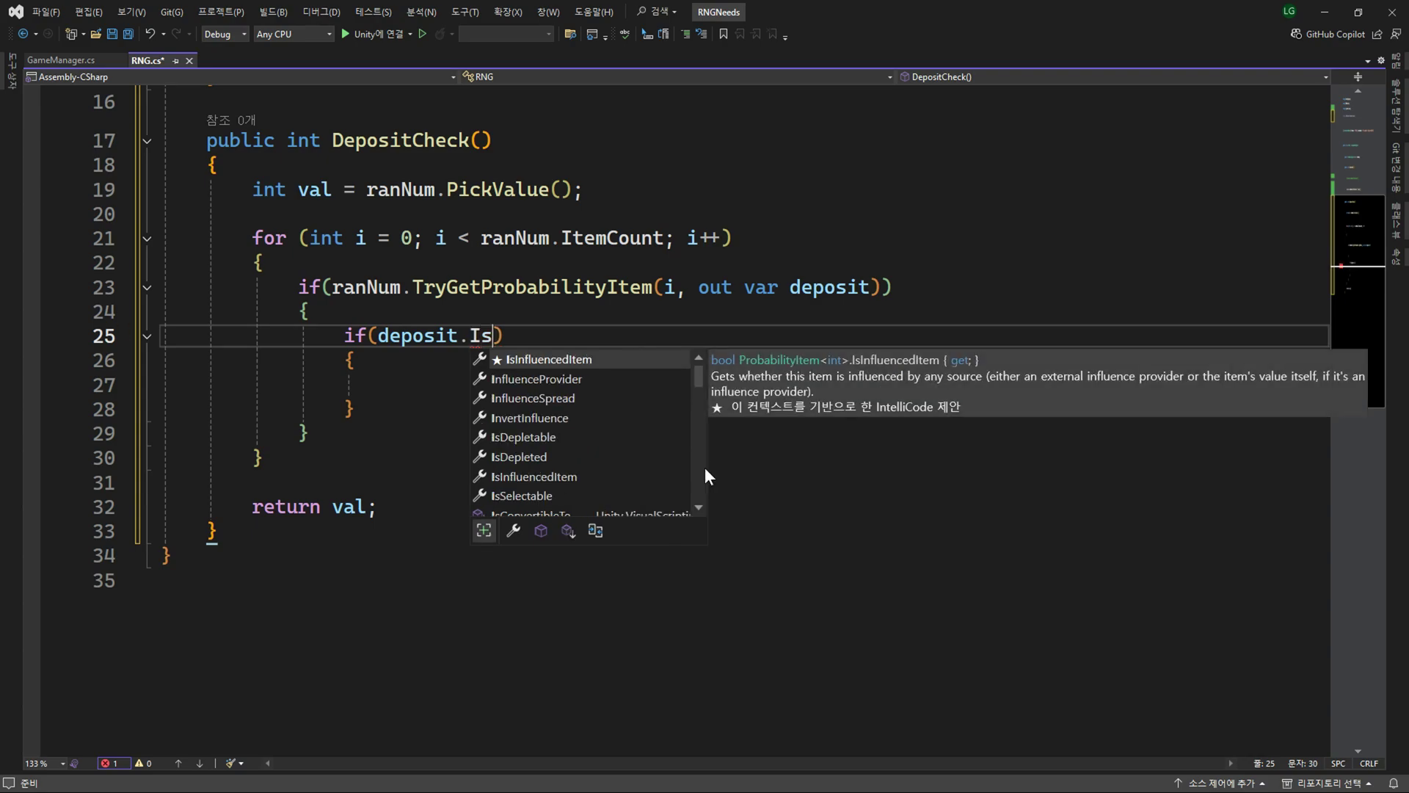
{"action": "type", "text": "De"}
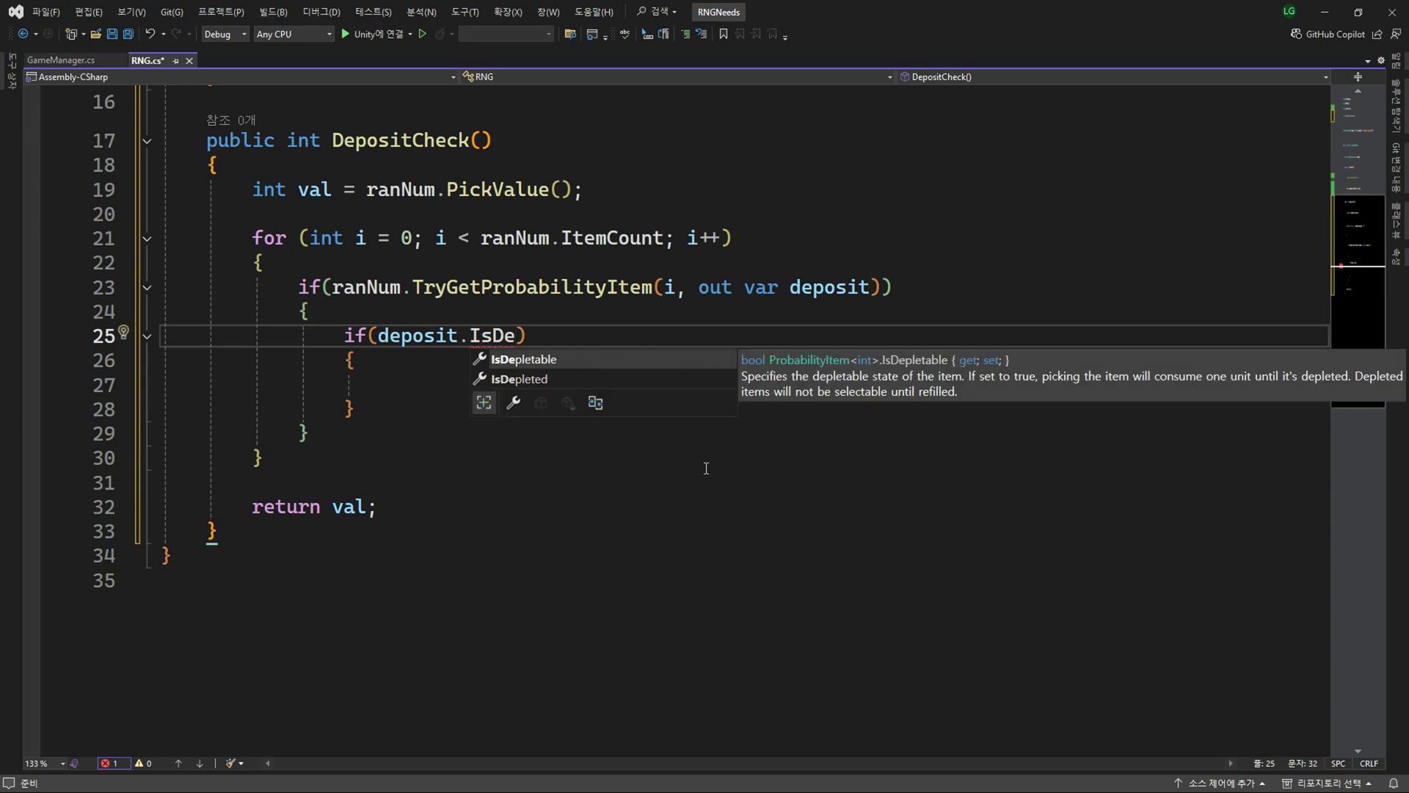
{"action": "key", "text": "Down"}
{"action": "key", "text": "Tab"}
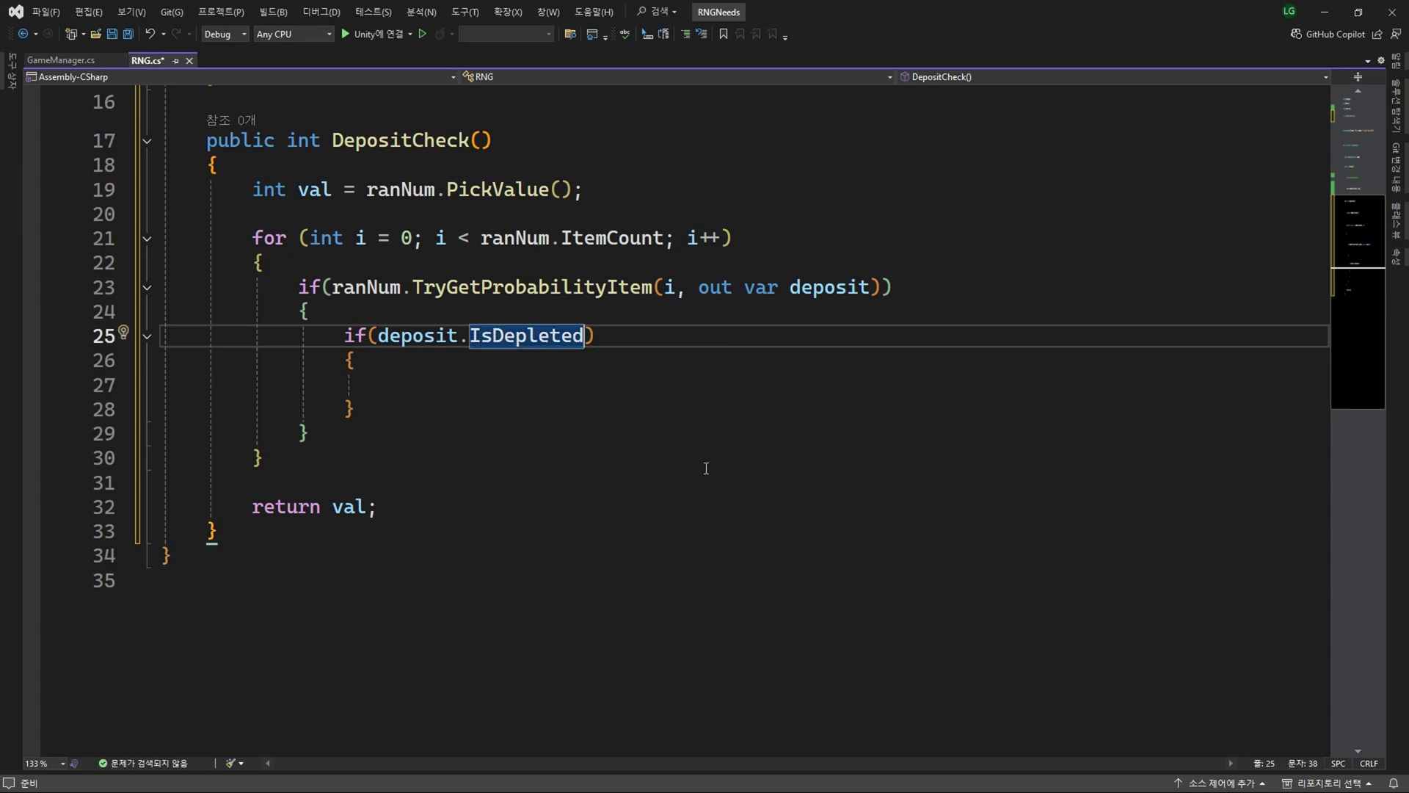
{"action": "key", "text": "Down"}
{"action": "key", "text": "Down"}
{"action": "type", "text": "ranNum."}
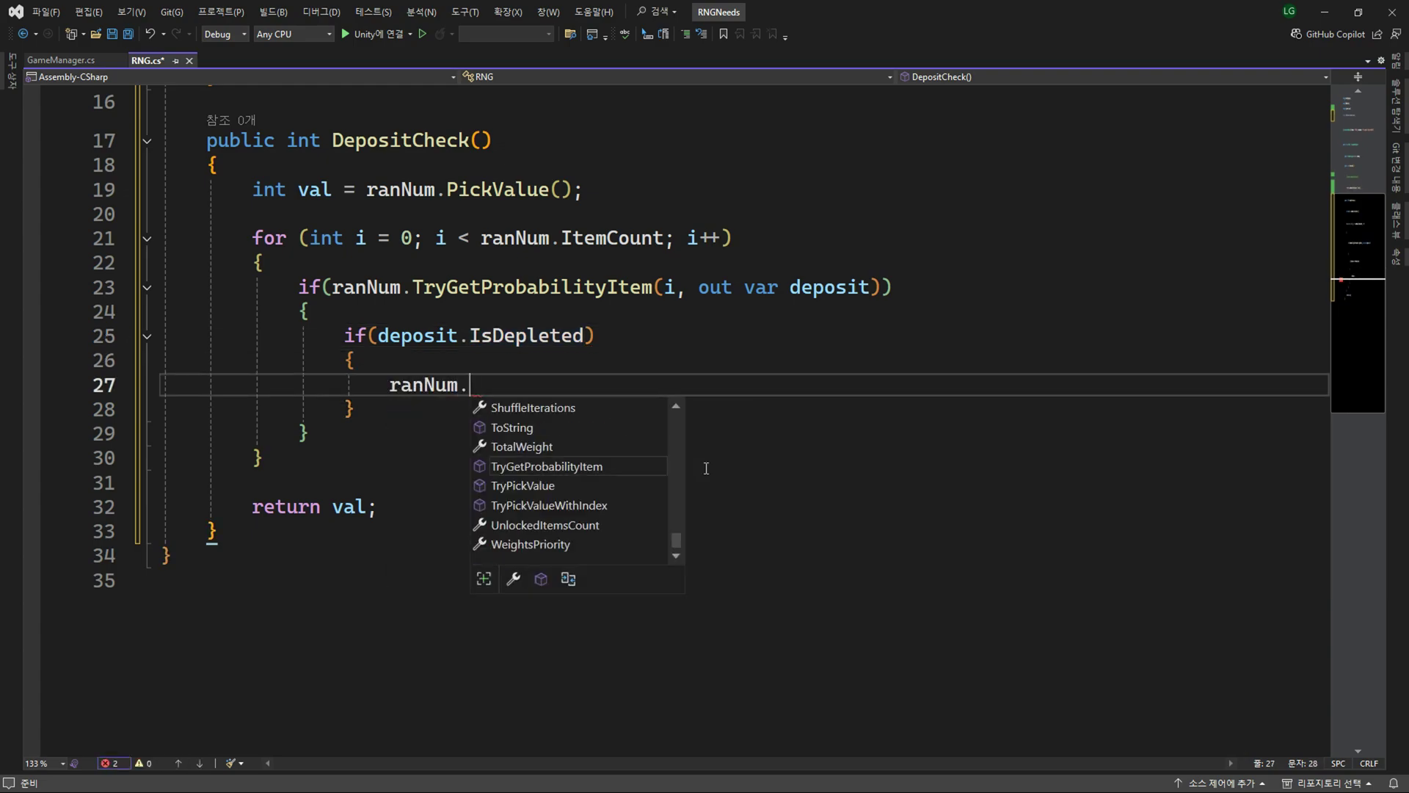
{"action": "type", "text": "SetI"}
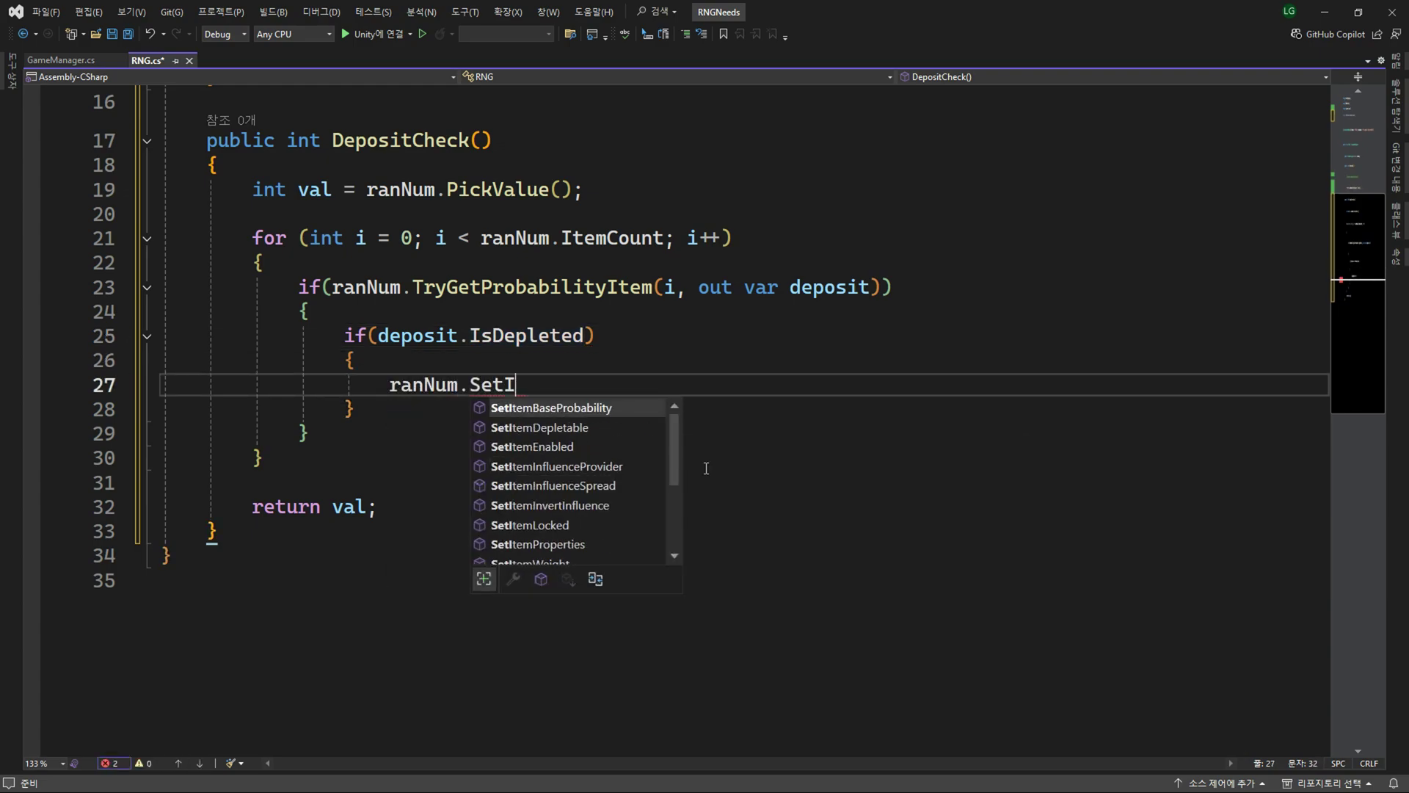
{"action": "type", "text": "temEn"}
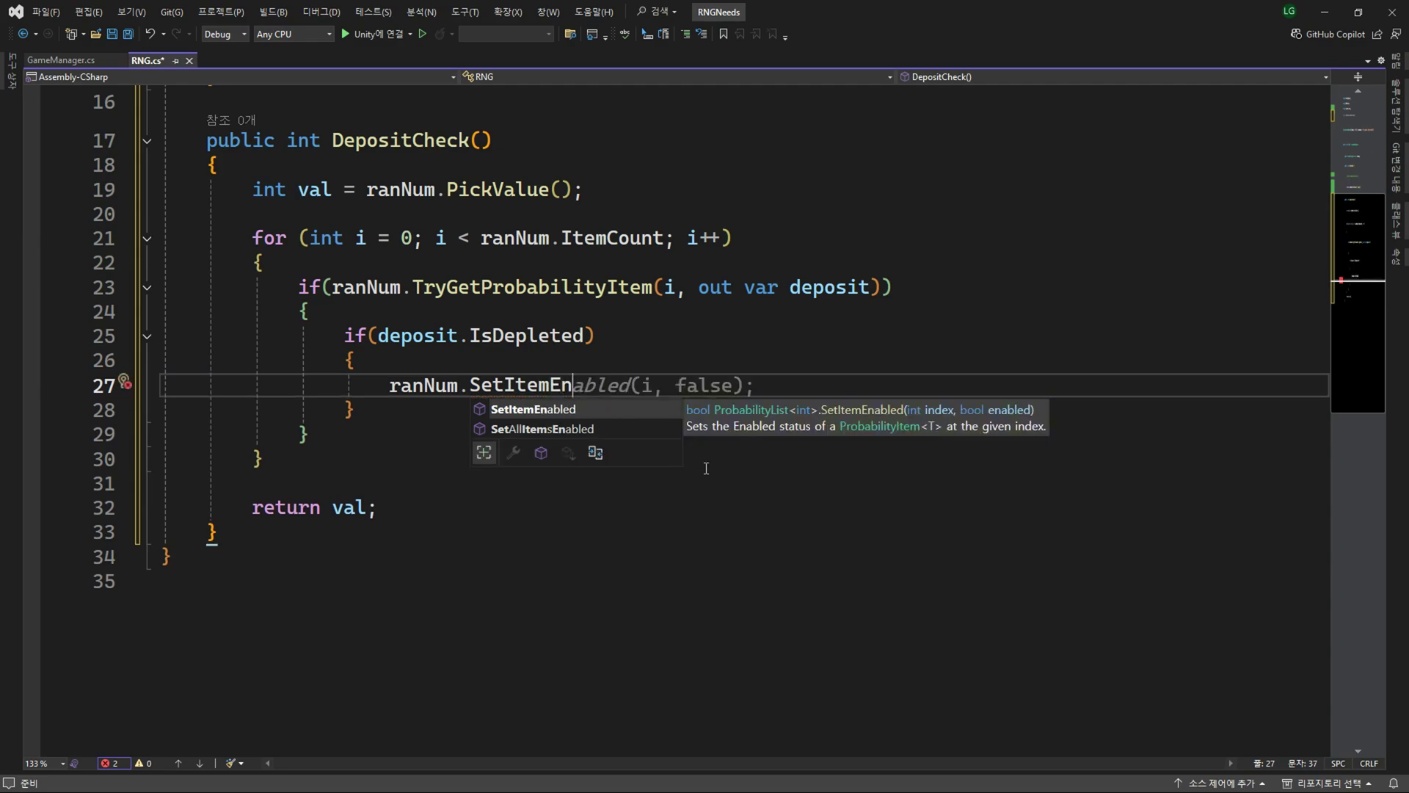
{"action": "key", "text": "Tab"}
{"action": "key", "text": "Tab"}
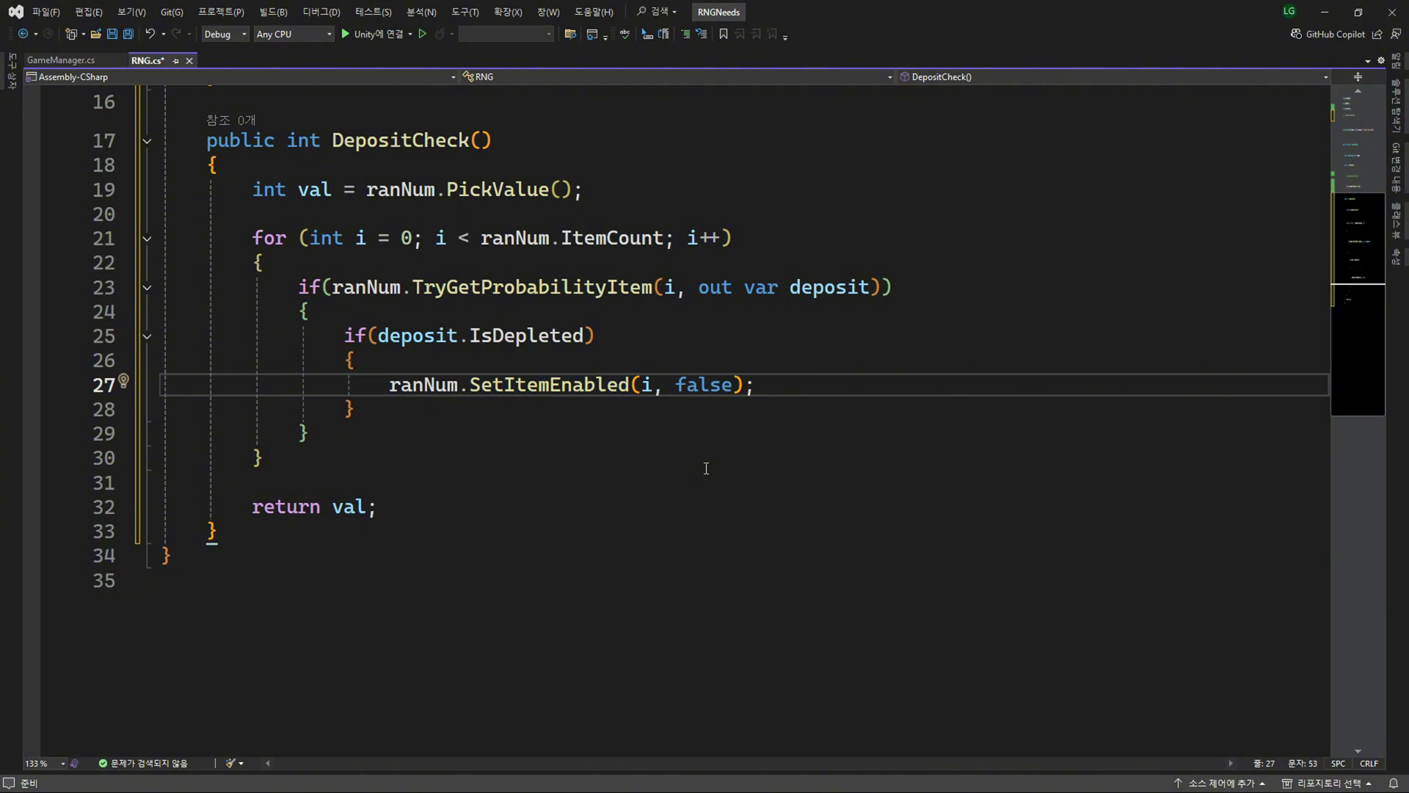
{"action": "key", "text": "Down"}
Add an if (ranNum.EnabledItemsCount == 0) block holding a //리필 placeholder comment.
{"action": "key", "text": "Return"}
{"action": "key", "text": "Return"}
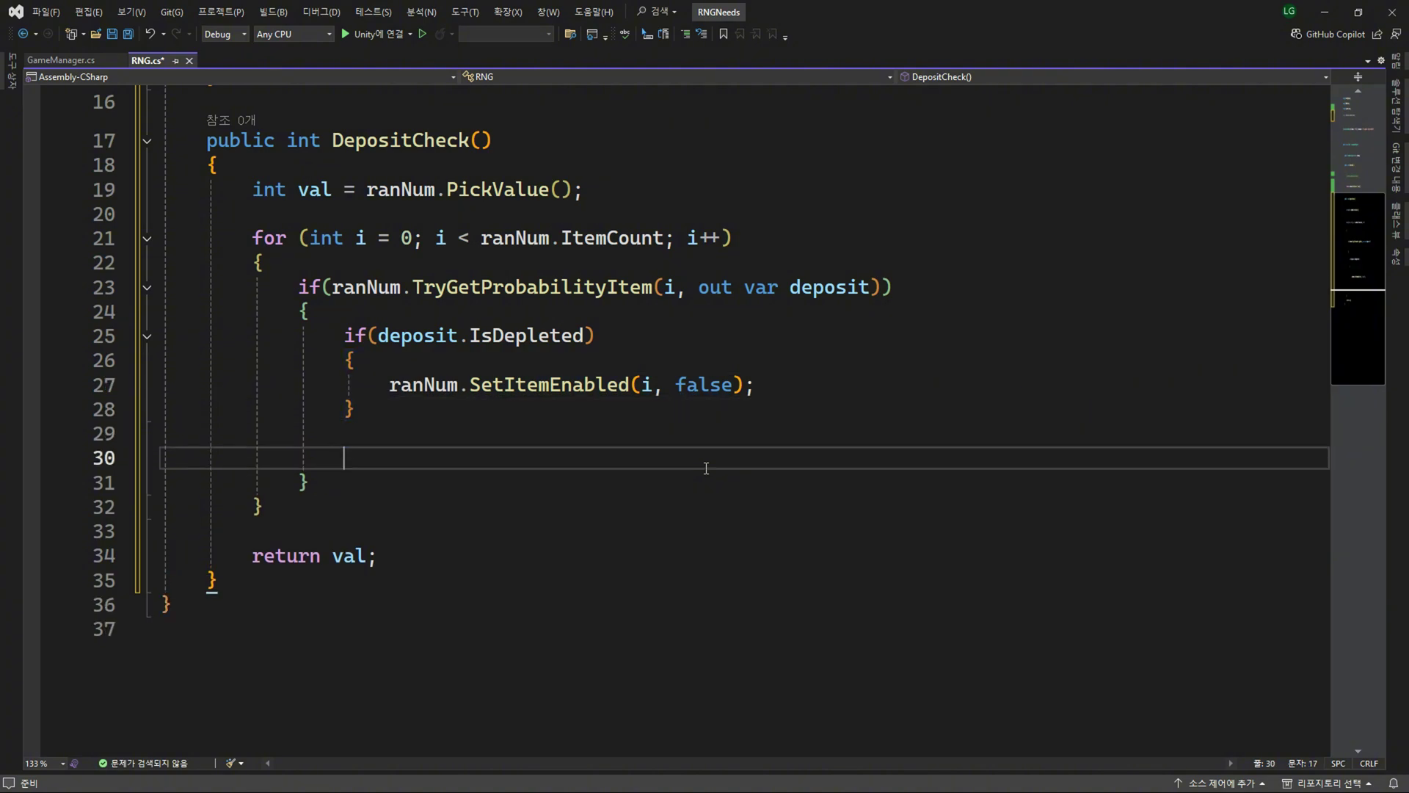
{"action": "type", "text": "{"}
{"action": "key", "text": "Return"}
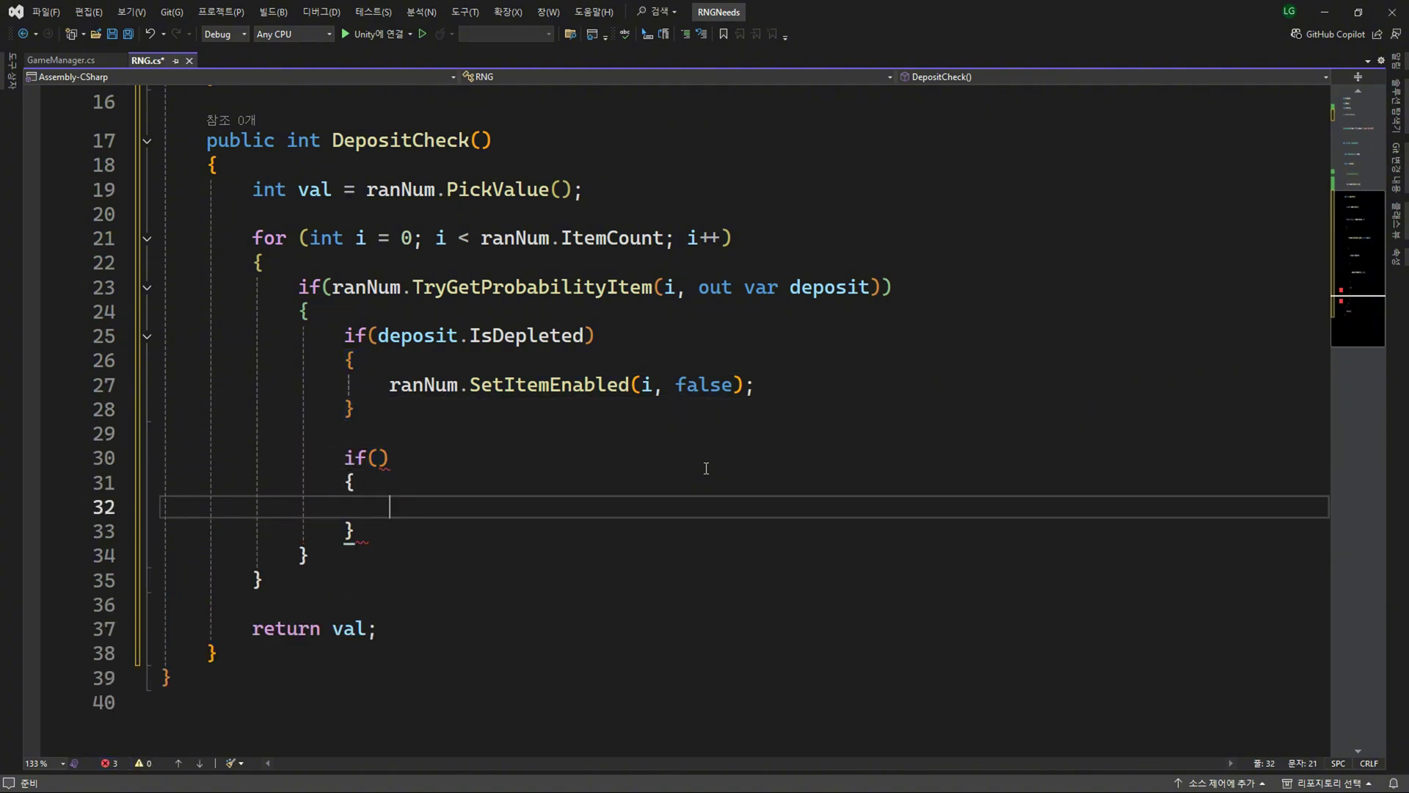
{"action": "key", "text": "Up"}
{"action": "key", "text": "Up"}
{"action": "key", "text": "Left"}
{"action": "type", "text": "ranNum.ena"}
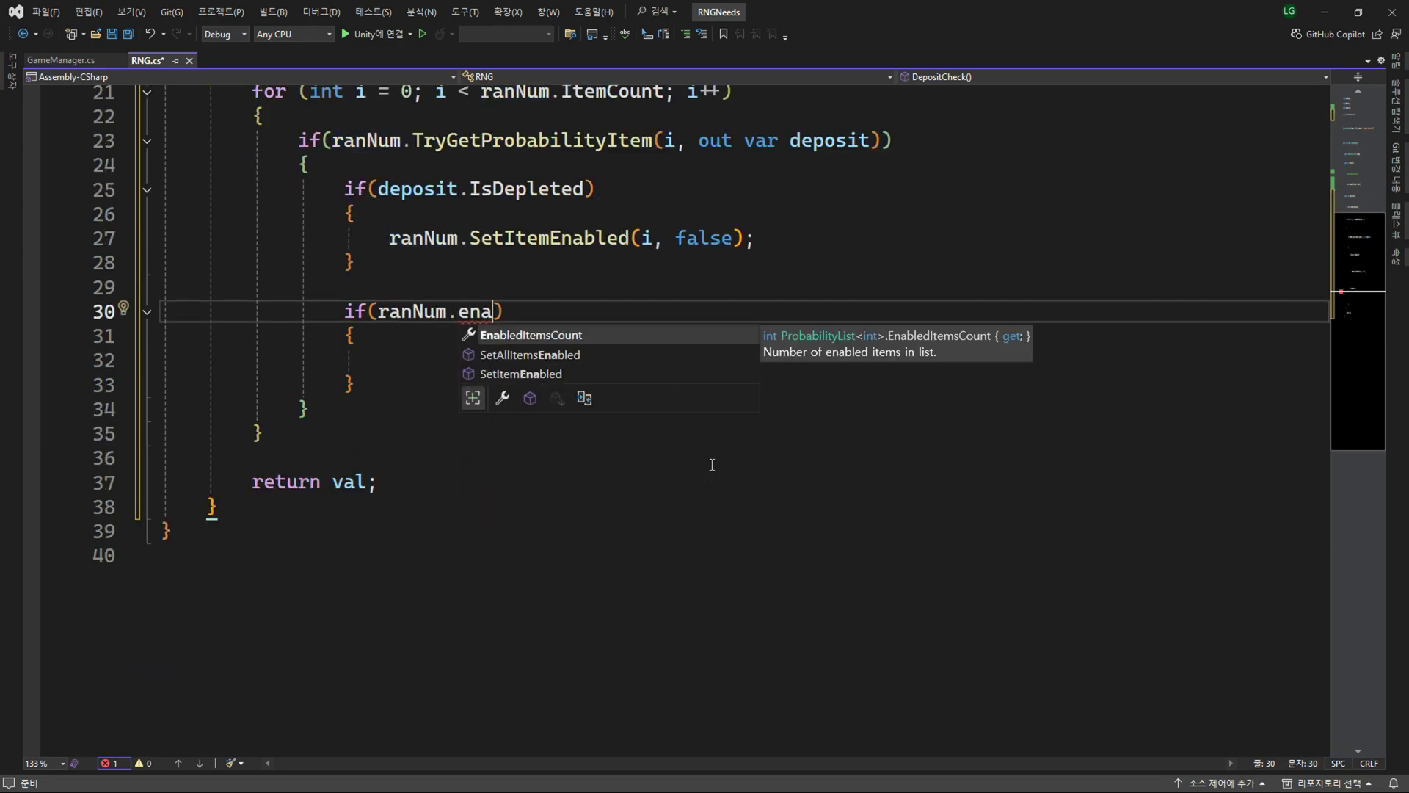
{"action": "key", "text": "Tab"}
{"action": "type", "text": "=="}
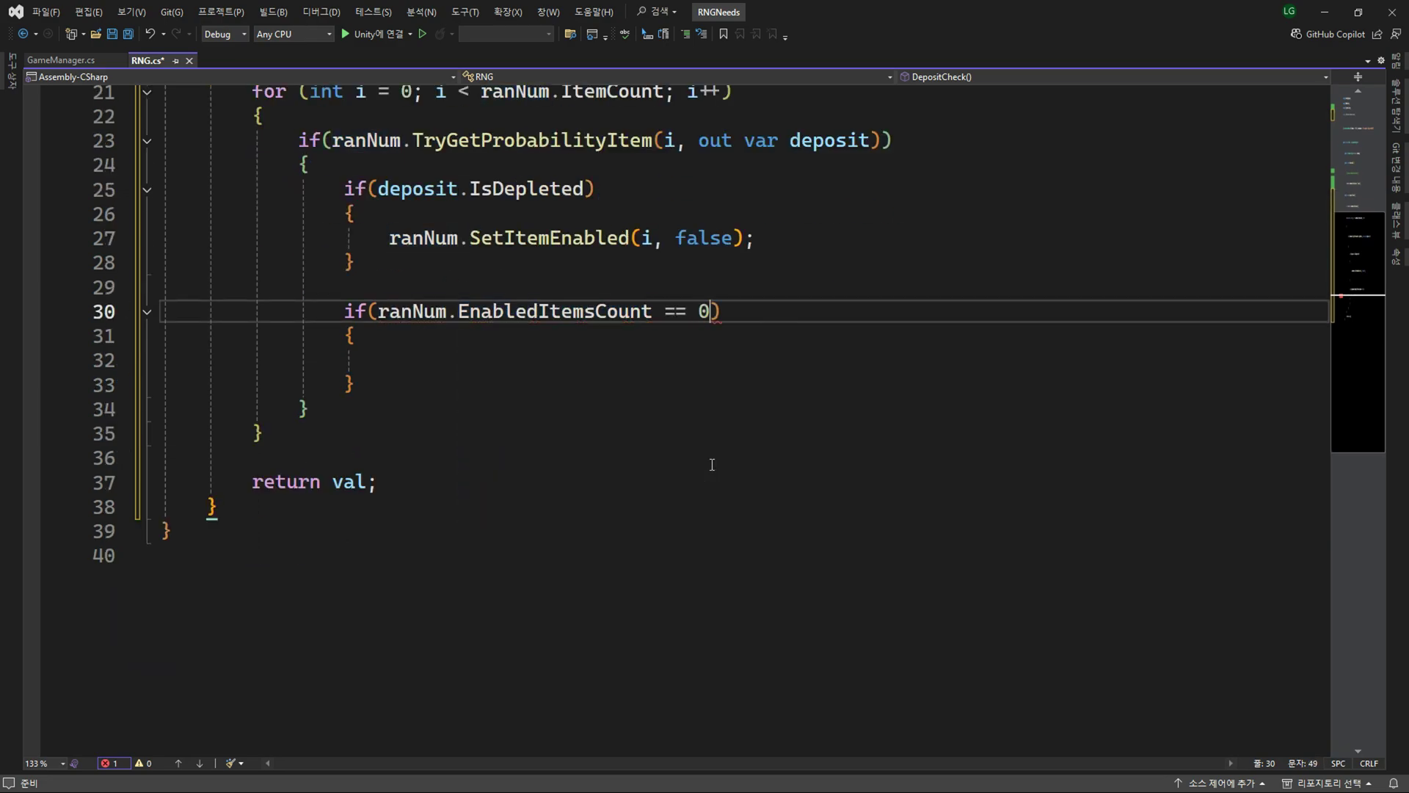
{"action": "key", "text": "Down"}
{"action": "key", "text": "Down"}
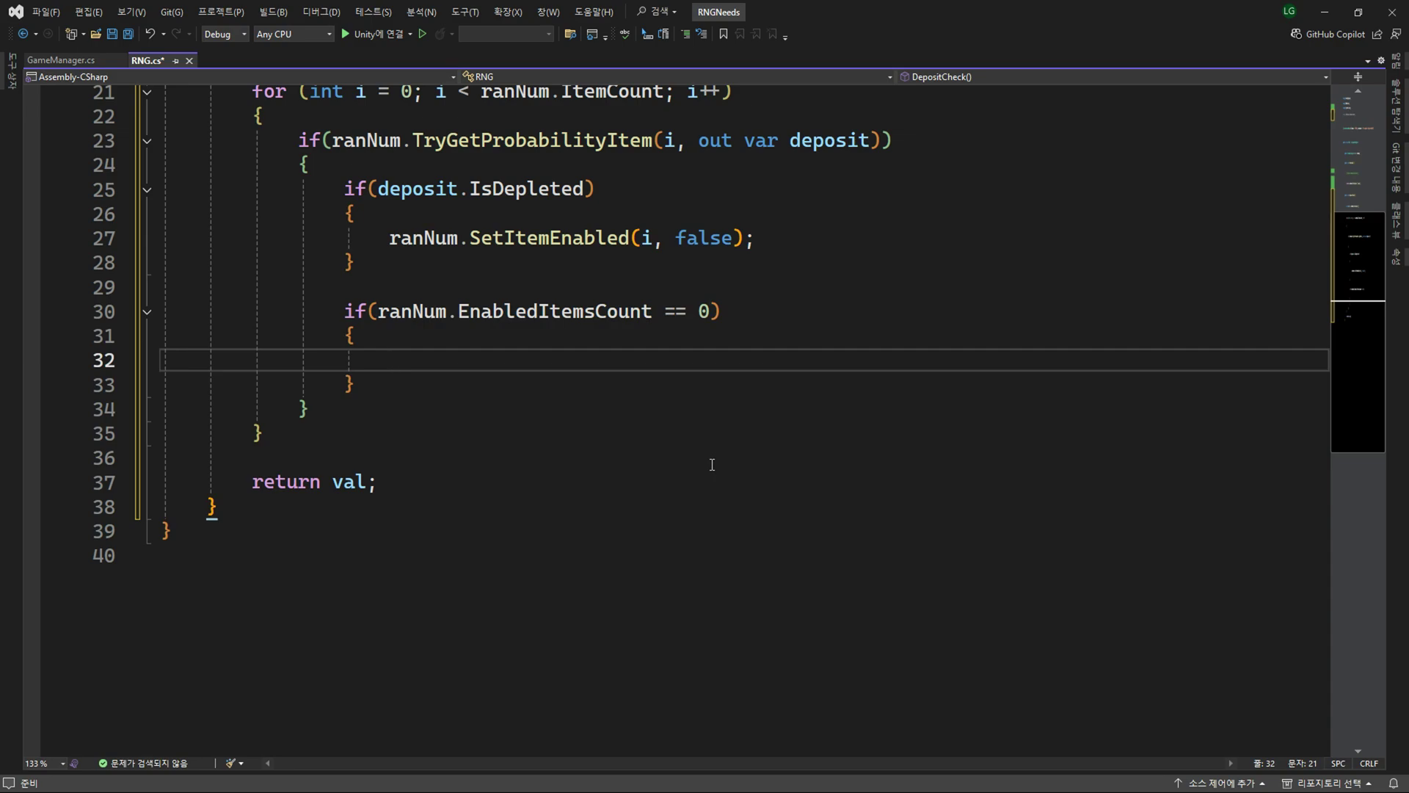
{"action": "type", "text": "//리필"}
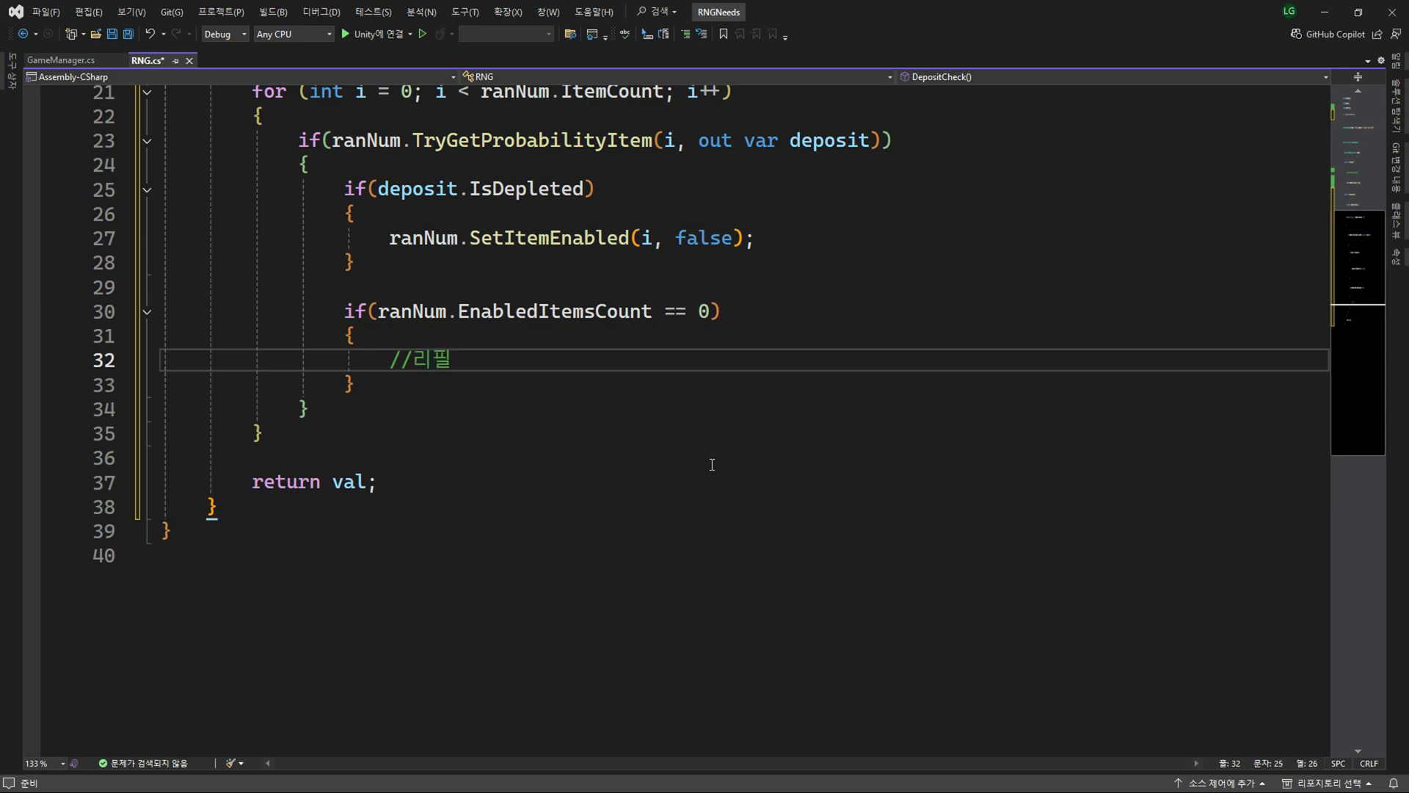
{"action": "key", "text": "Down"}
{"action": "key", "text": "Down"}
{"action": "key", "text": "Down"}
{"action": "key", "text": "Down"}
{"action": "key", "text": "Down"}
{"action": "key", "text": "Return"}
{"action": "key", "text": "Return"}
Write private ResetList() calling ranNum.RefillItems() and ranNum.SetAllItemsEnabled(true).
{"action": "scroll", "coordinate": [641, 462], "scroll_direction": "down", "scroll_amount": 3}
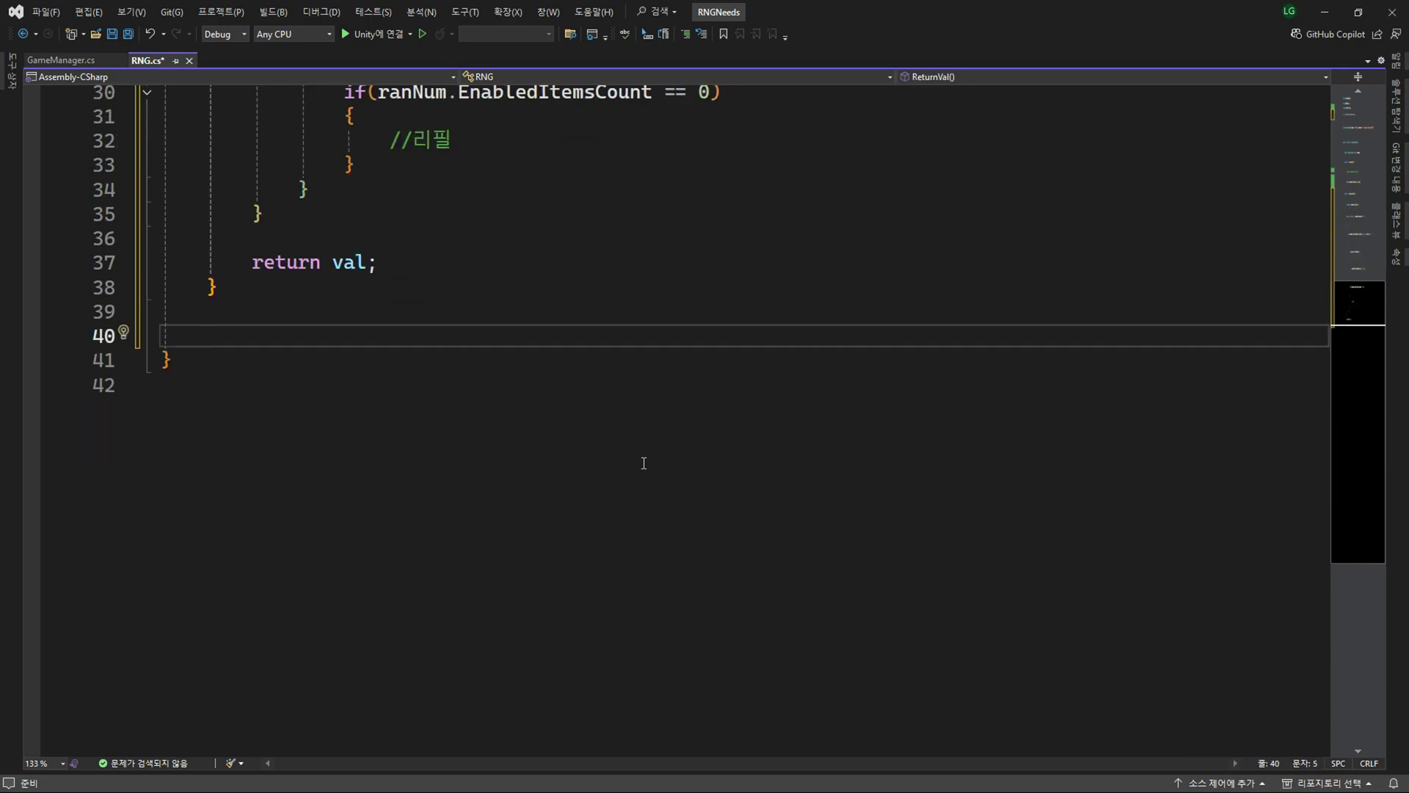
{"action": "type", "text": "private void ResetList"}
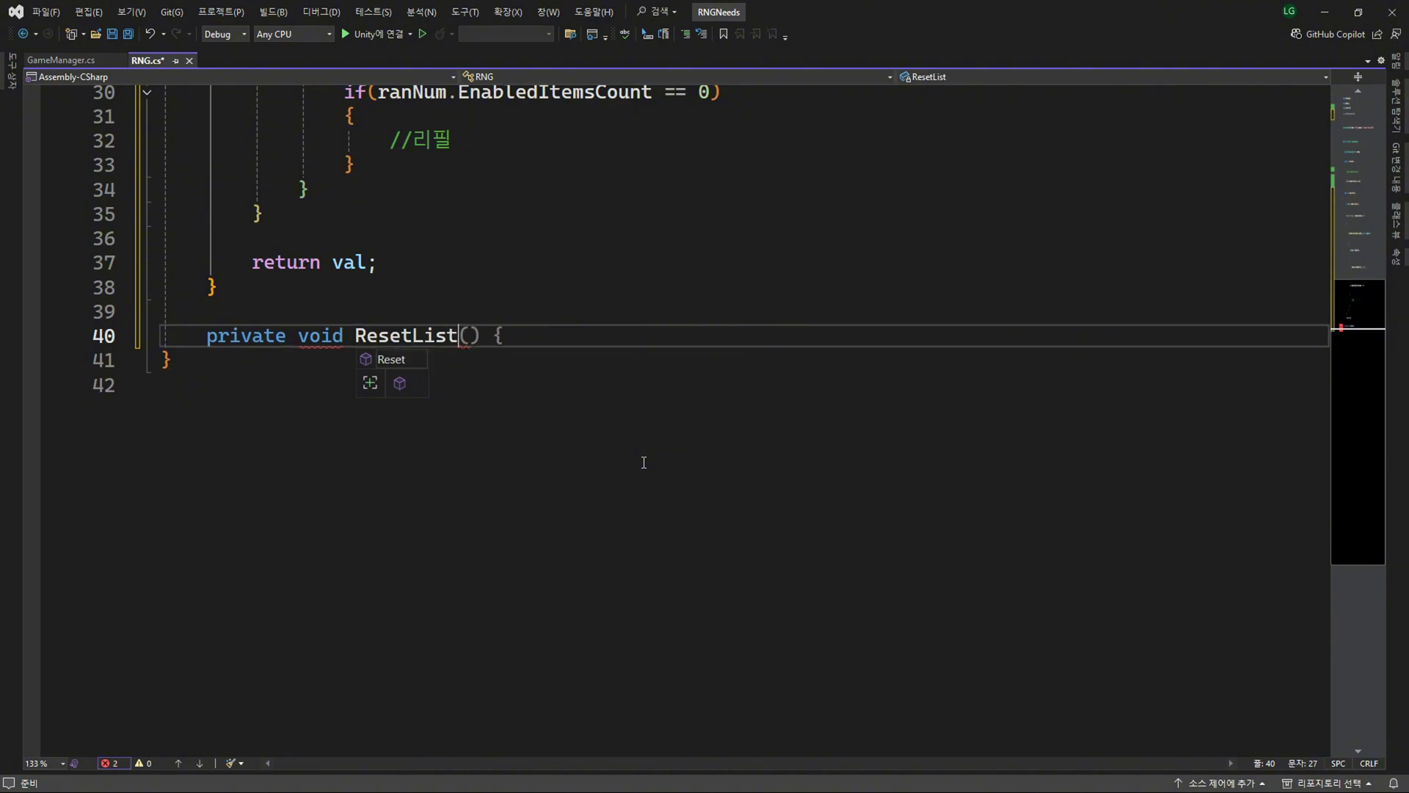
{"action": "type", "text": "(){"}
{"action": "key", "text": "Return"}
{"action": "type", "text": "ran"}
{"action": "key", "text": "Tab"}
{"action": "type", "text": "."}
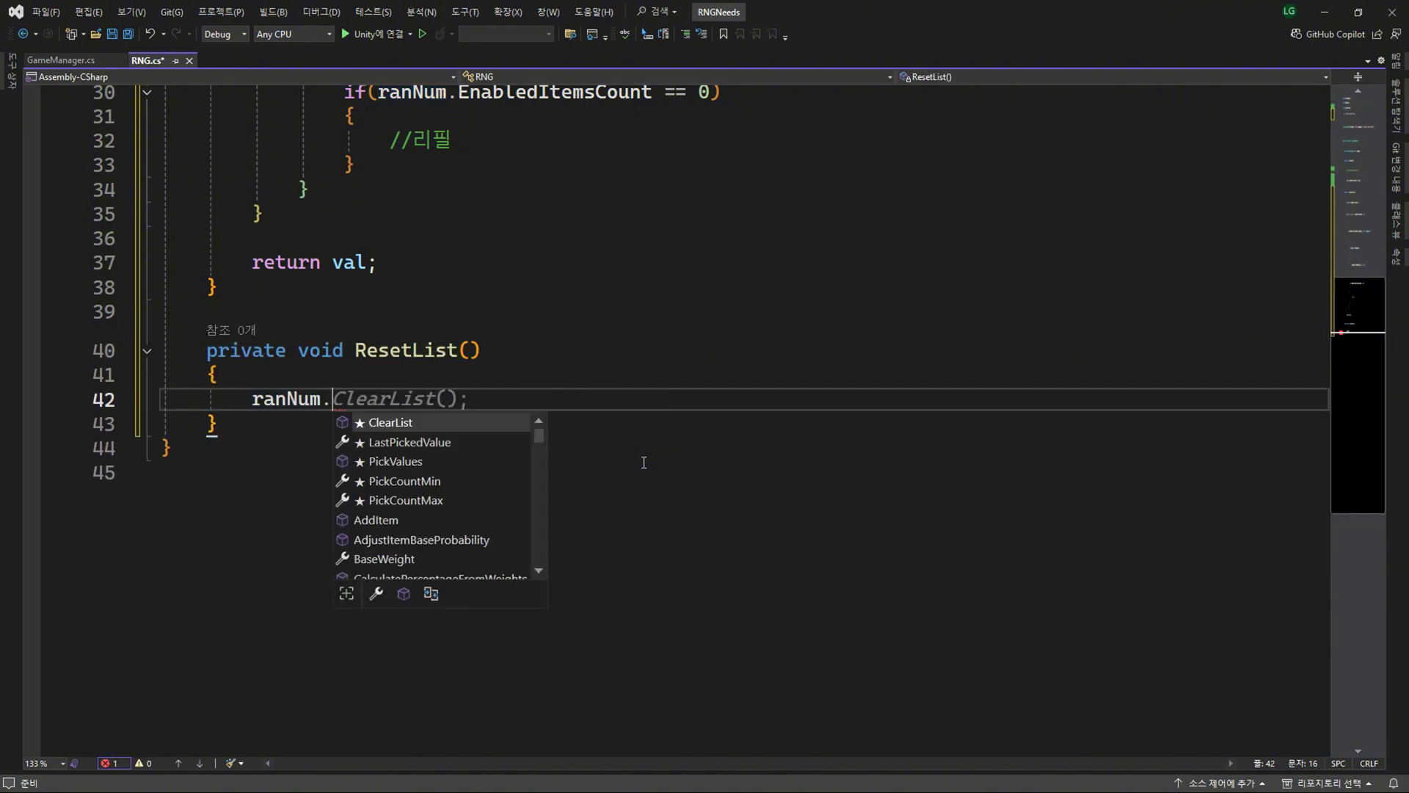
{"action": "type", "text": "Re"}
{"action": "key", "text": "Down"}
{"action": "key", "text": "Tab"}
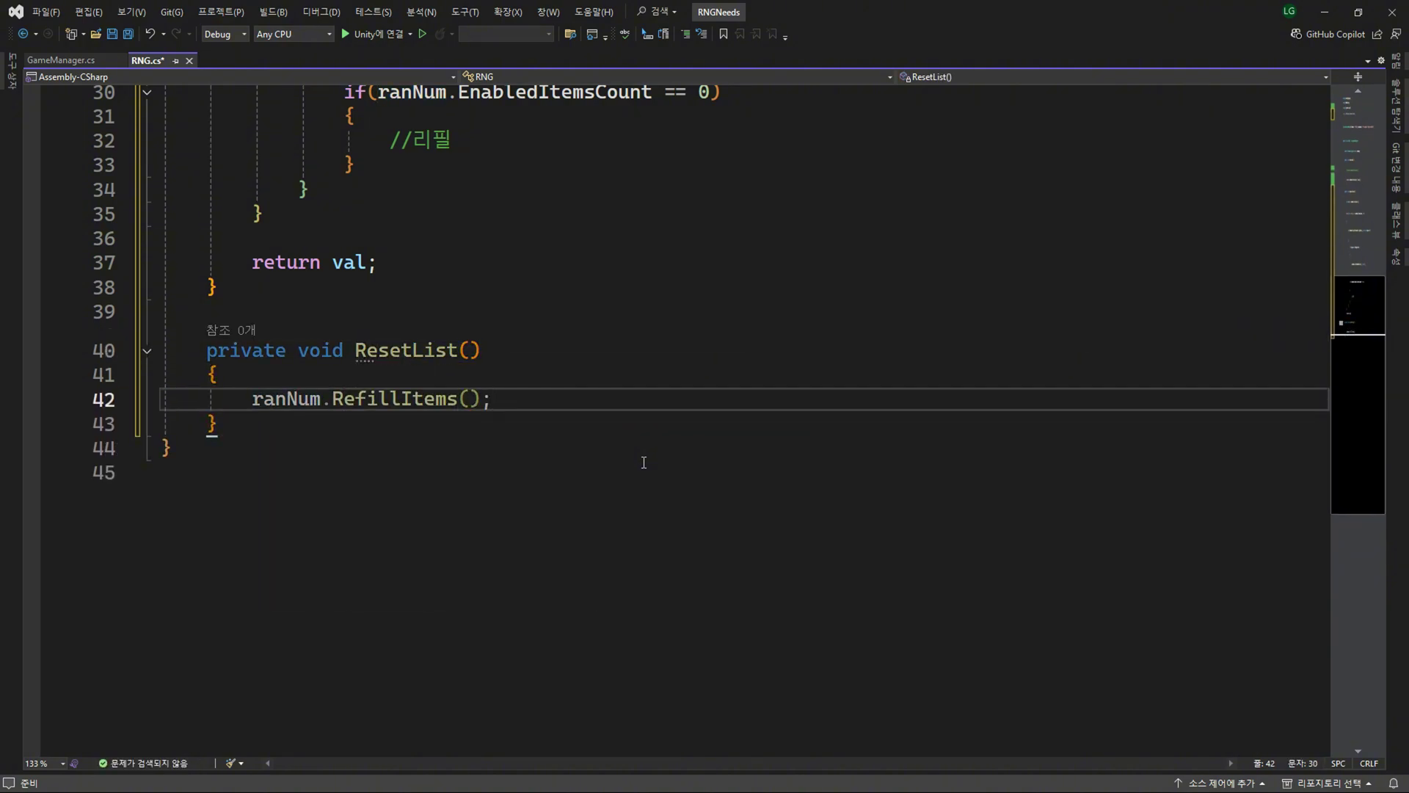
{"action": "key", "text": "Return"}
{"action": "type", "text": "ranNum"}
{"action": "key", "text": "Tab"}
{"action": "type", "text": "."}
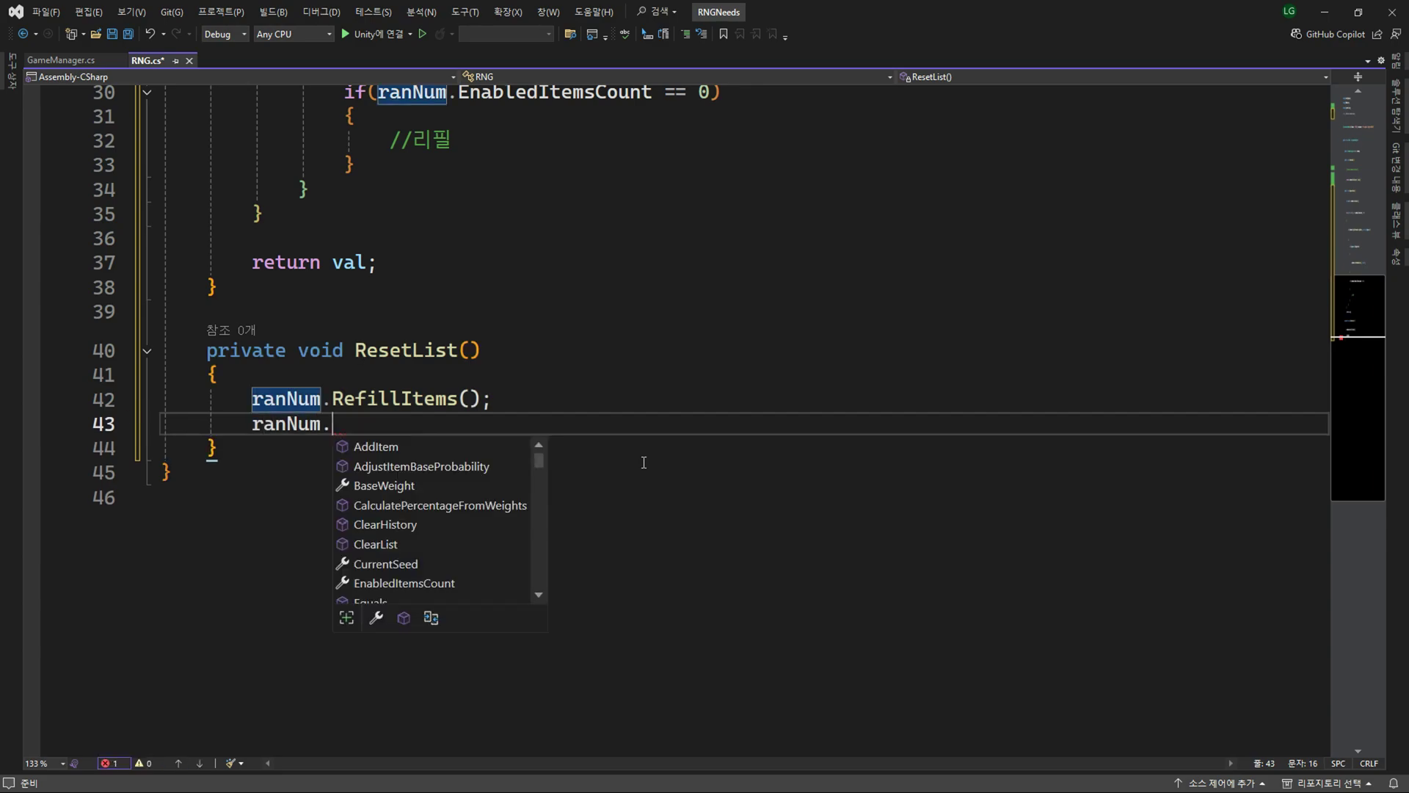
{"action": "type", "text": "se"}
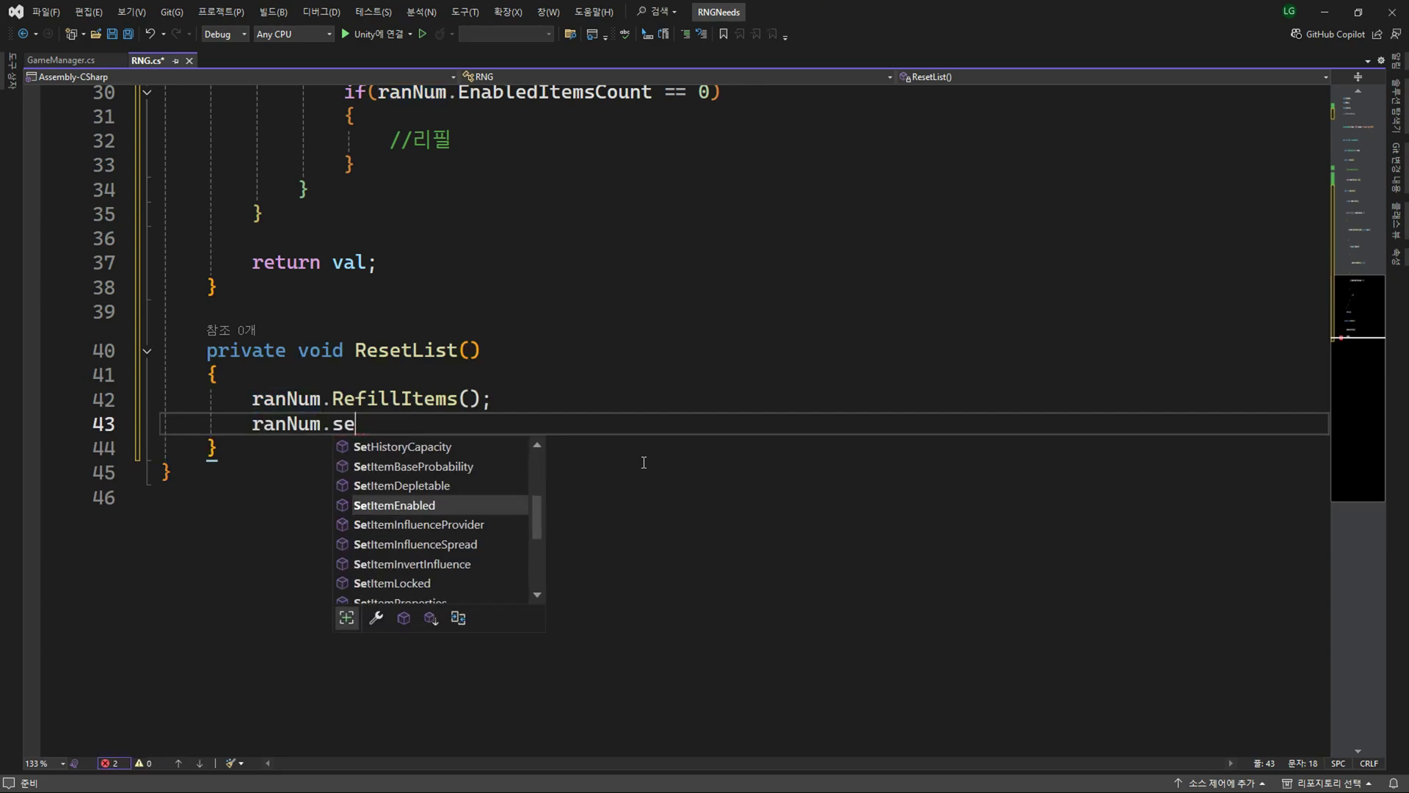
{"action": "type", "text": "tAll"}
{"action": "key", "text": "Down"}
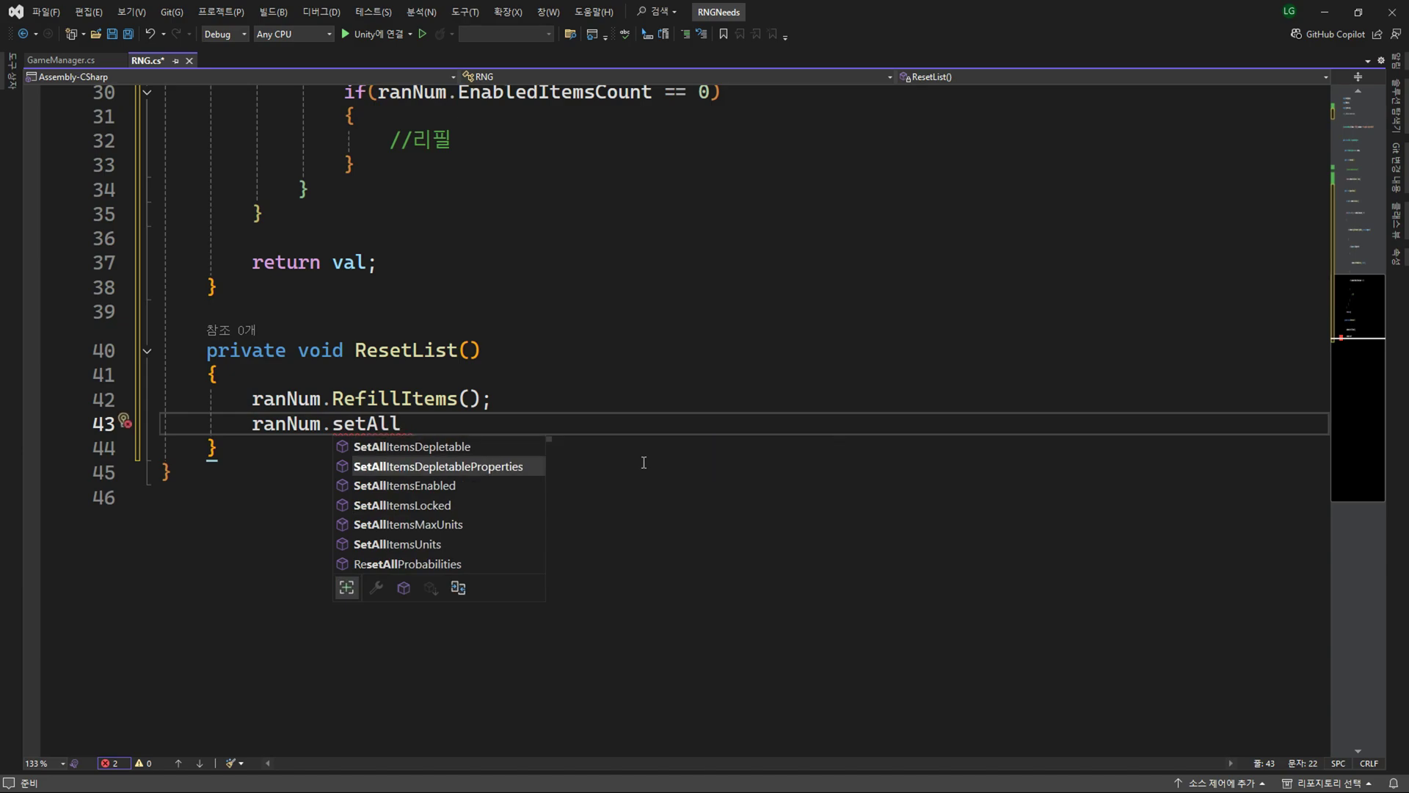
{"action": "key", "text": "Down"}
{"action": "key", "text": "Tab"}
{"action": "type", "text": "();"}
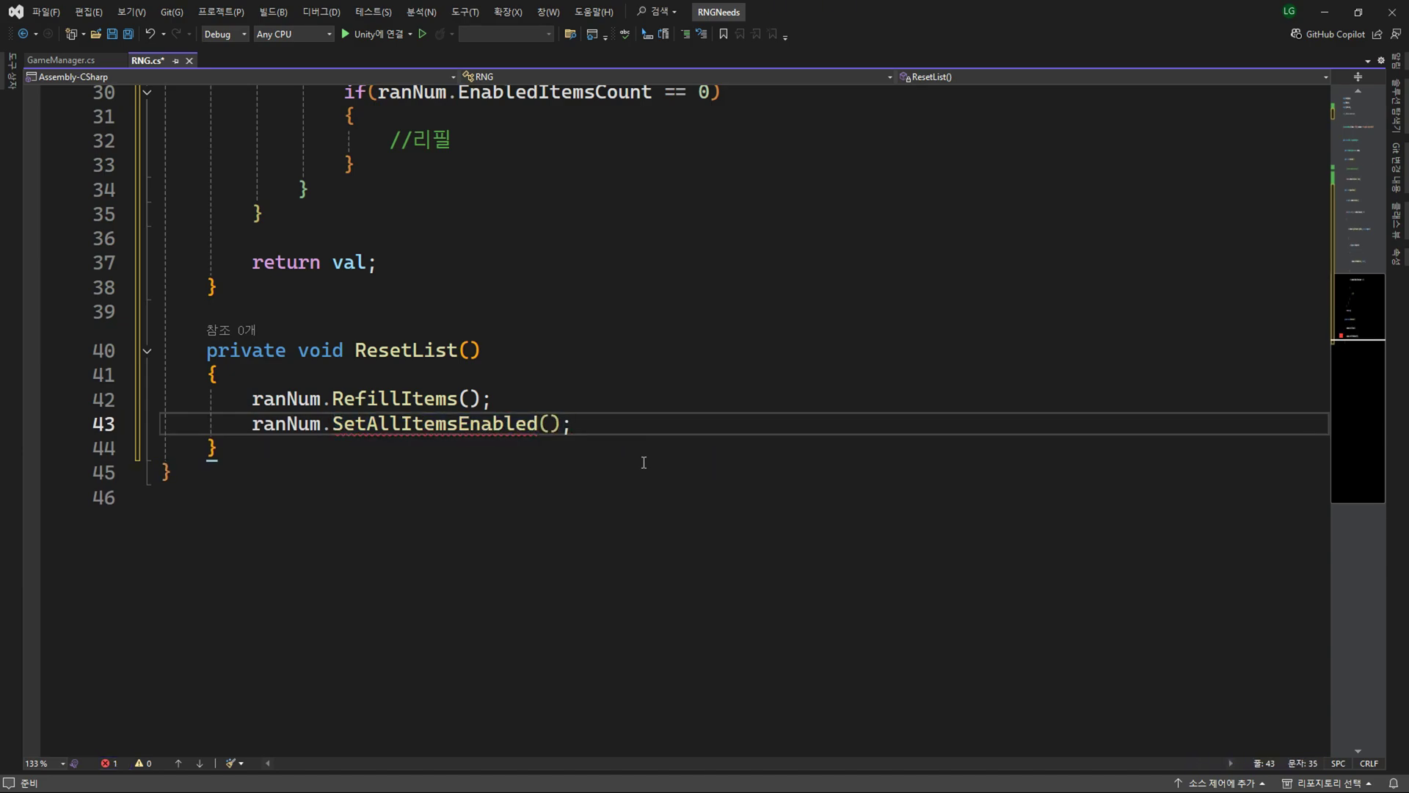
{"action": "type", "text": "true"}
Call ResetList() under the //리필 comment in DepositCheck and save RNG.cs.
{"action": "key", "text": "Up"}
{"action": "key", "text": "Up"}
{"action": "key", "text": "Up"}
{"action": "key", "text": "Up"}
{"action": "key", "text": "Up"}
{"action": "key", "text": "Up"}
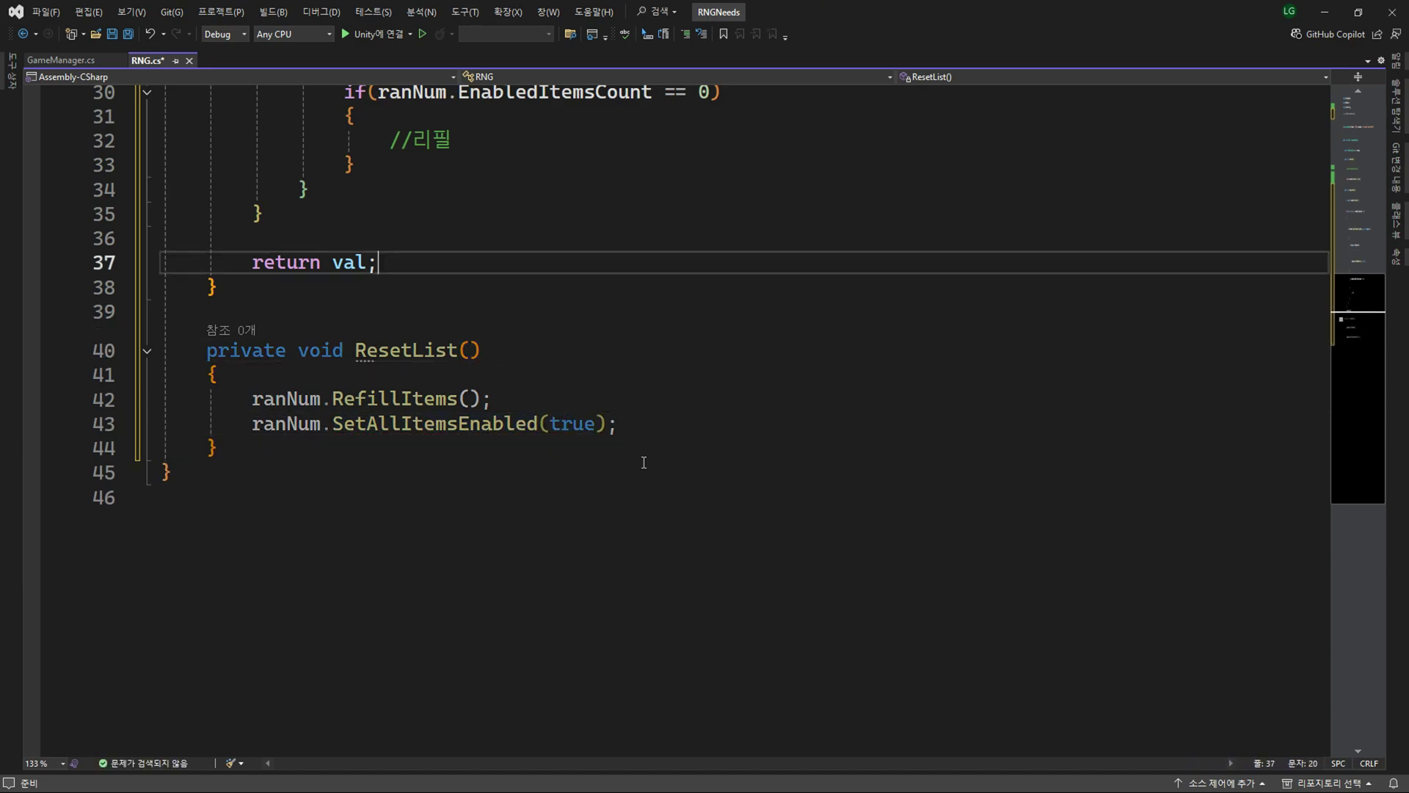
{"action": "key", "text": "Up"}
{"action": "key", "text": "Up"}
{"action": "key", "text": "Up"}
{"action": "scroll", "coordinate": [664, 462], "scroll_direction": "up", "scroll_amount": 3}
{"action": "key", "text": "Return"}
{"action": "type", "text": "Reset"}
{"action": "key", "text": "Tab"}
{"action": "type", "text": "();"}
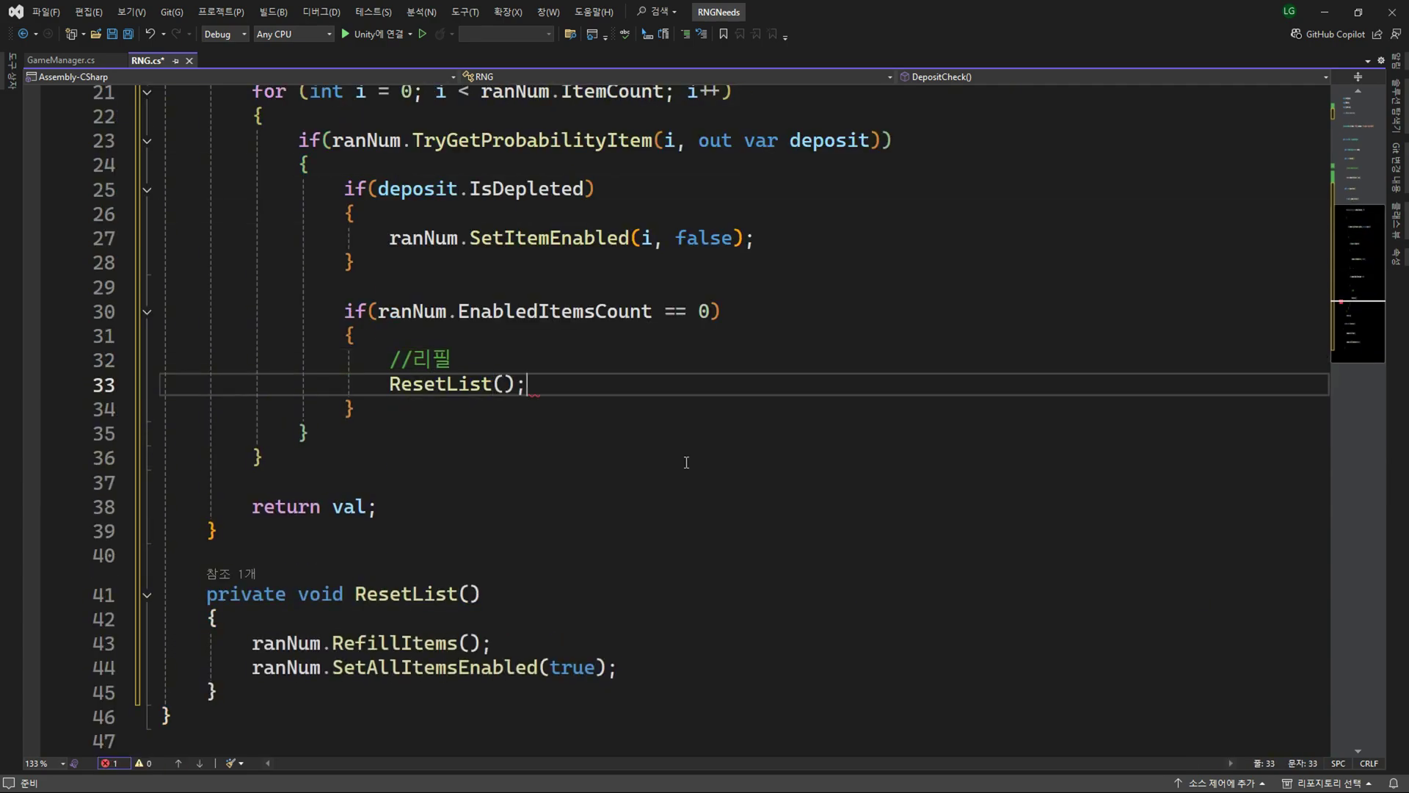
{"action": "key", "text": "ctrl+s"}
In GameManager.cs, comment out rng.ReturnVal() and call rng.DepositCheck() instead.
{"action": "left_click", "coordinate": [42, 61]}
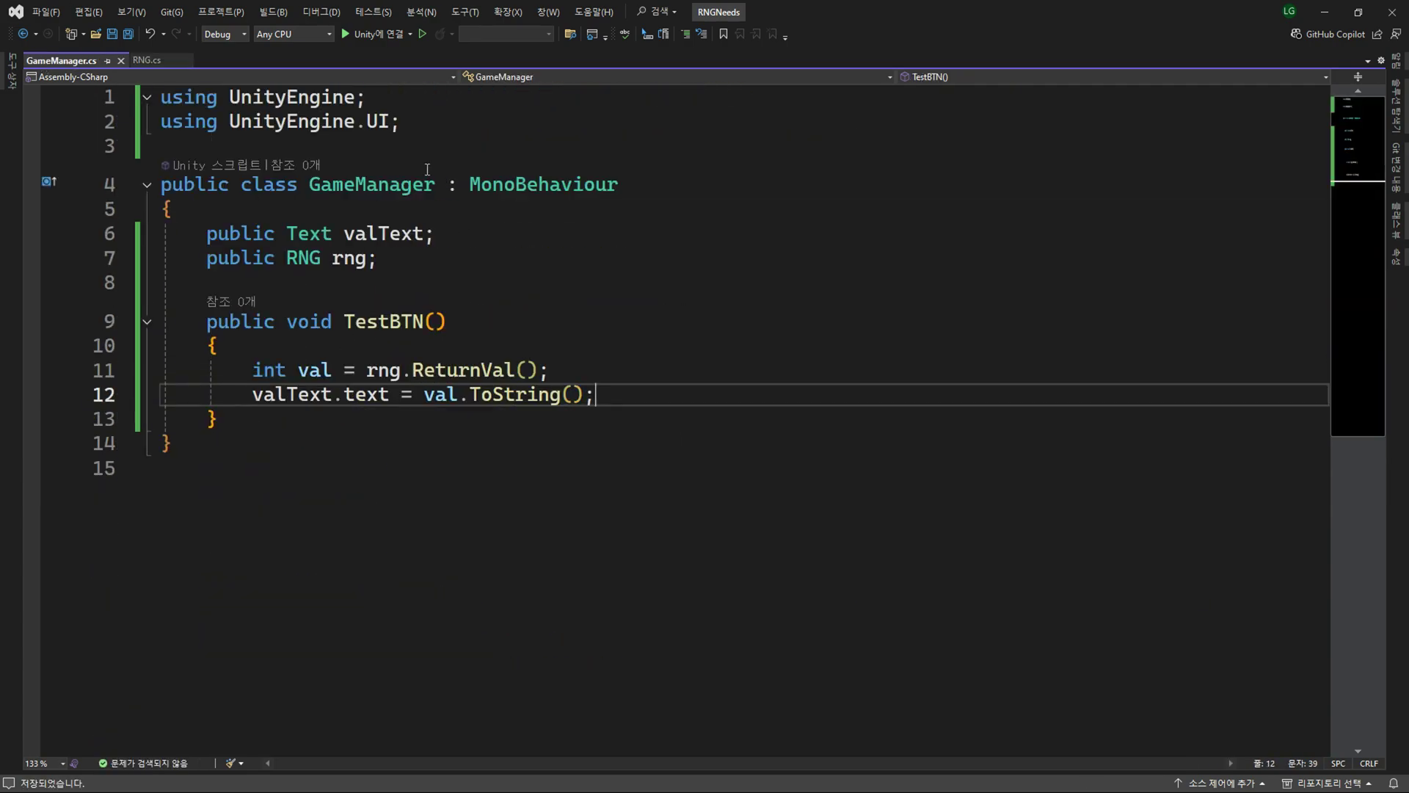
{"action": "left_click_drag", "start_coordinate": [366, 369], "coordinate": [1072, 367]}
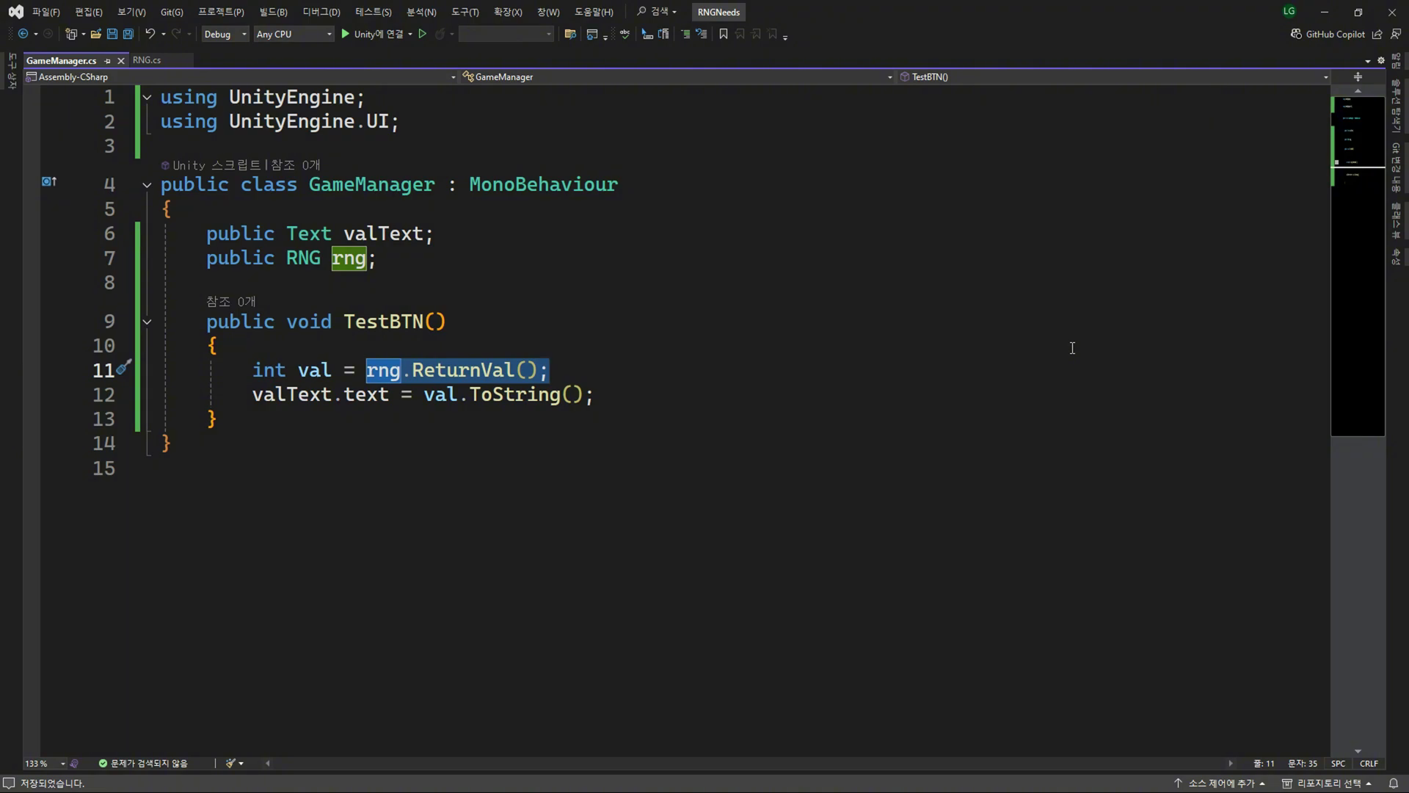
{"action": "key", "text": "ctrl+k"}
{"action": "key", "text": "ctrl+c"}
{"action": "type", "text": "rng.Dep"}
{"action": "key", "text": "Tab"}
{"action": "type", "text": "();"}
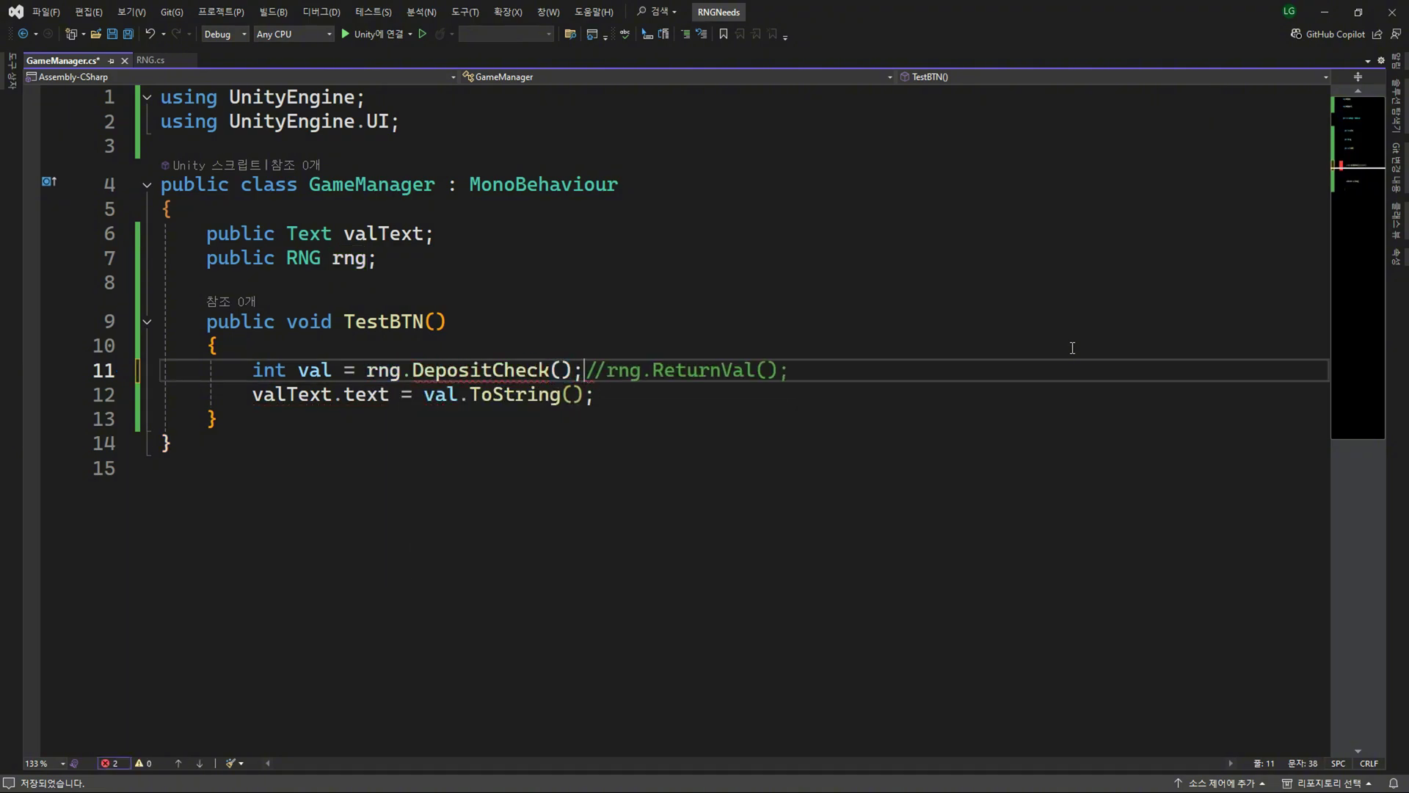
{"action": "key", "text": "Tab"}
{"action": "key", "text": "End"}
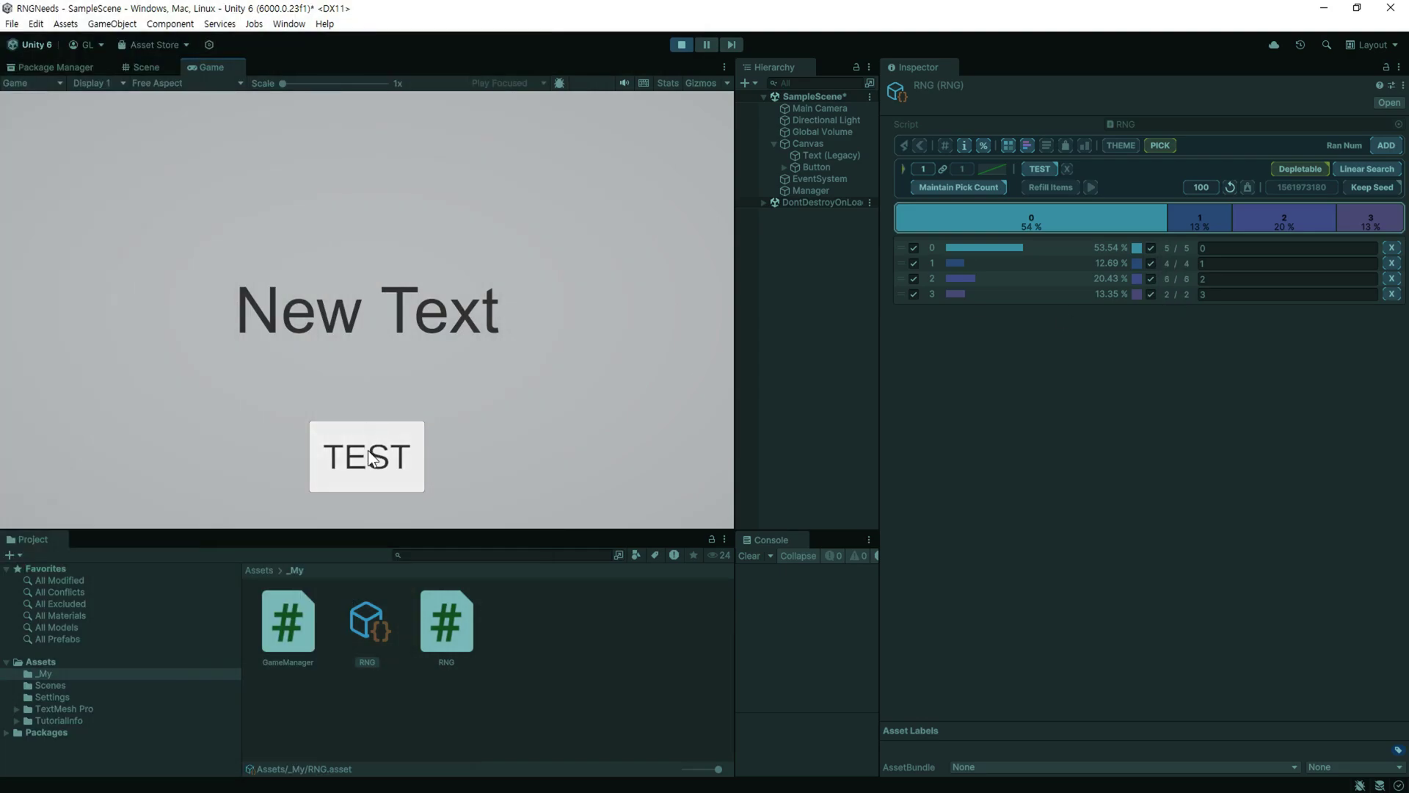
Press TEST eleven times in Play mode to draw numbers until items deplete.
{"action": "left_click", "coordinate": [371, 457]}
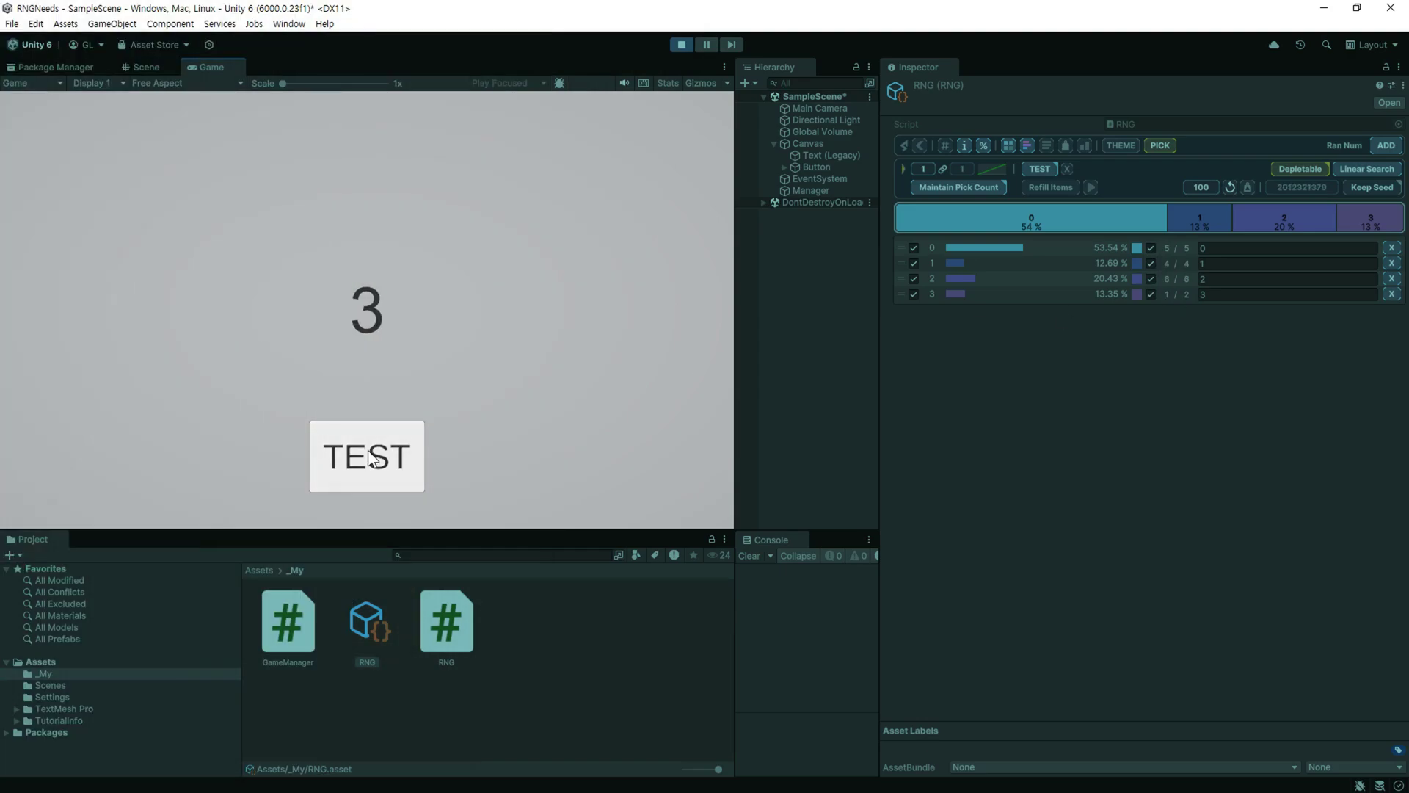
{"action": "left_click", "coordinate": [371, 456]}
{"action": "left_click", "coordinate": [404, 460]}
{"action": "left_click", "coordinate": [403, 460]}
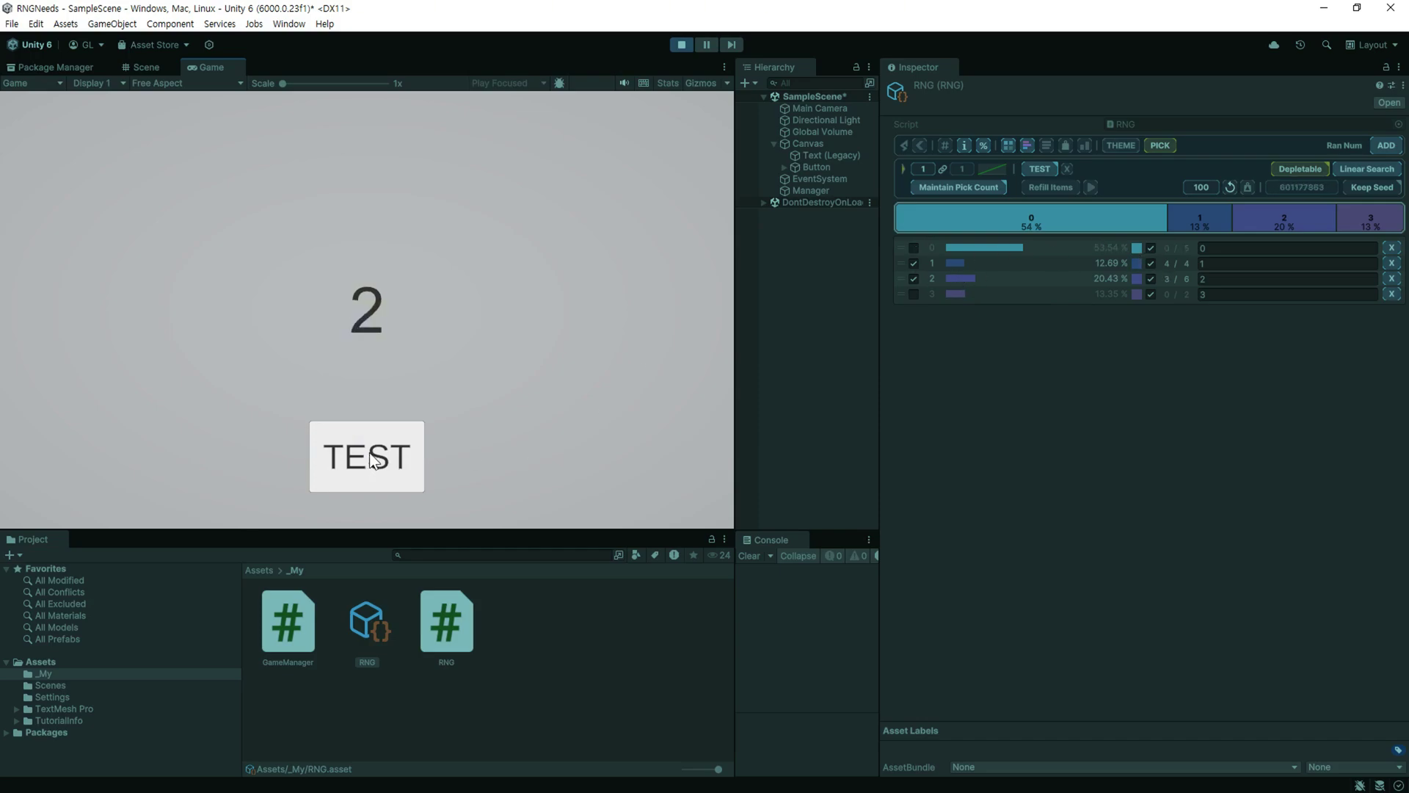
{"action": "left_click", "coordinate": [372, 459]}
{"action": "left_click", "coordinate": [373, 459]}
{"action": "left_click", "coordinate": [373, 459]}
{"action": "left_click", "coordinate": [381, 458]}
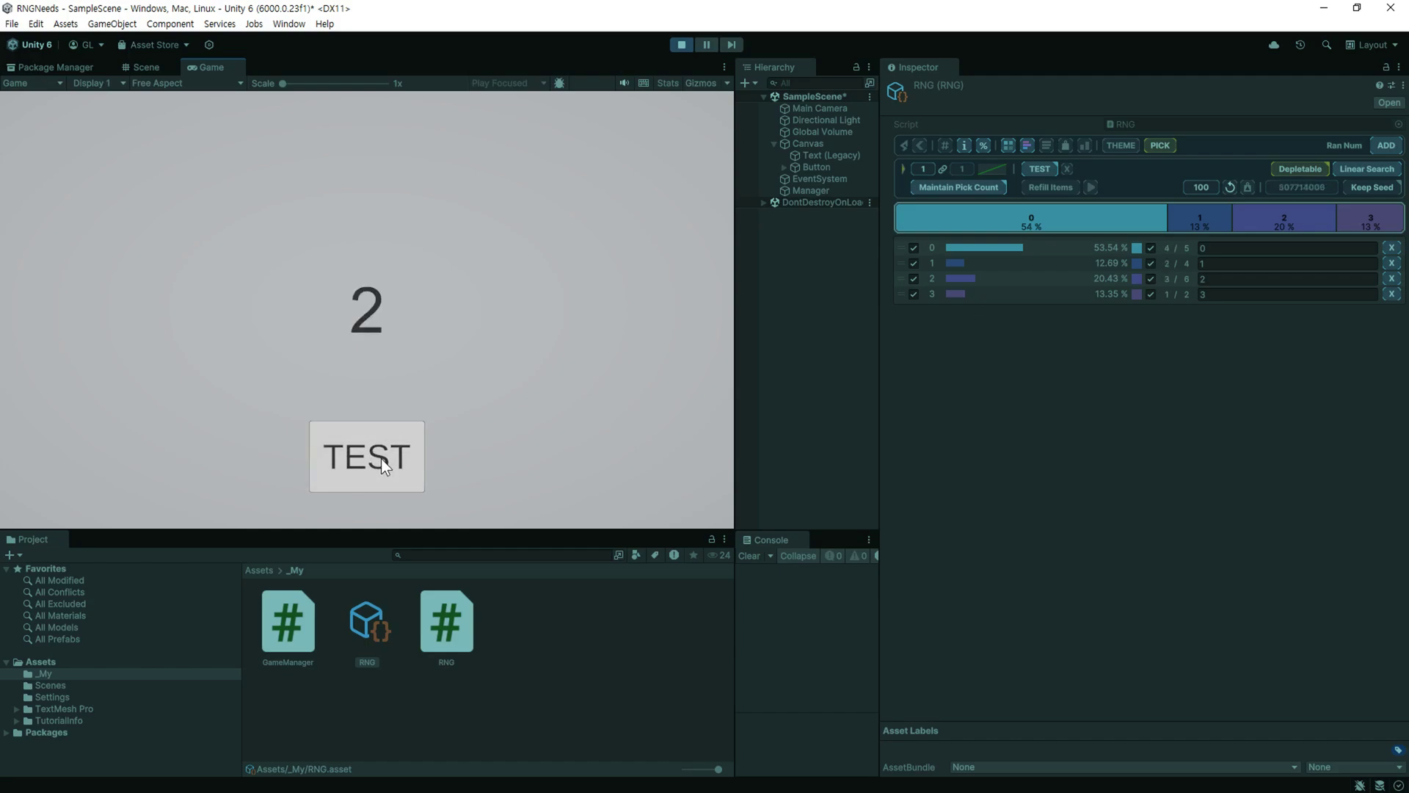
{"action": "left_click", "coordinate": [381, 458]}
{"action": "left_click", "coordinate": [381, 458]}
{"action": "left_click", "coordinate": [381, 458]}
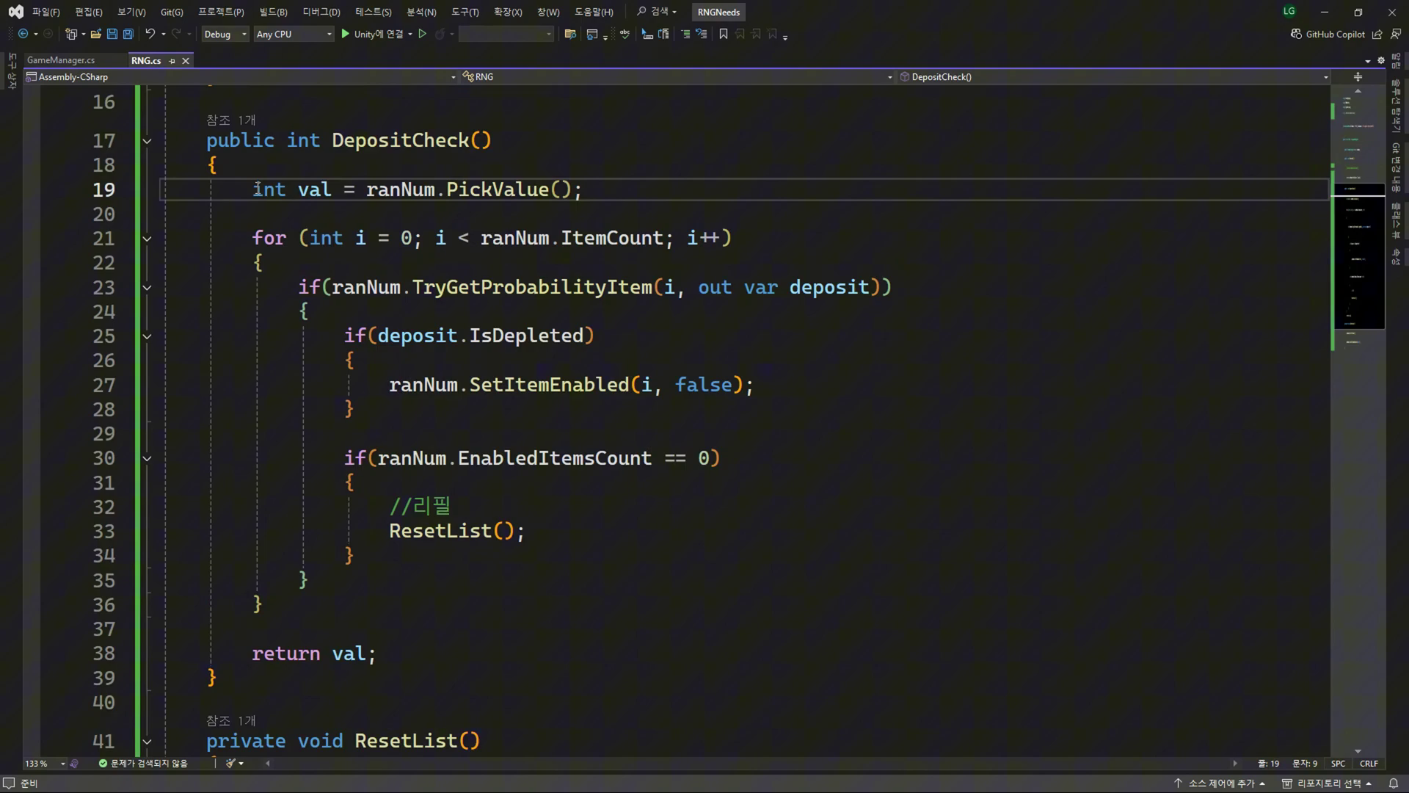
Move the int val = ranNum.PickValue() line down to just above return val.
{"action": "left_click_drag", "start_coordinate": [252, 189], "coordinate": [561, 189]}
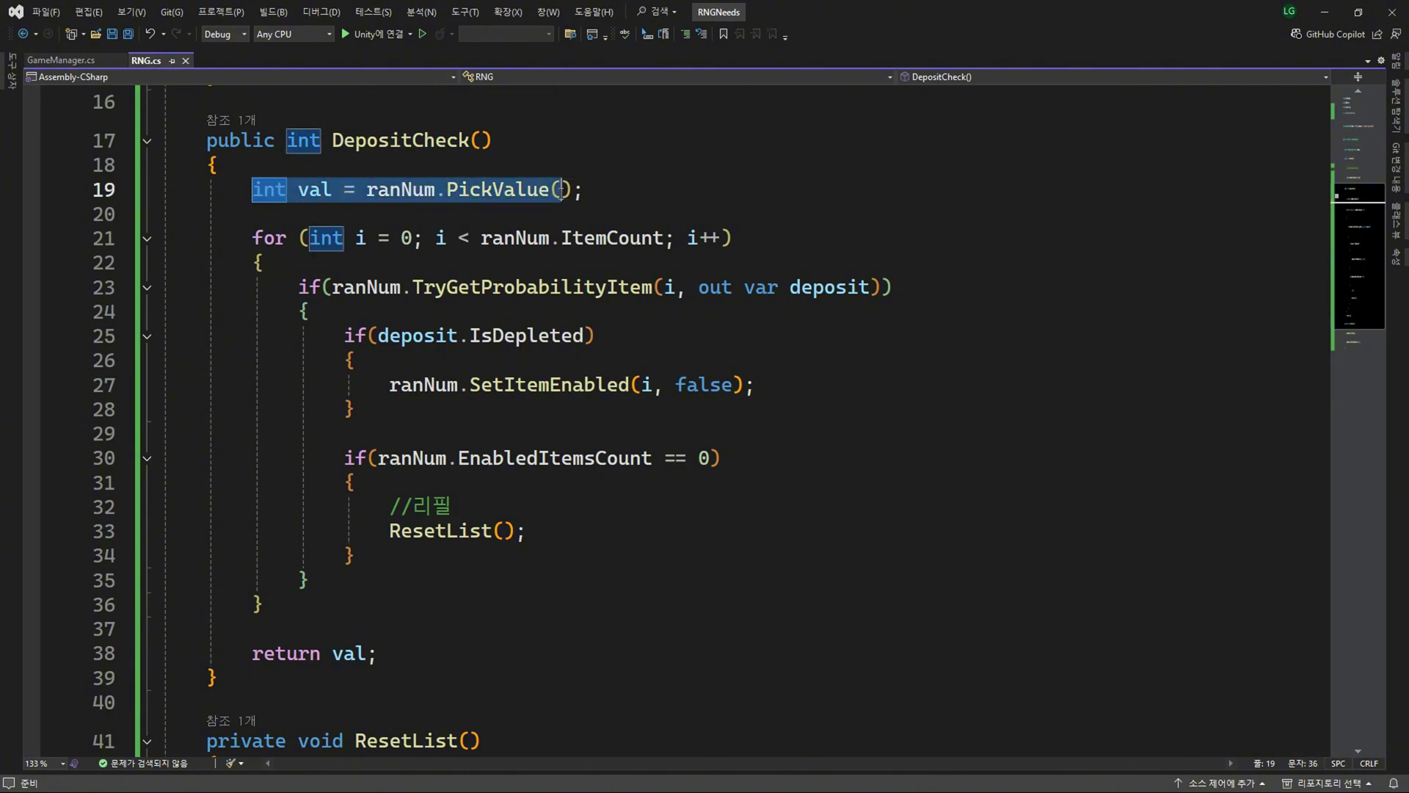
{"action": "key", "text": "ctrl+x"}
{"action": "left_click", "coordinate": [441, 629]}
{"action": "key", "text": "ctrl+v"}
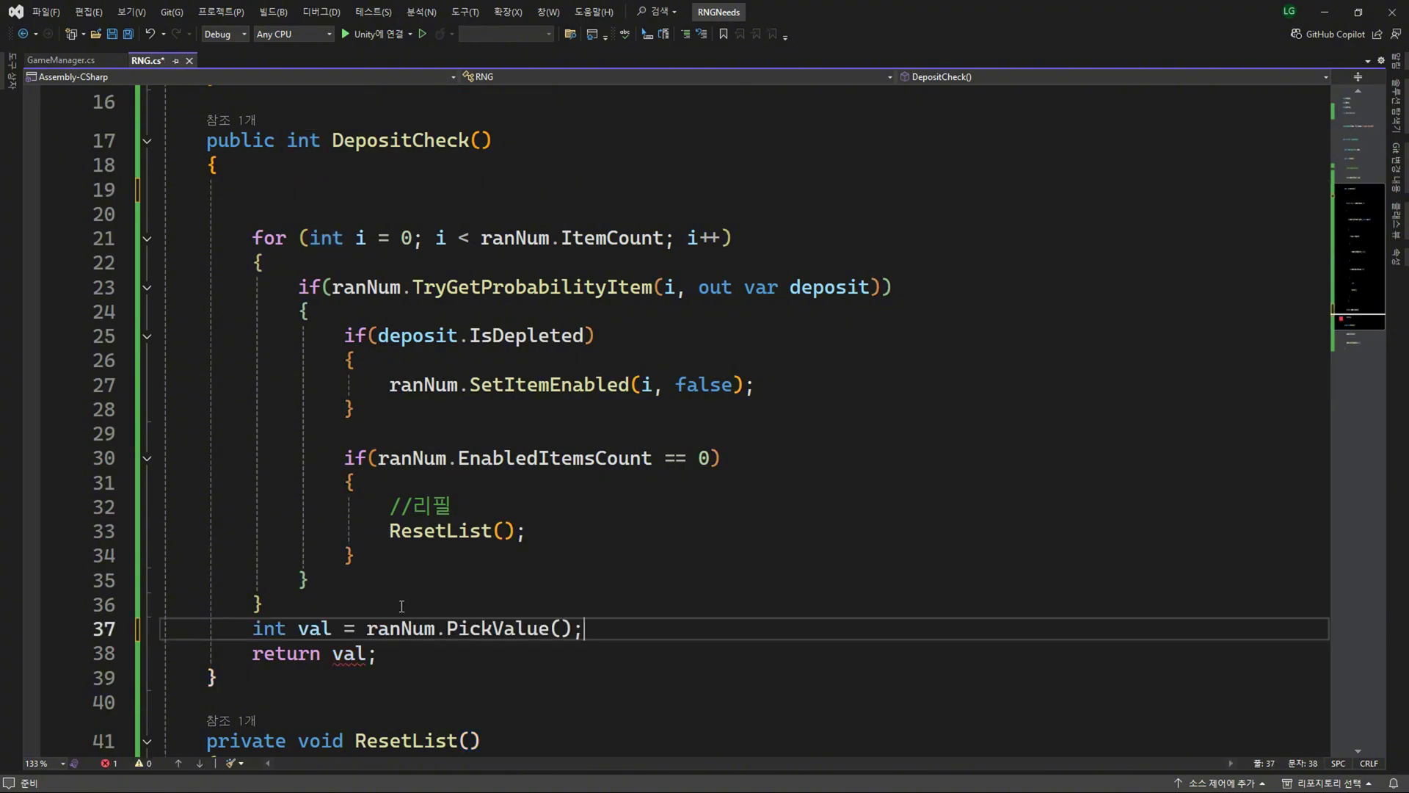
{"action": "key", "text": "ctrl+Return"}
{"action": "scroll", "coordinate": [496, 569], "scroll_direction": "down", "scroll_amount": 3}
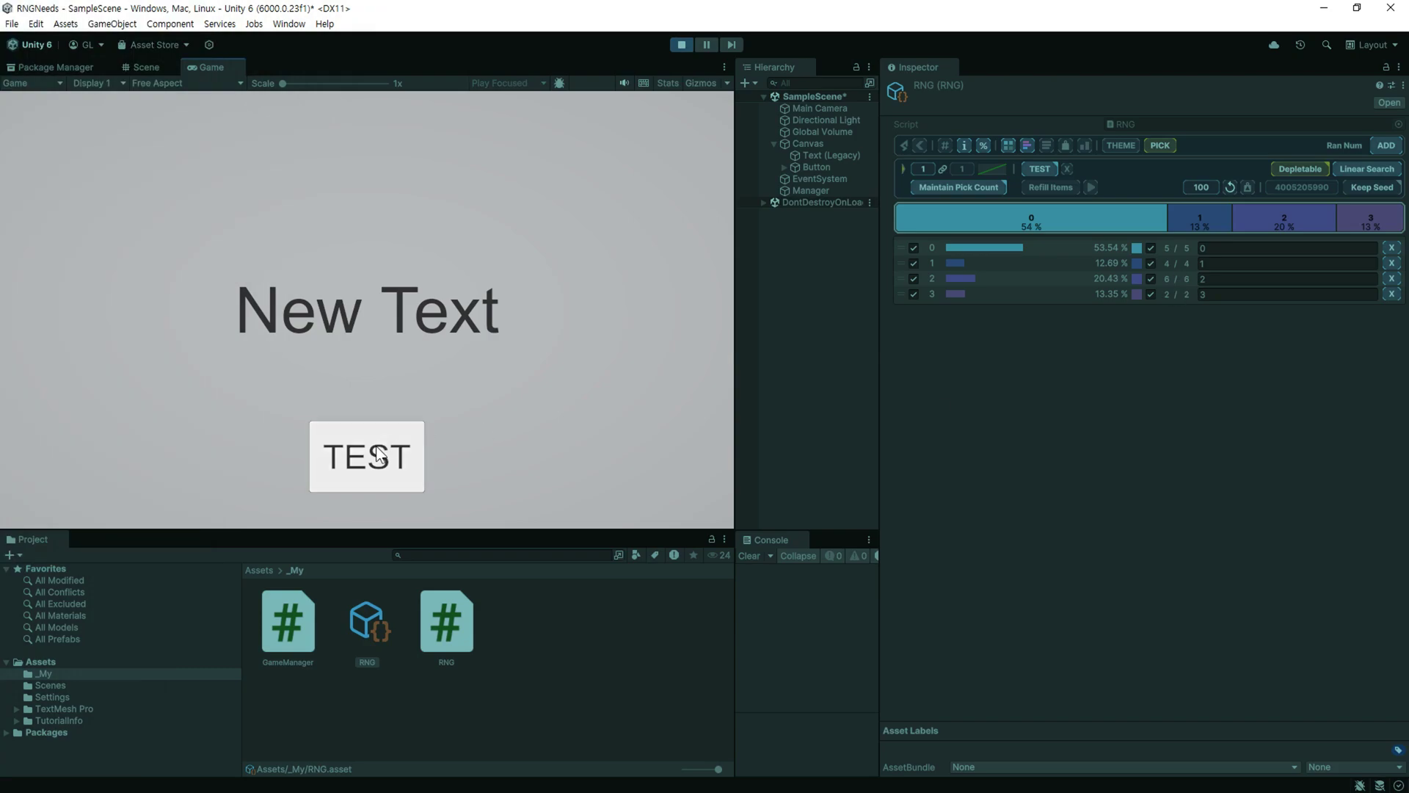
Press TEST five more times, getting 2 while items 0, 1 and 3 show depleted.
{"action": "left_click", "coordinate": [379, 458]}
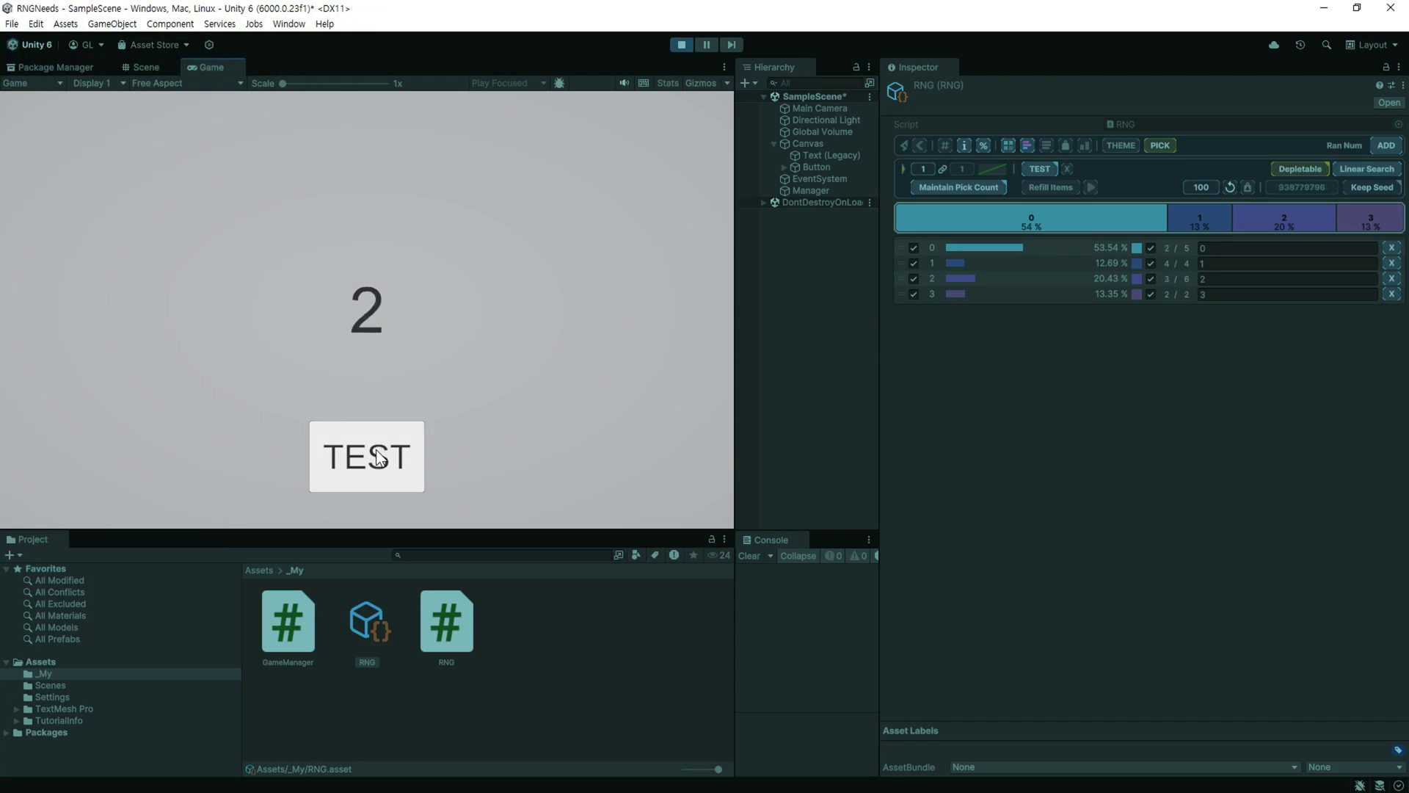
{"action": "left_click", "coordinate": [379, 458]}
{"action": "left_click", "coordinate": [373, 457]}
{"action": "left_click", "coordinate": [373, 457]}
{"action": "left_click", "coordinate": [373, 456]}
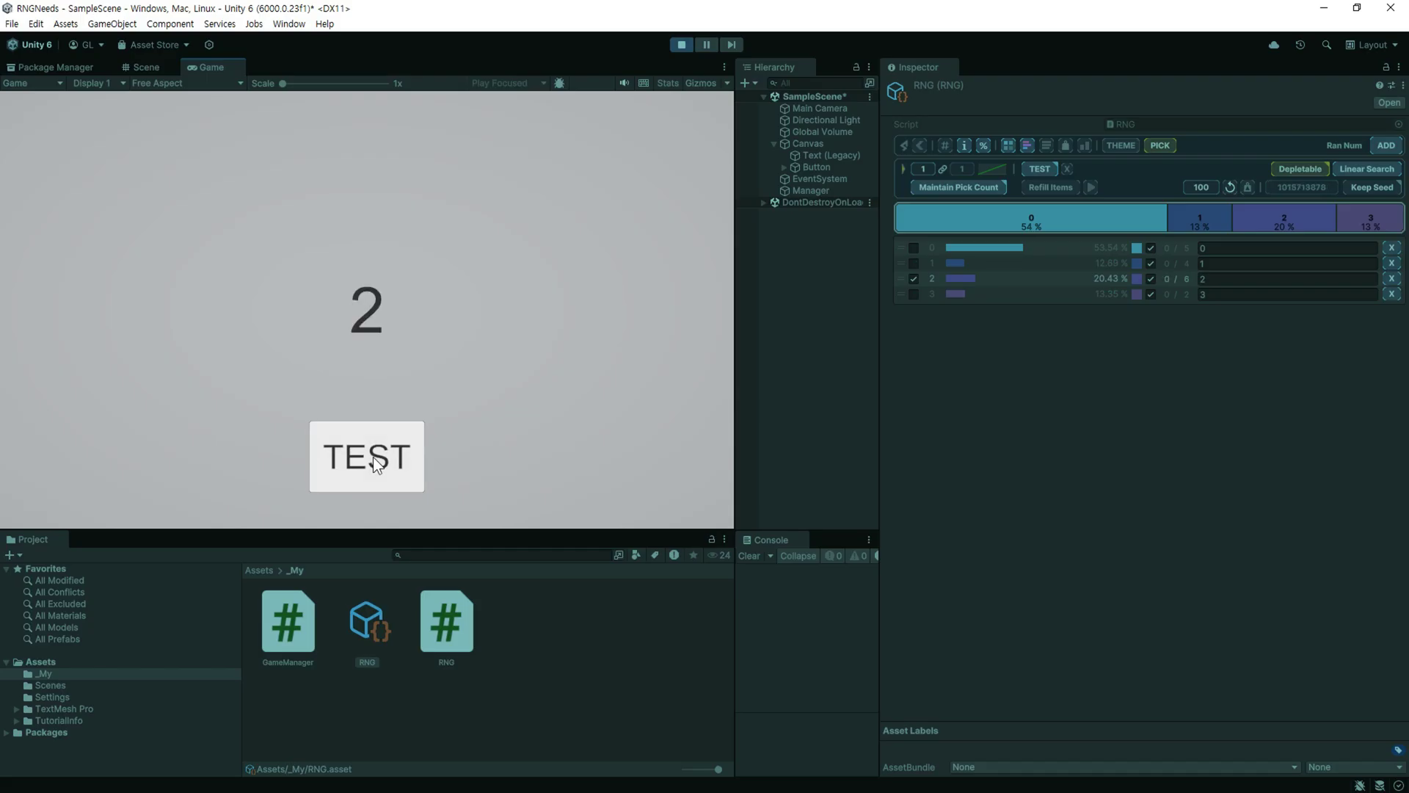